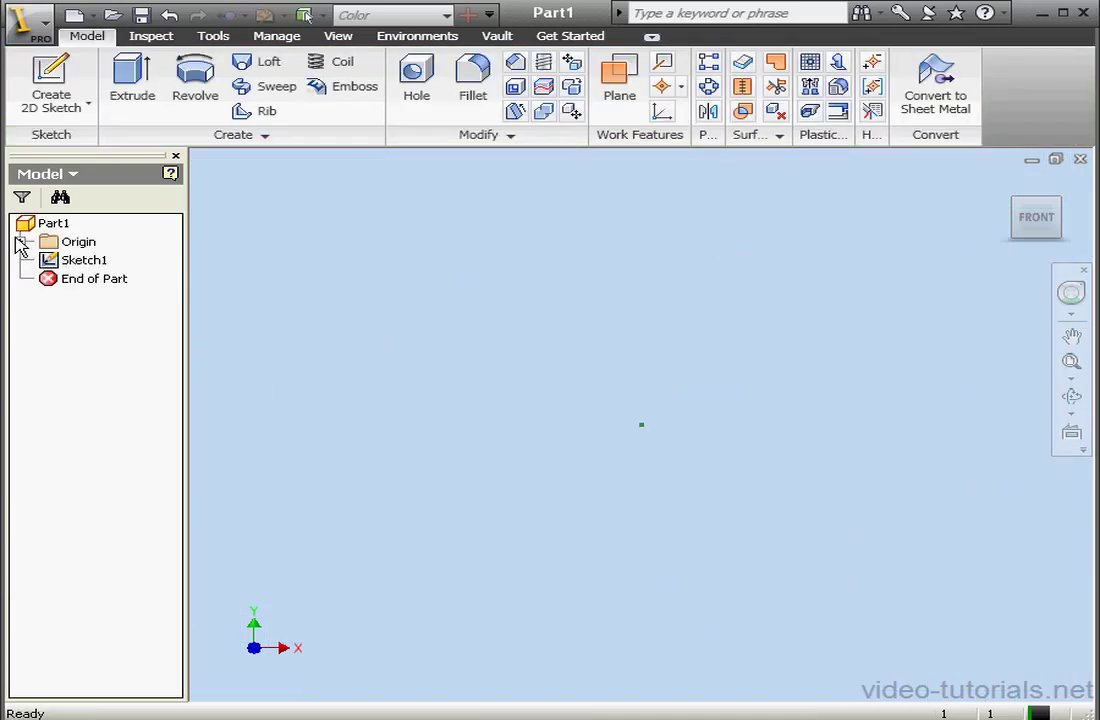
Step: Redefine Sketch1 onto the XZ origin plane and open it for editing in the top view
{"action": "left_click", "coordinate": [19, 242]}
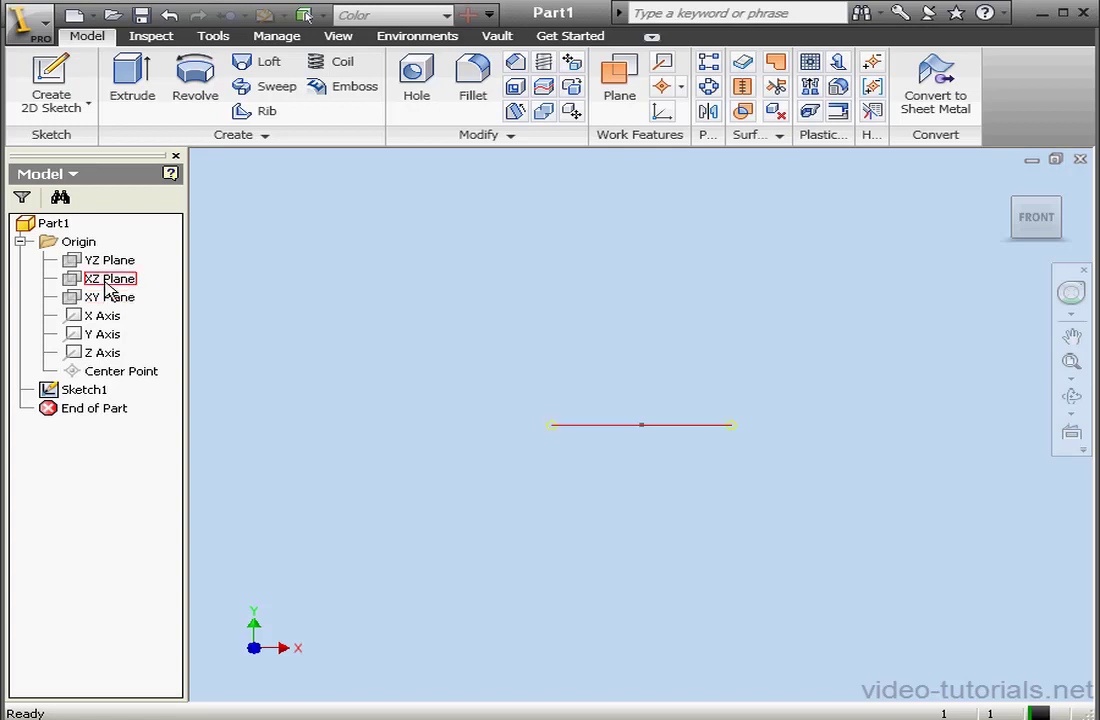
{"action": "left_click", "coordinate": [88, 389]}
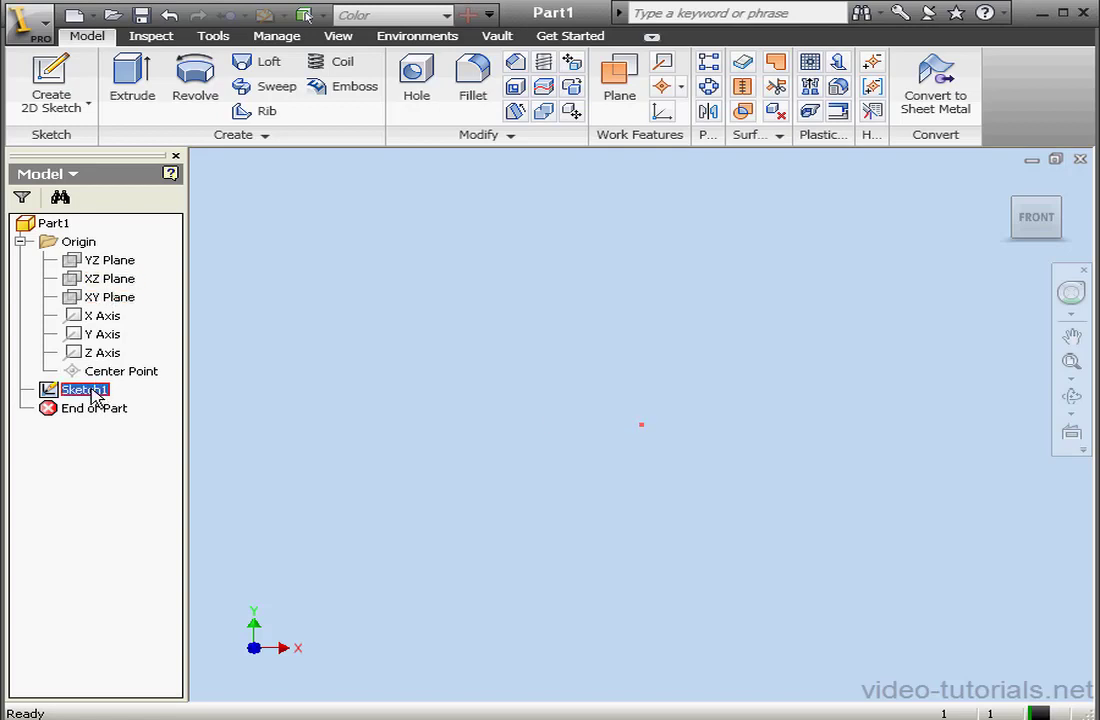
{"action": "right_click", "coordinate": [90, 390]}
{"action": "left_click", "coordinate": [200, 534]}
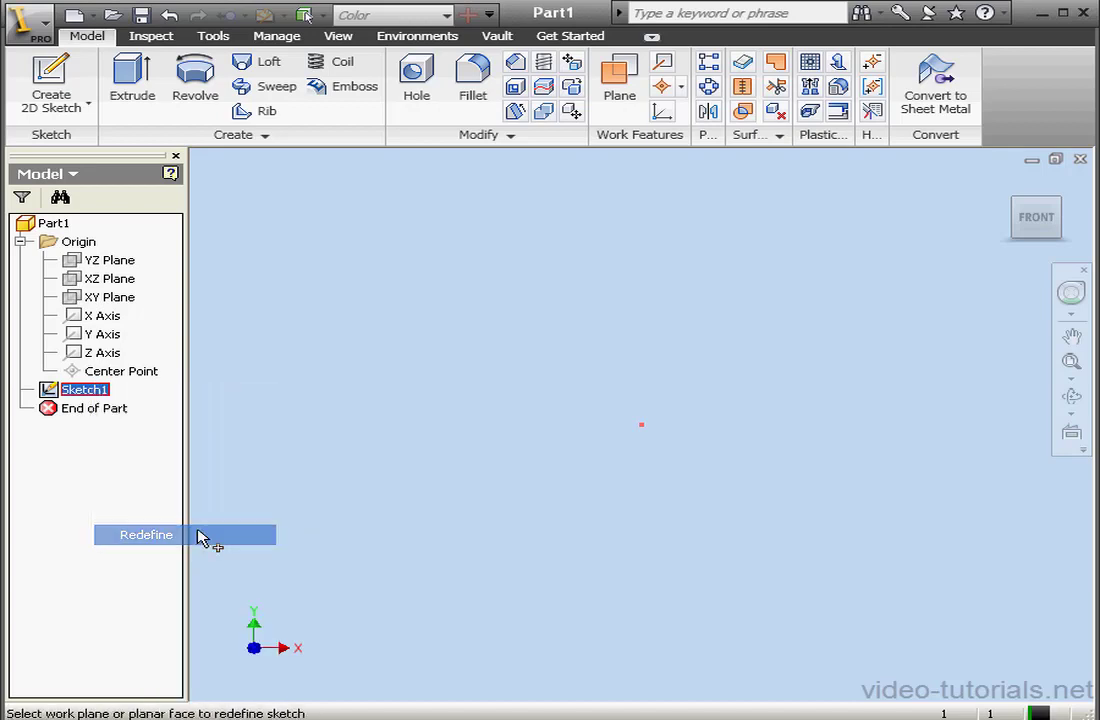
{"action": "left_click", "coordinate": [108, 285]}
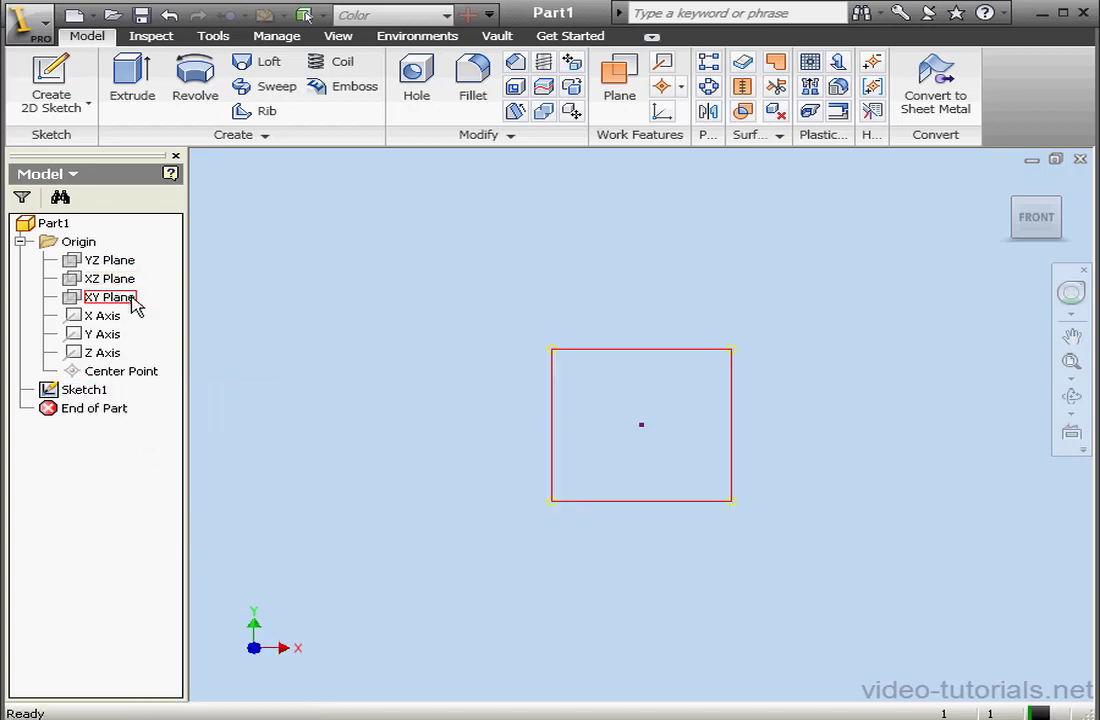
{"action": "double_click", "coordinate": [46, 389]}
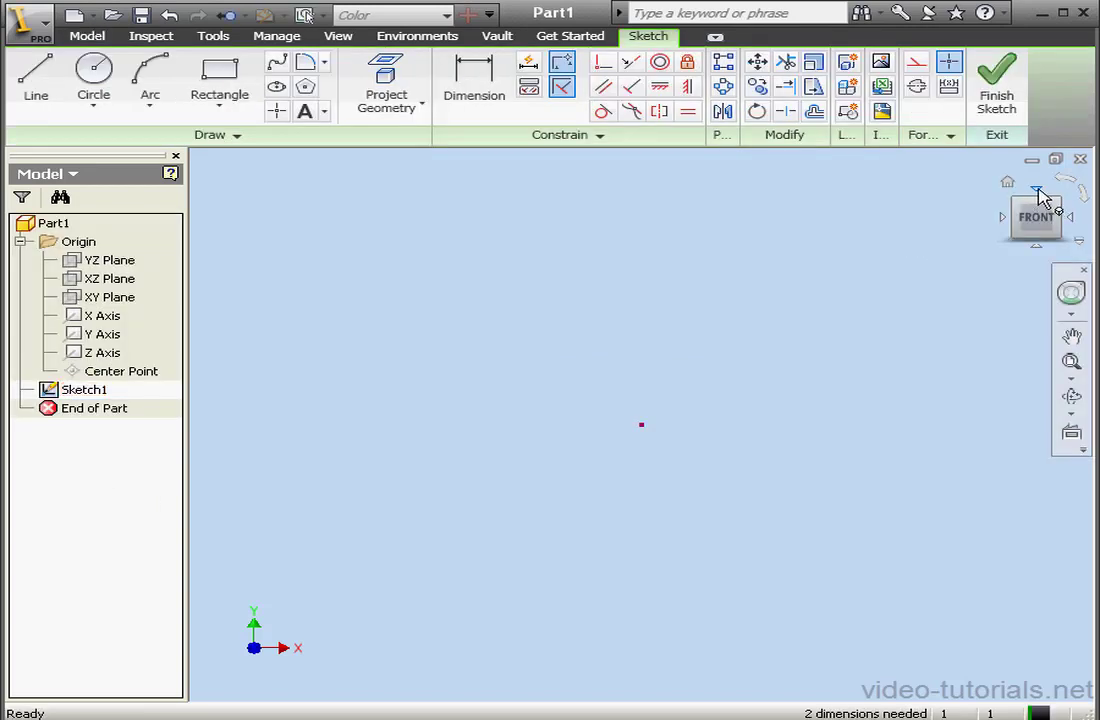
{"action": "left_click", "coordinate": [1038, 191]}
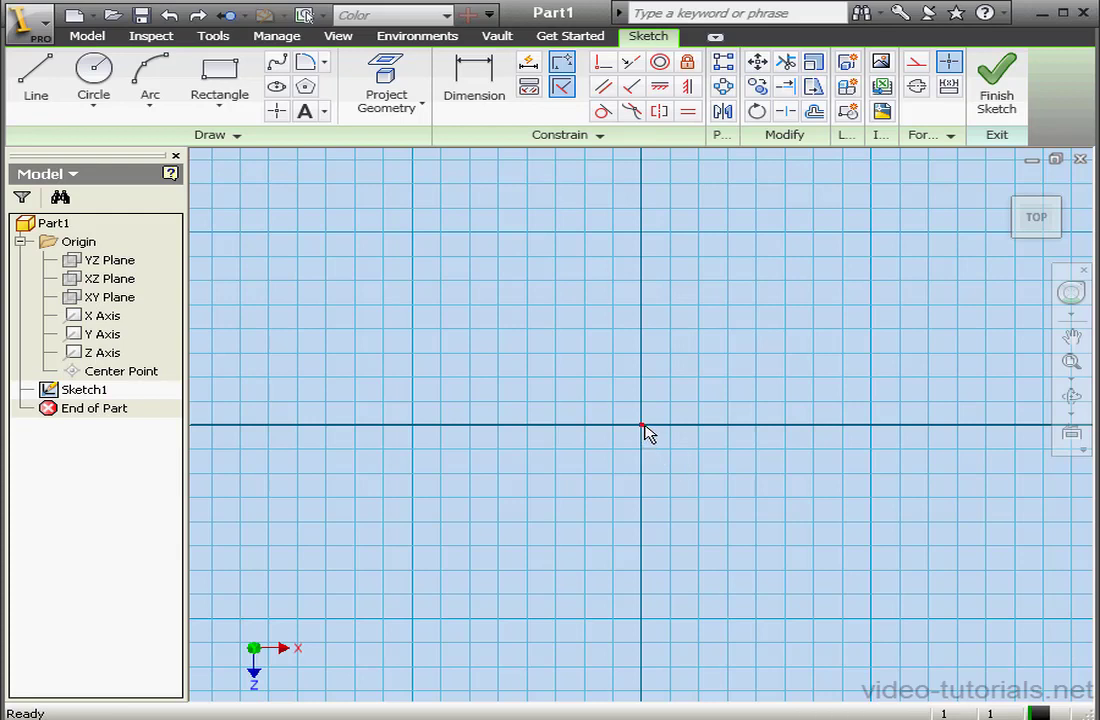
Step: Delete the loose point from the sketch and project the origin's Center Point into it
{"action": "left_click_drag", "start_coordinate": [644, 429], "coordinate": [723, 359]}
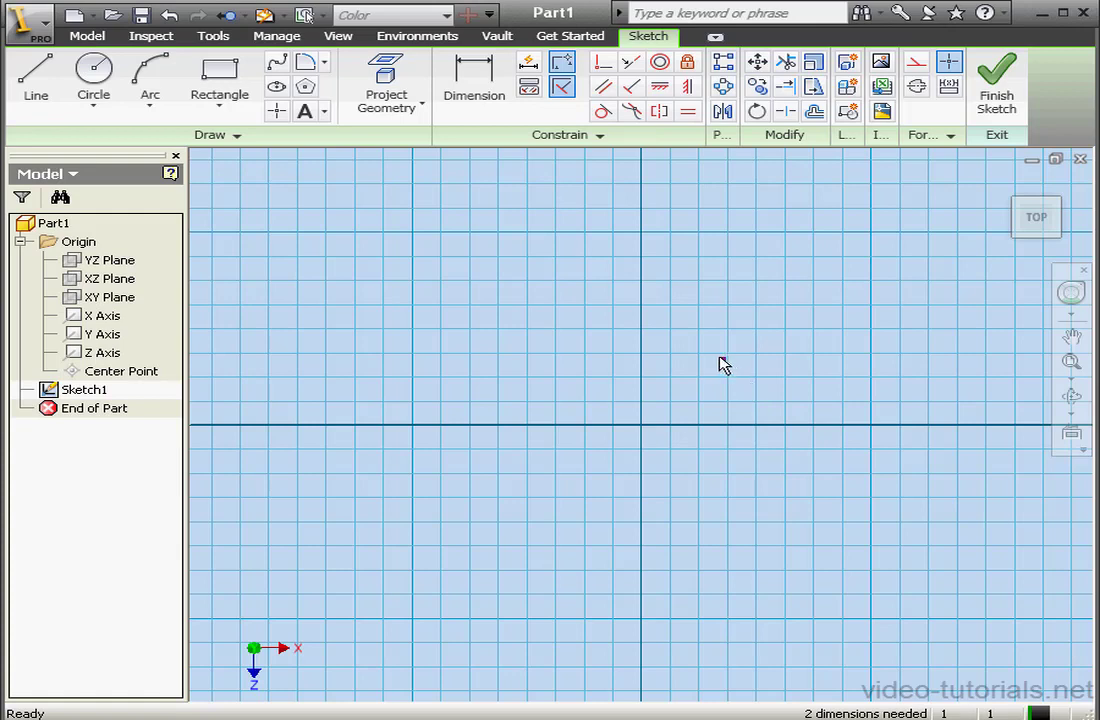
{"action": "key", "text": "ctrl+z"}
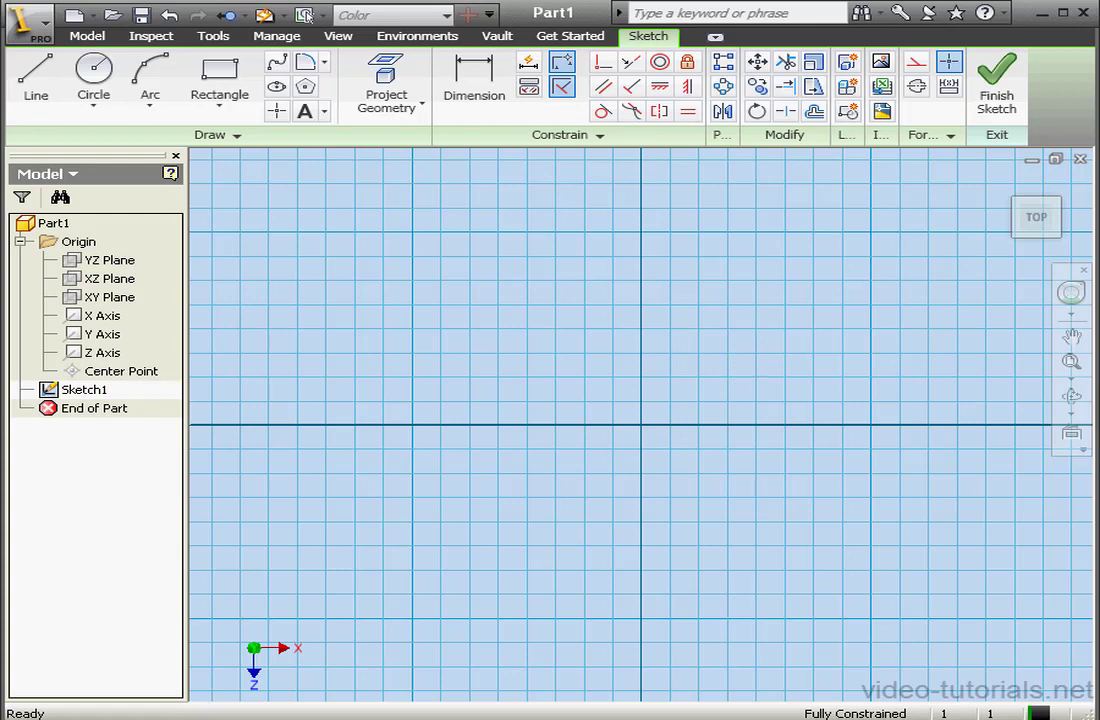
{"action": "left_click", "coordinate": [386, 86]}
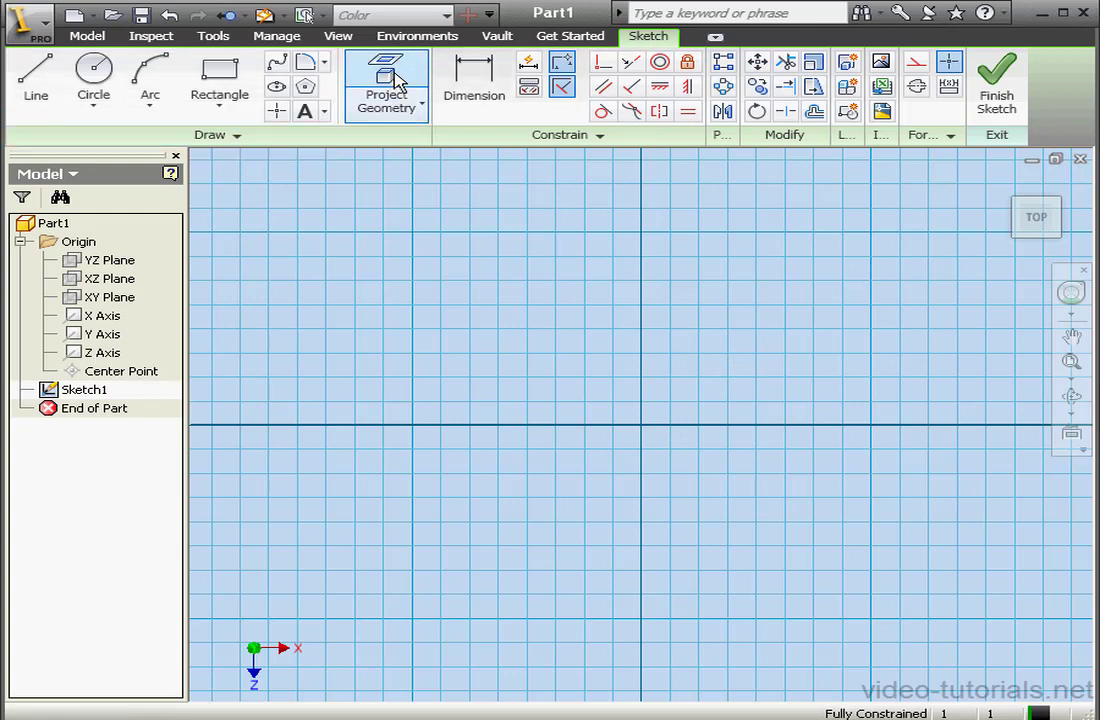
{"action": "left_click", "coordinate": [122, 371]}
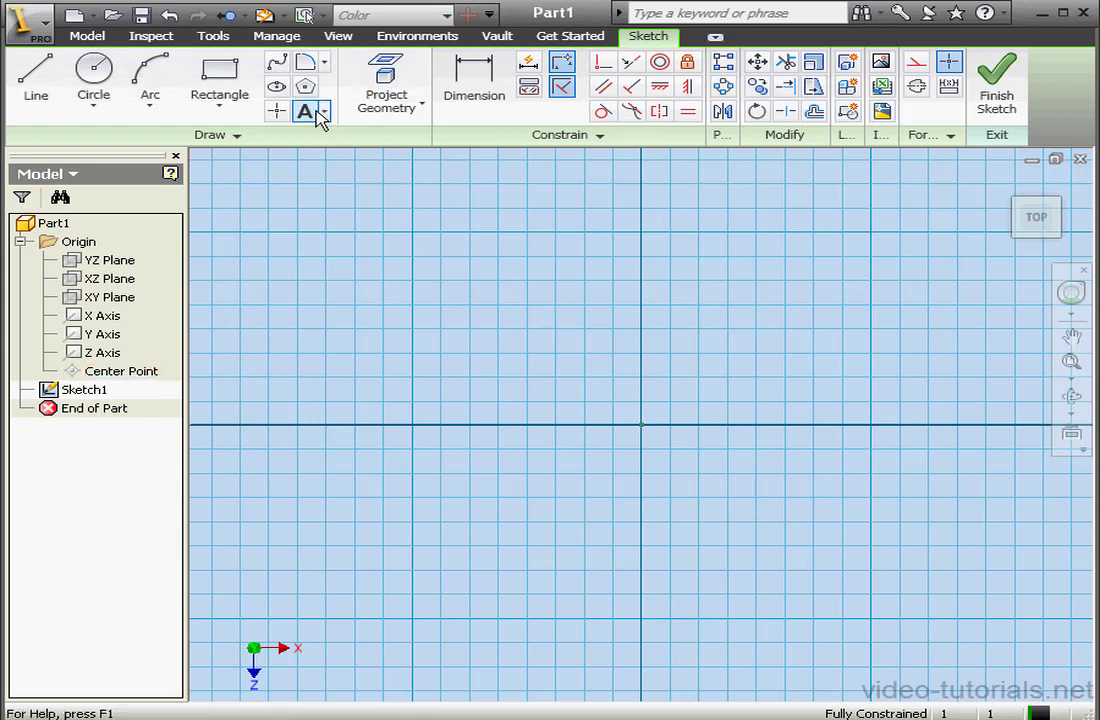
Step: Sketch an ellipse centered on the projected center point, with a horizontal half-axis of about 0.935 in
{"action": "left_click", "coordinate": [276, 86]}
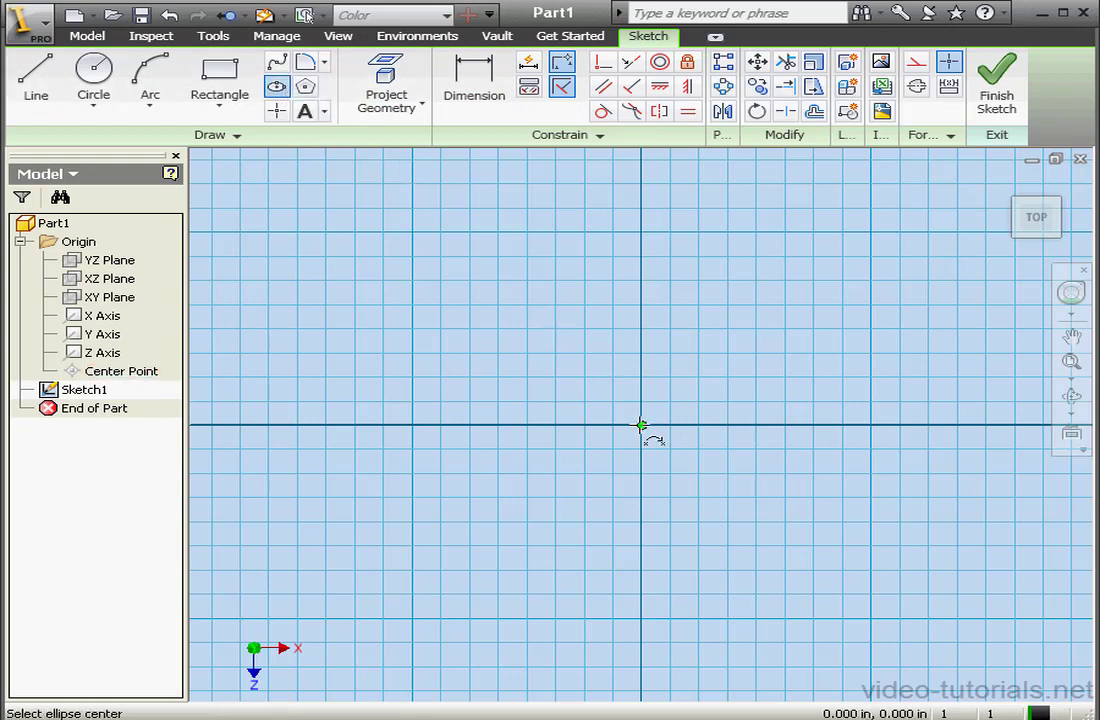
{"action": "left_click", "coordinate": [641, 426]}
{"action": "left_click", "coordinate": [856, 426]}
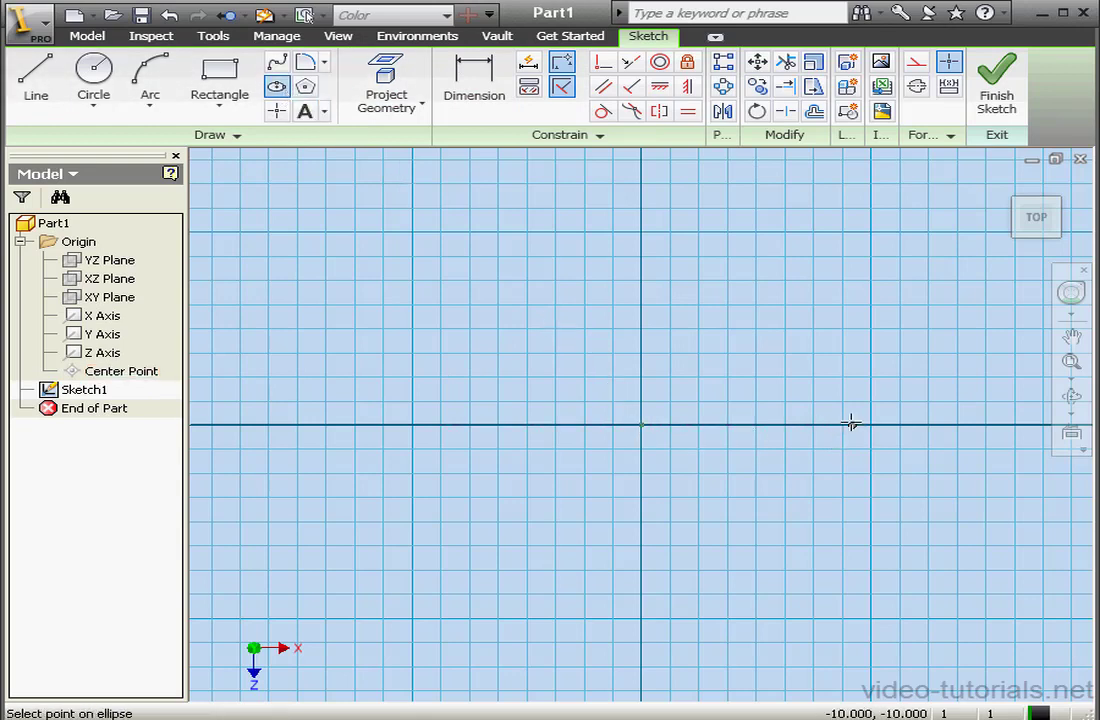
{"action": "left_click", "coordinate": [755, 359]}
Step: Dimension the ellipse's horizontal half-axis and set it to 8.5 in
{"action": "scroll", "coordinate": [665, 423], "scroll_direction": "down", "scroll_amount": 3}
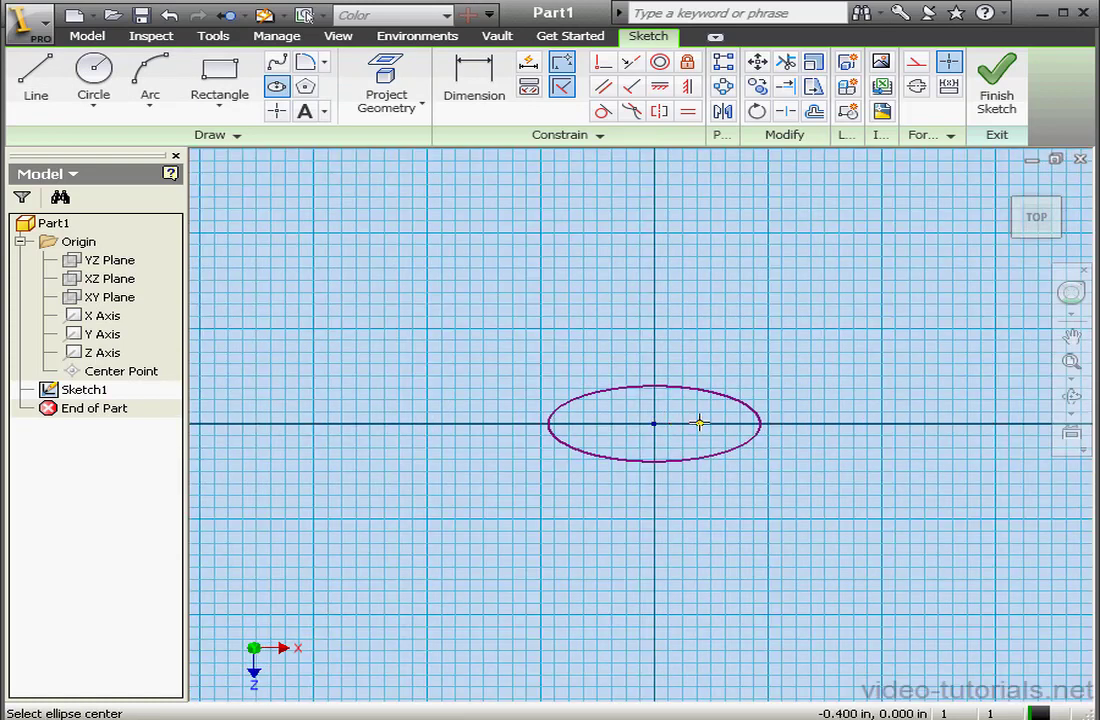
{"action": "scroll", "coordinate": [699, 424], "scroll_direction": "down", "scroll_amount": 3}
{"action": "left_click", "coordinate": [490, 112]}
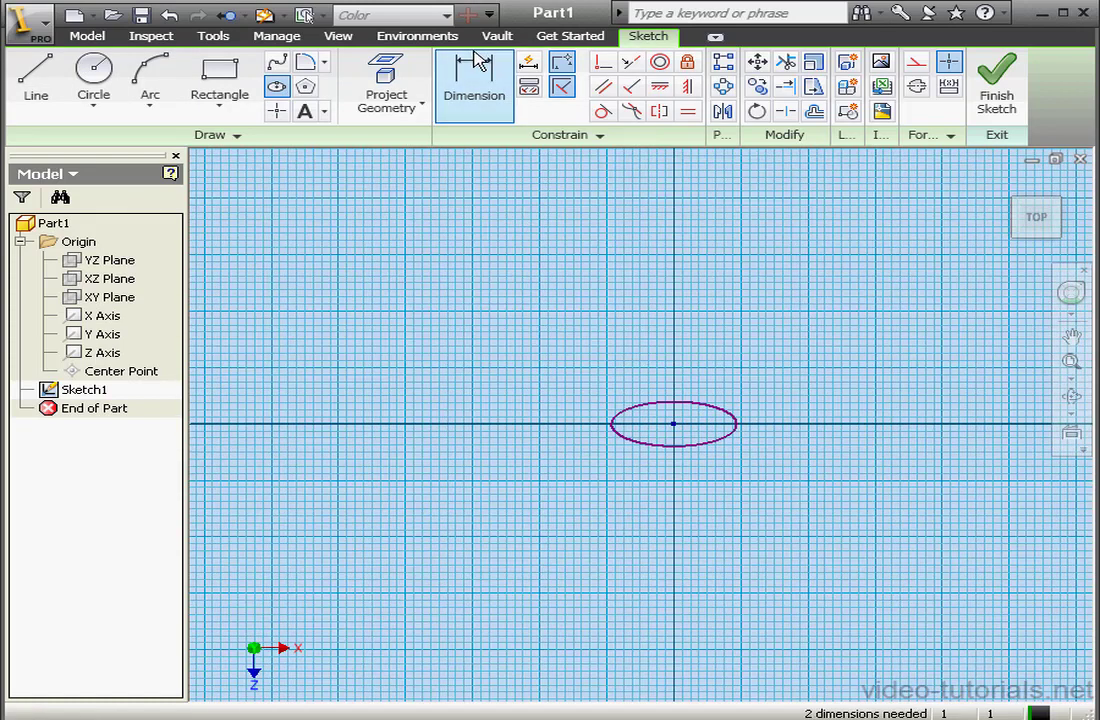
{"action": "left_click", "coordinate": [715, 410]}
{"action": "left_click", "coordinate": [717, 380]}
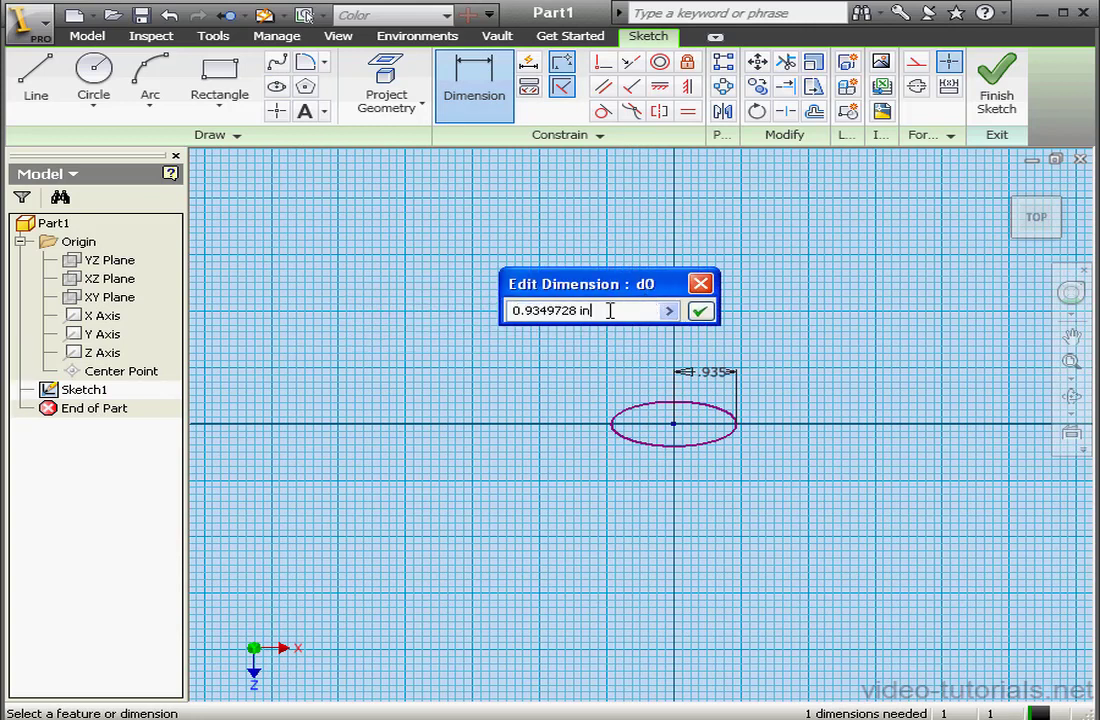
{"action": "type", "text": "8.5"}
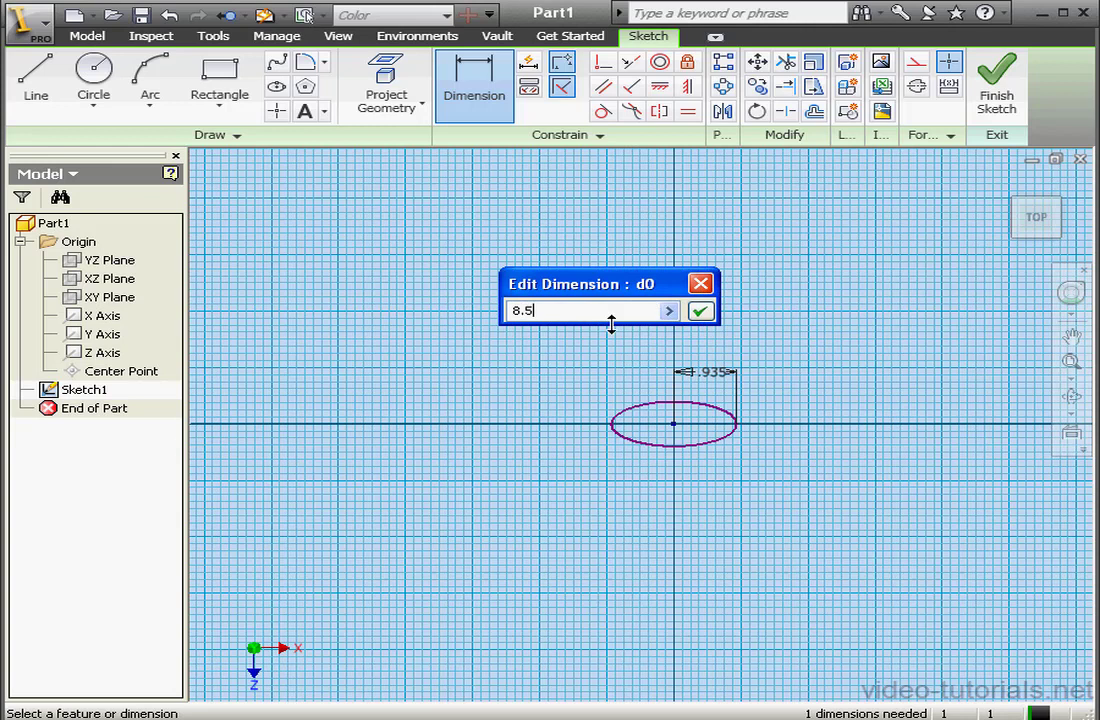
{"action": "left_click", "coordinate": [700, 311]}
Step: Dimension the ellipse's vertical half-axis and set it to 6.25 in
{"action": "scroll", "coordinate": [725, 375], "scroll_direction": "down", "scroll_amount": 3}
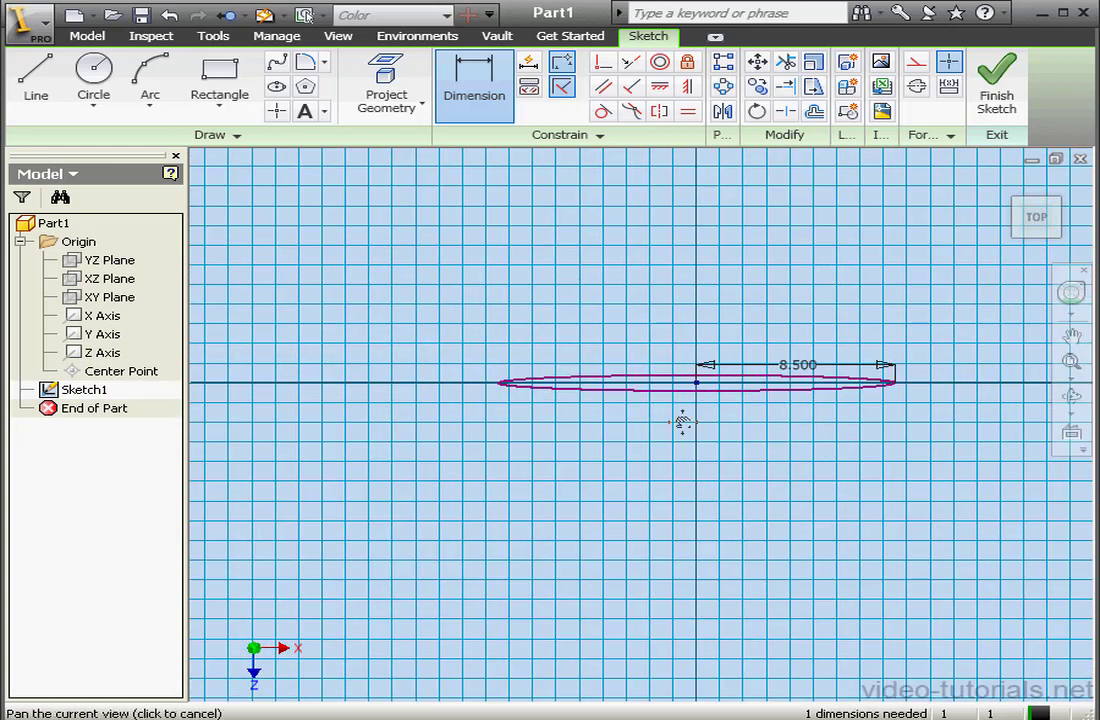
{"action": "middle_click_drag", "start_coordinate": [680, 418], "coordinate": [562, 437]}
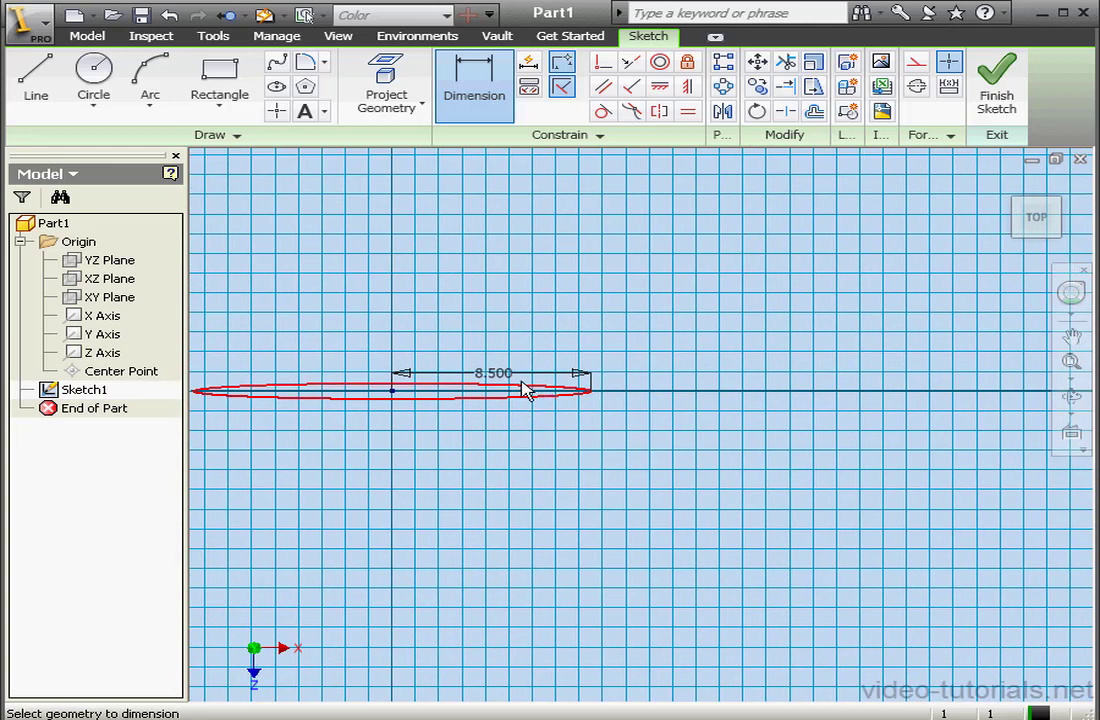
{"action": "left_click", "coordinate": [524, 389]}
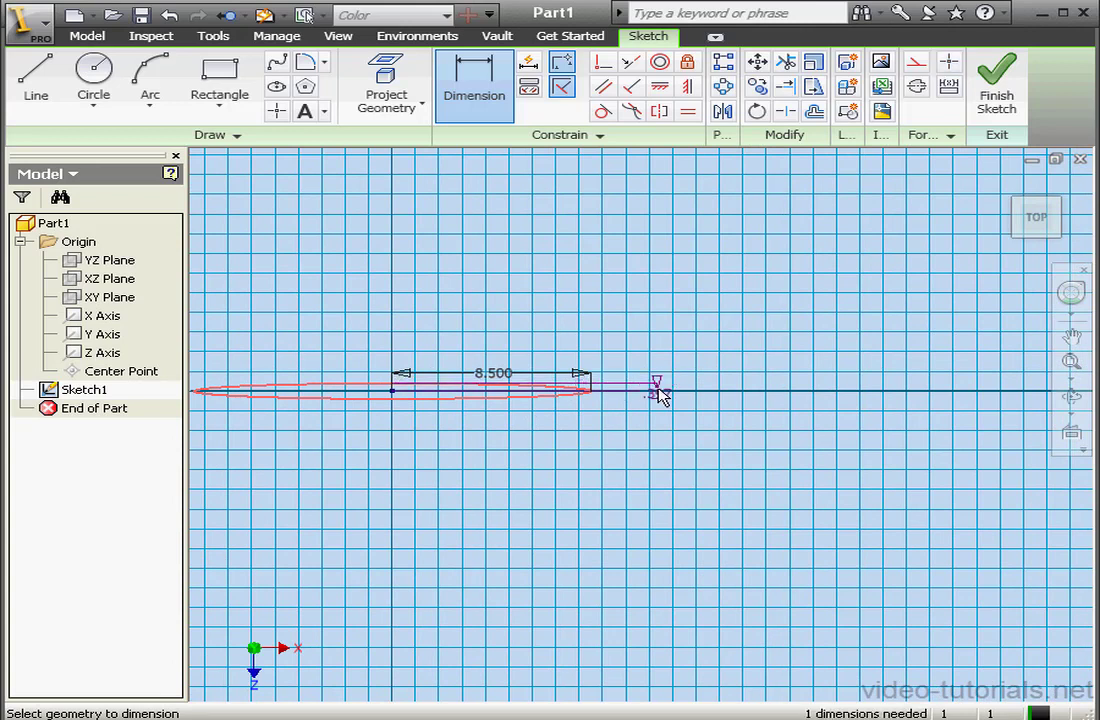
{"action": "left_click", "coordinate": [659, 395]}
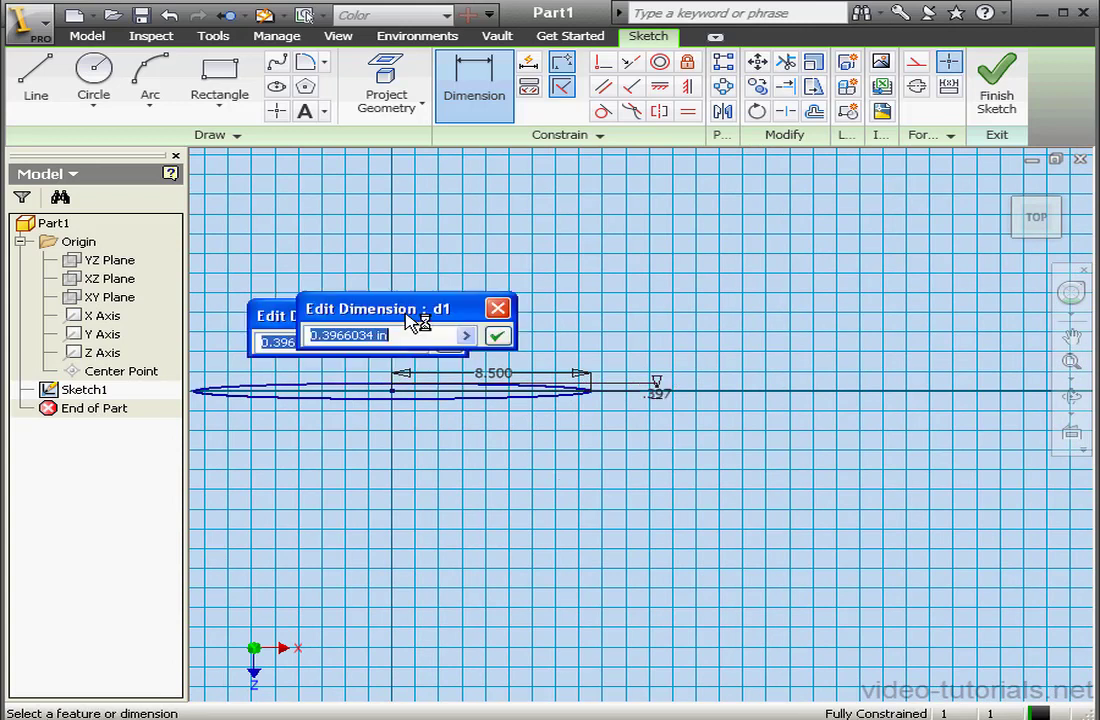
{"action": "type", "text": "6"}
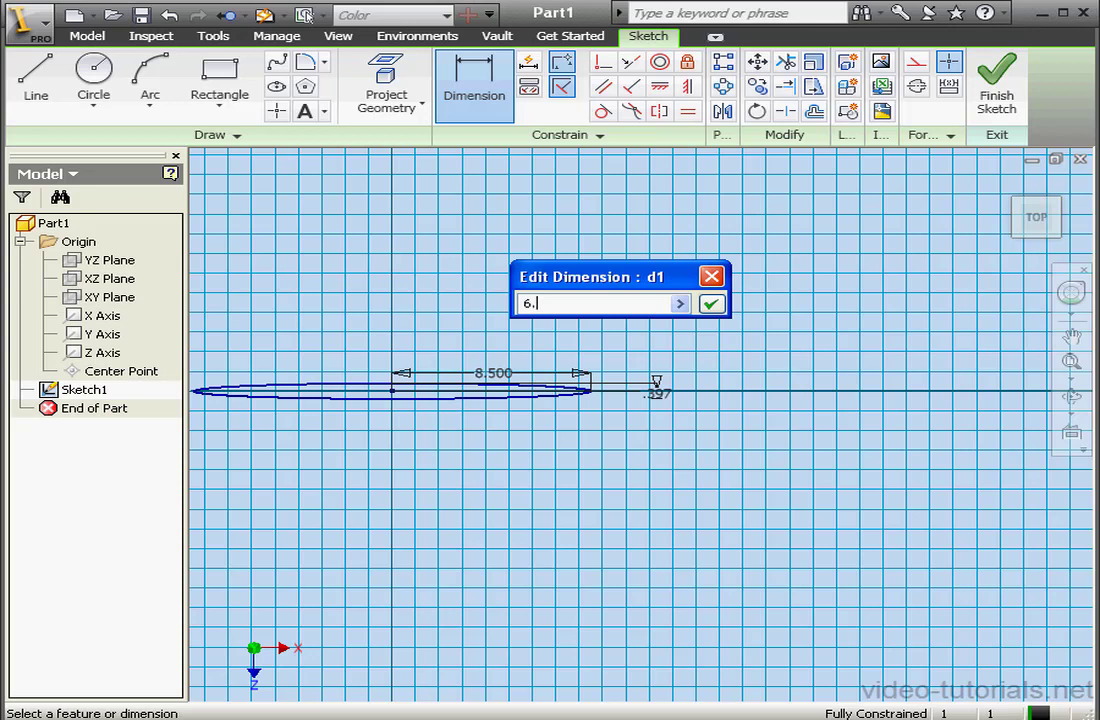
{"action": "type", "text": ".25"}
{"action": "left_click", "coordinate": [712, 304]}
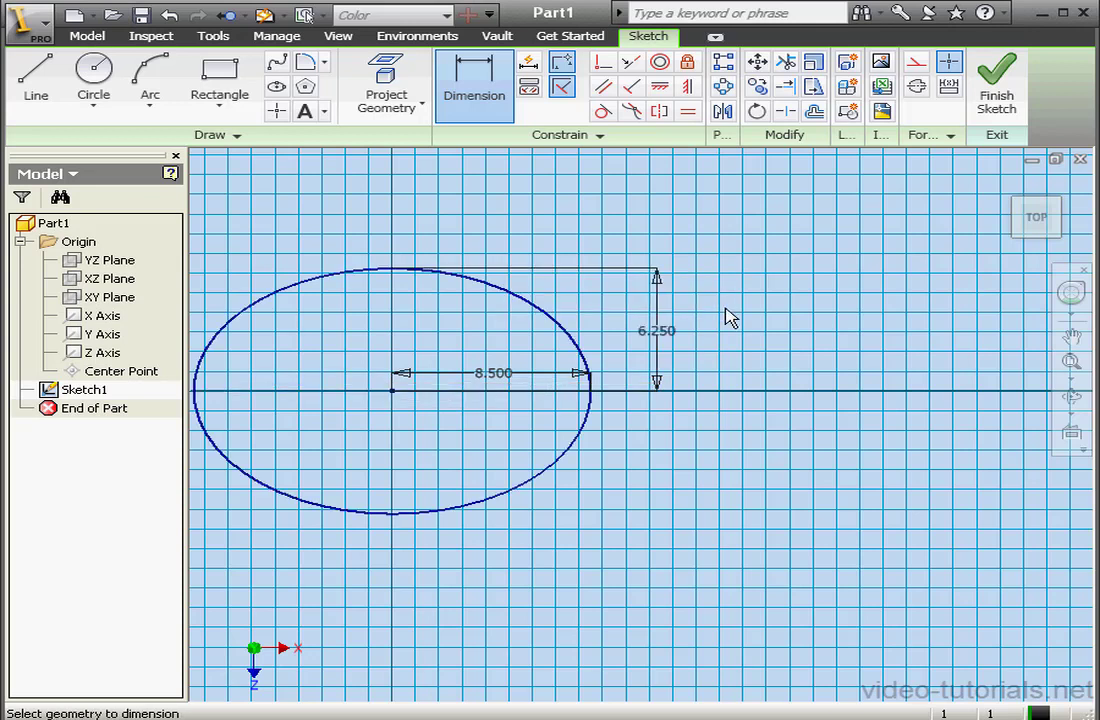
Step: Place a sketch point inside the ellipse, about 1.8 in to the left of and 2.1 in above its center
{"action": "middle_click_drag", "start_coordinate": [470, 401], "coordinate": [638, 413]}
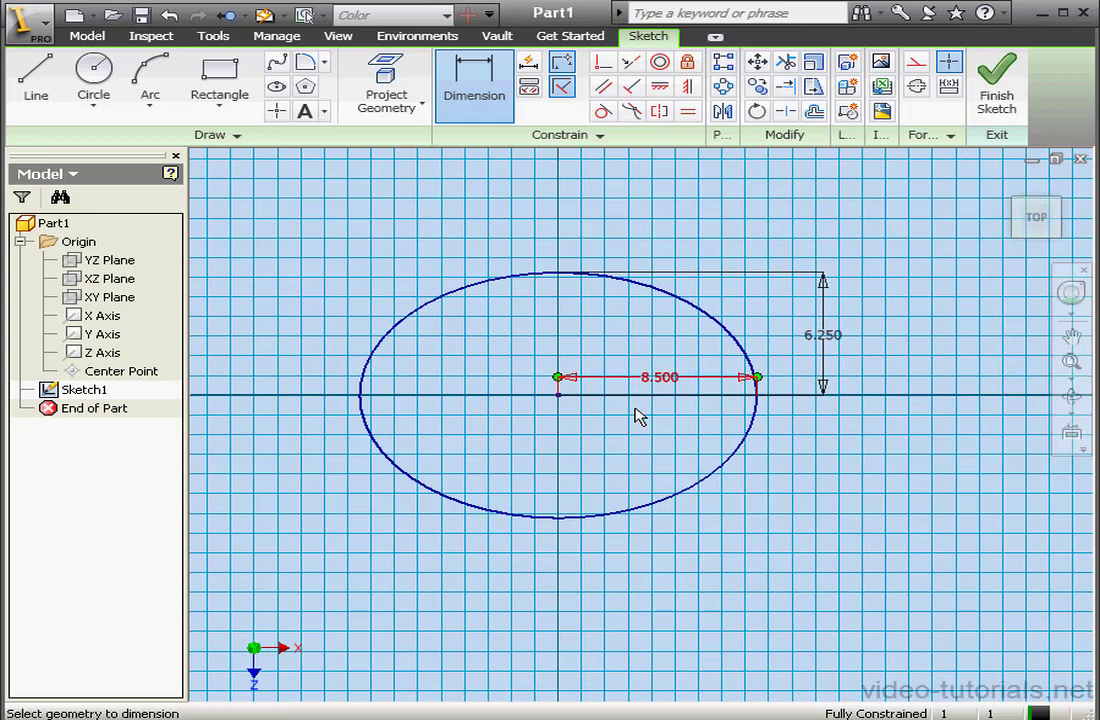
{"action": "left_click", "coordinate": [278, 113]}
{"action": "left_click", "coordinate": [515, 353]}
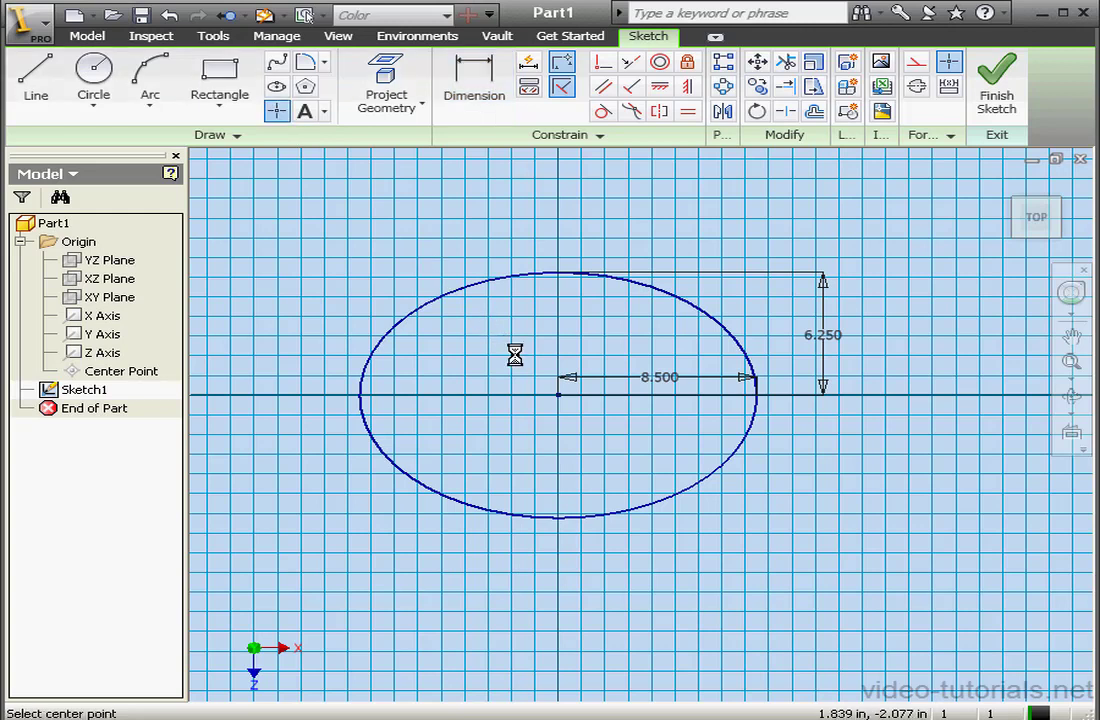
Step: Dimension the vertical distance from the ellipse's center to the sketch point and set it to 2 in
{"action": "left_click", "coordinate": [474, 90]}
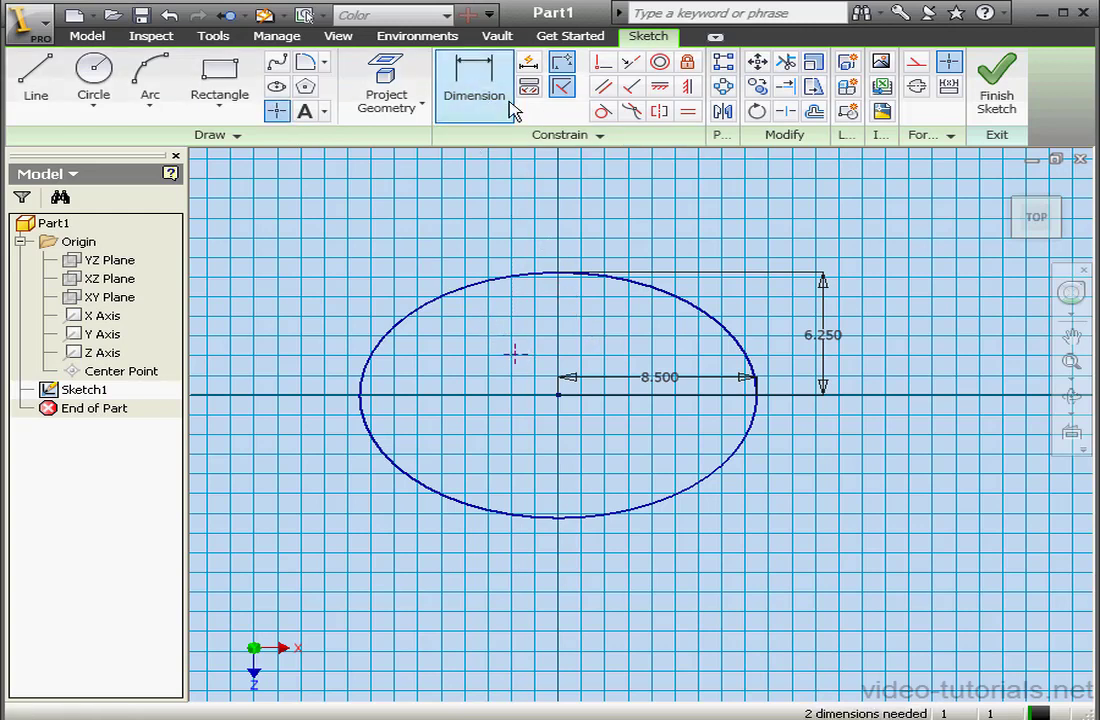
{"action": "left_click", "coordinate": [550, 388]}
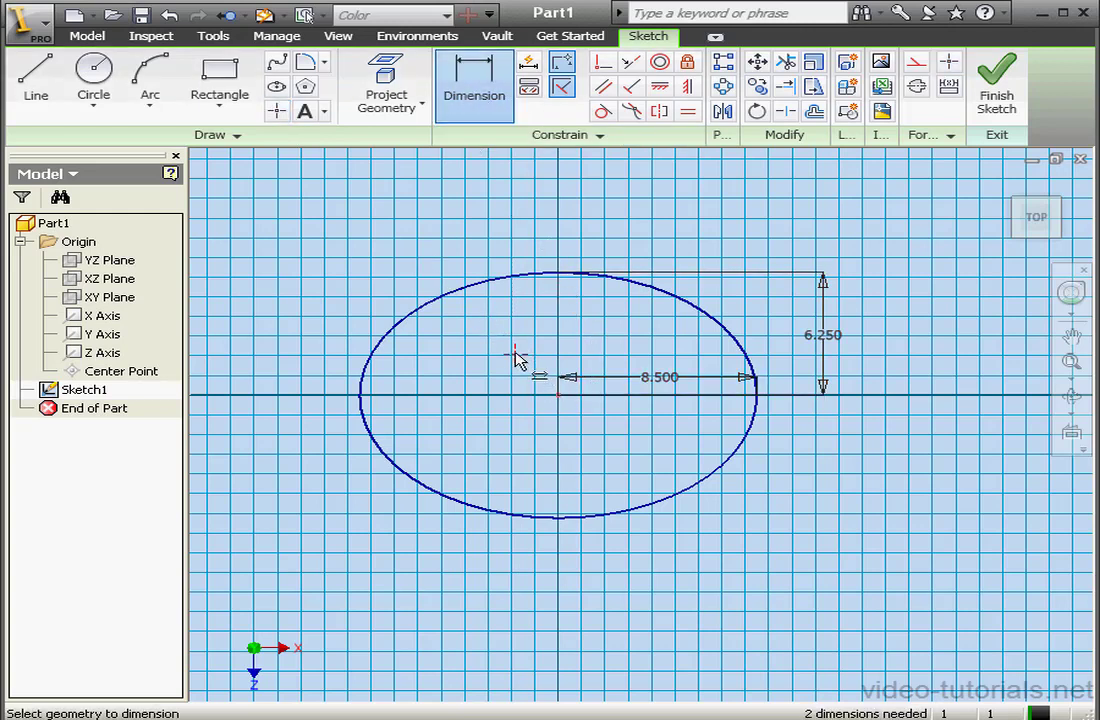
{"action": "left_click", "coordinate": [515, 353]}
{"action": "left_click", "coordinate": [596, 367]}
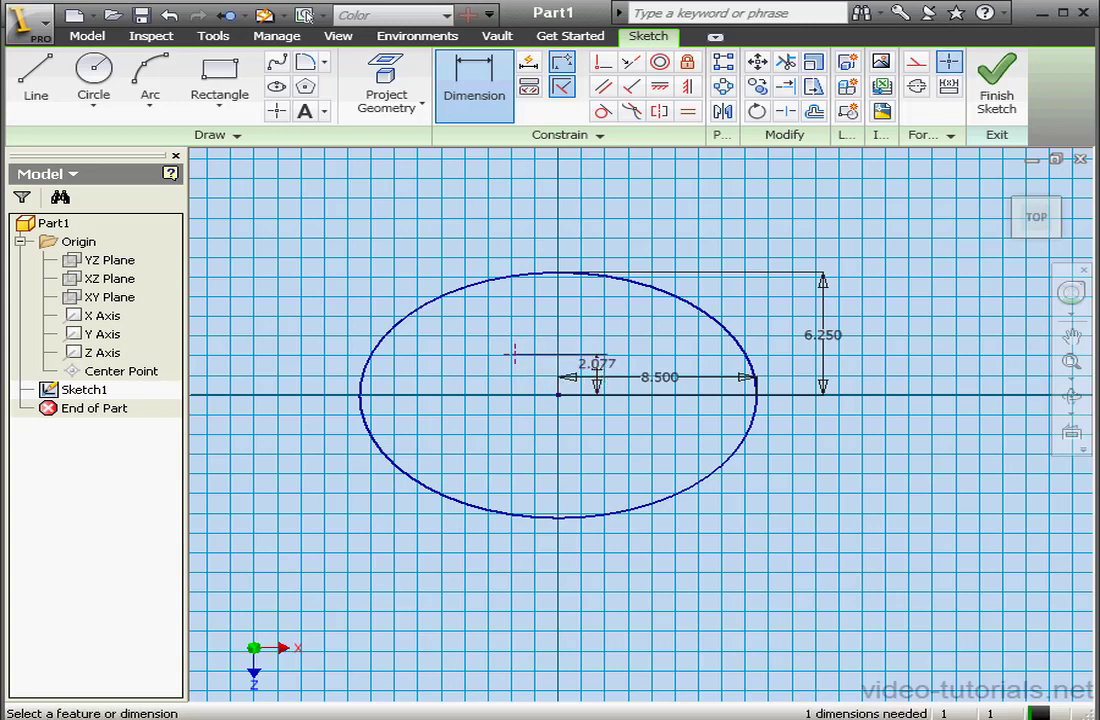
{"action": "left_click_drag", "start_coordinate": [368, 313], "coordinate": [617, 310]}
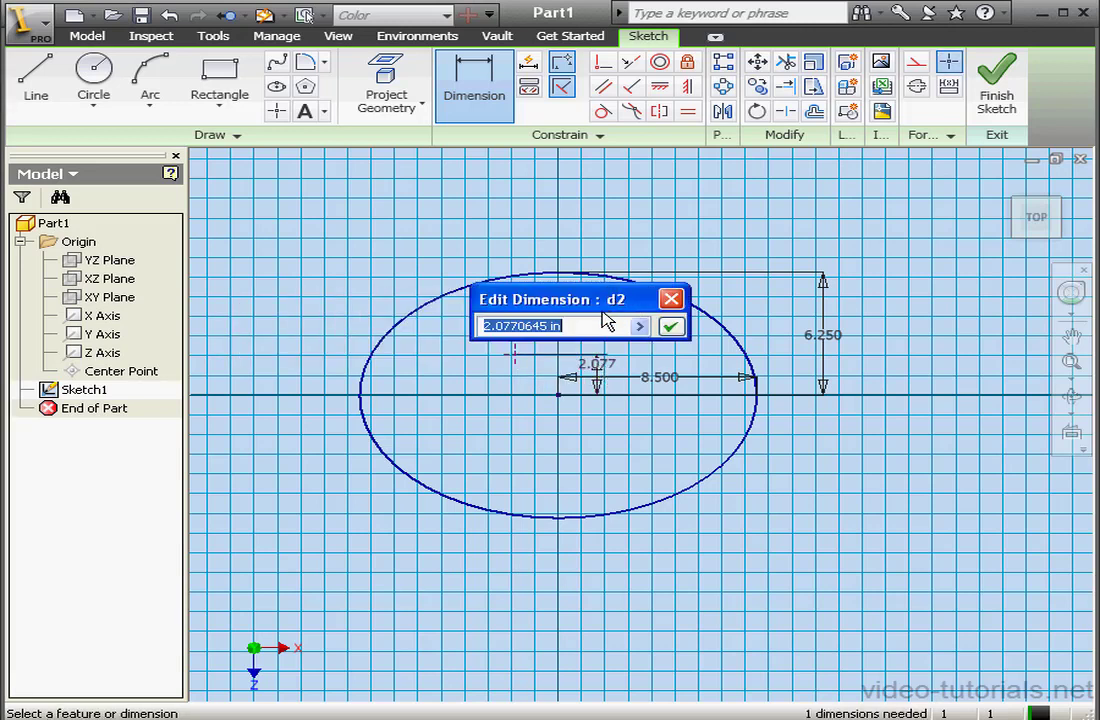
{"action": "type", "text": "2"}
{"action": "left_click", "coordinate": [669, 326]}
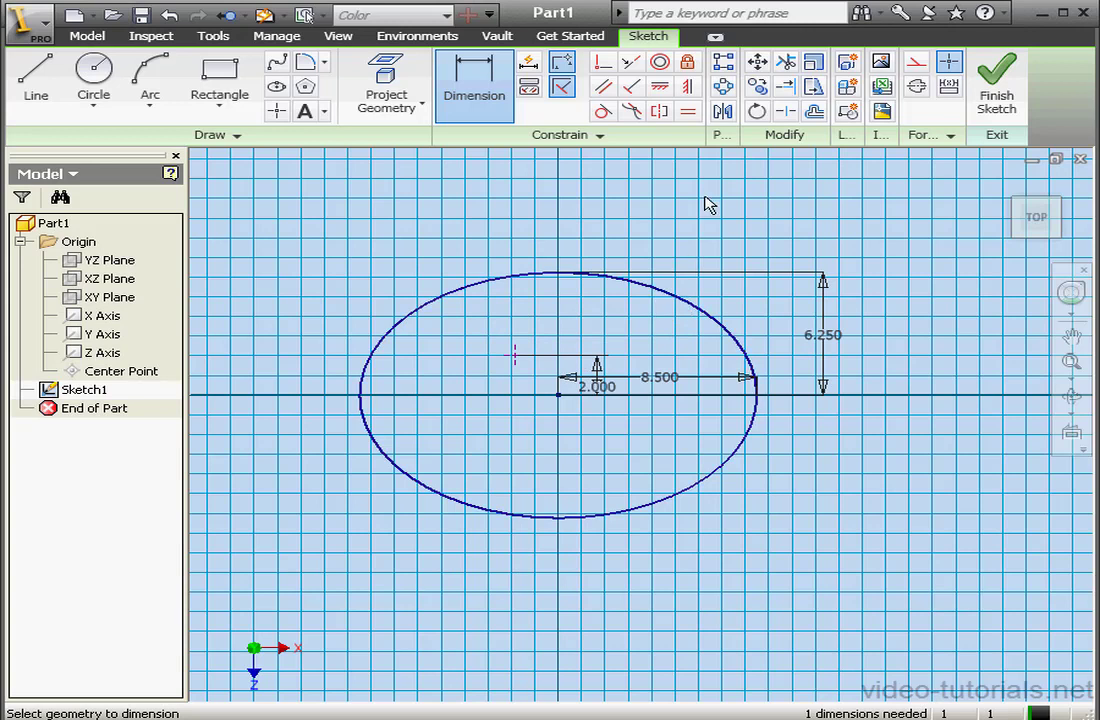
Step: Align the sketch point with the ellipse's center using a Vertical constraint and finish the sketch
{"action": "left_click", "coordinate": [687, 86]}
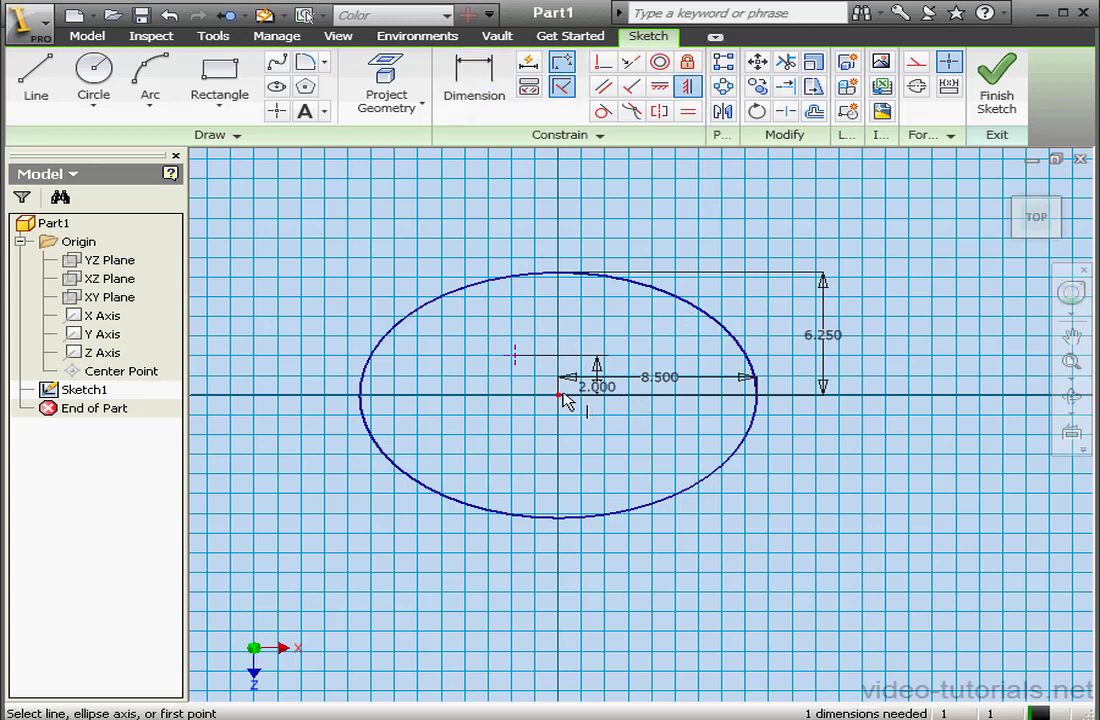
{"action": "left_click", "coordinate": [560, 395]}
{"action": "left_click", "coordinate": [516, 355]}
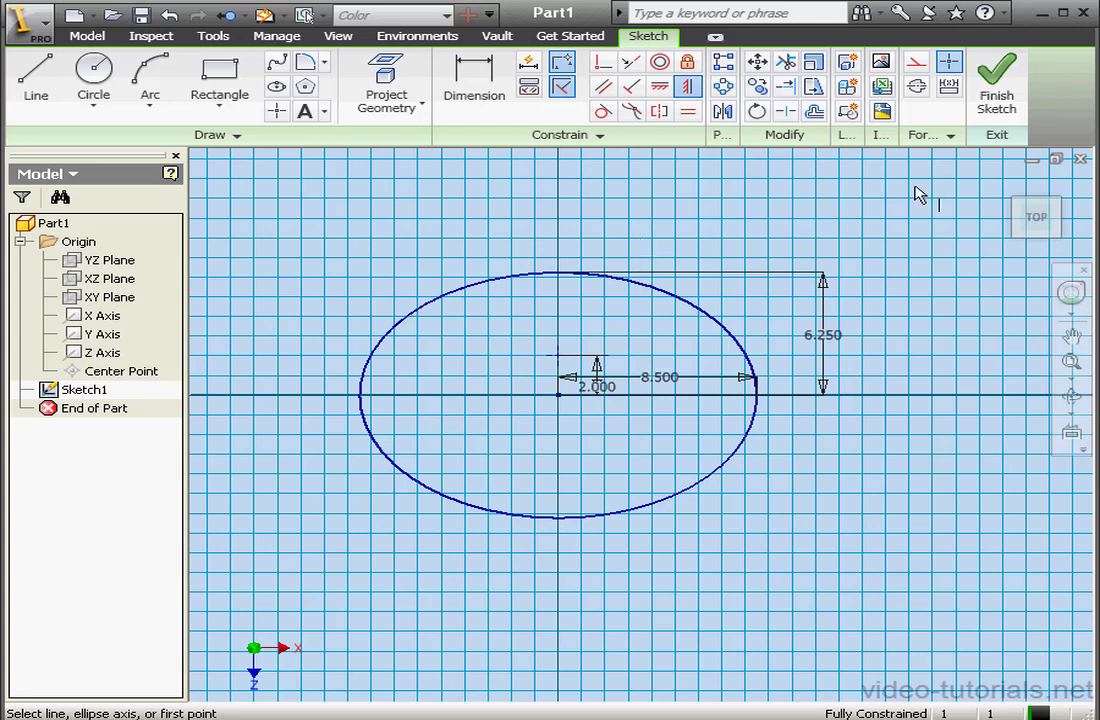
{"action": "left_click", "coordinate": [995, 78]}
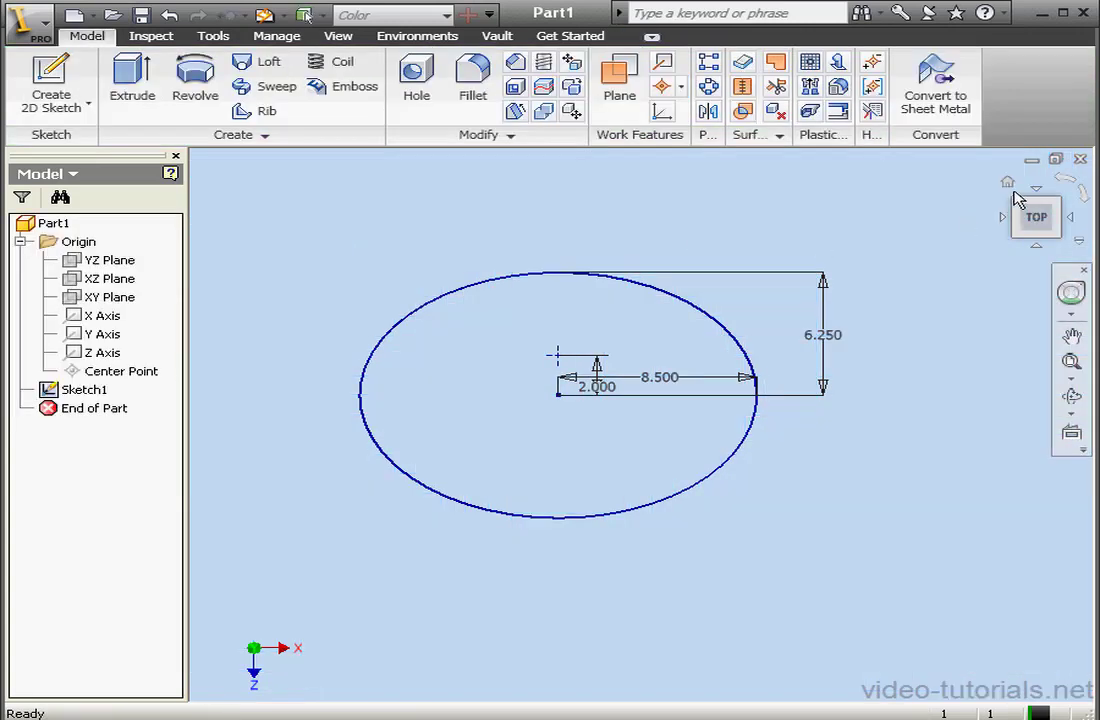
Step: Place a grounded work point starting from the sketch point inside the ellipse, with its Y coordinate redefined to -6.5 in
{"action": "left_click", "coordinate": [1006, 180]}
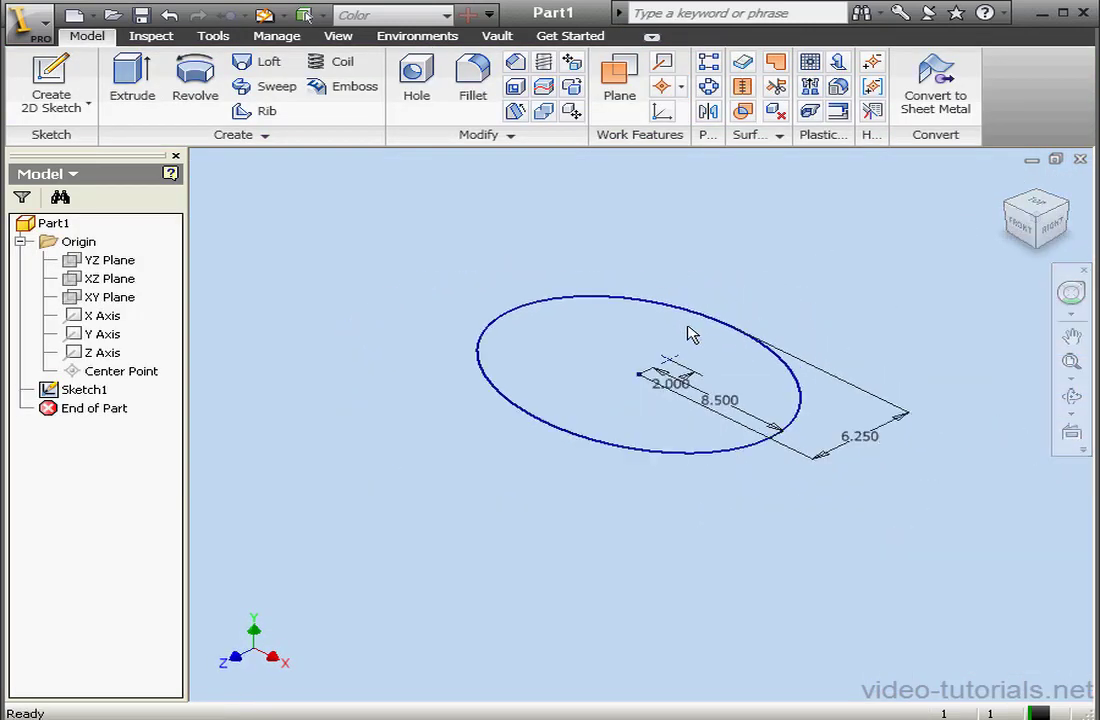
{"action": "left_click", "coordinate": [683, 90]}
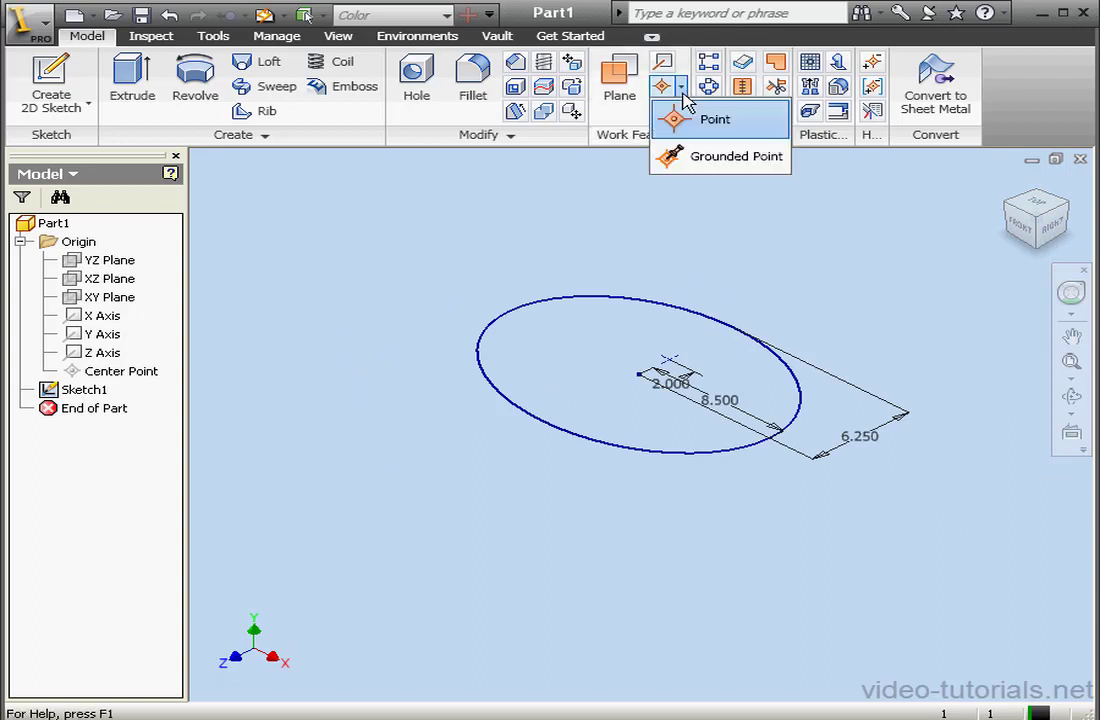
{"action": "left_click", "coordinate": [712, 160]}
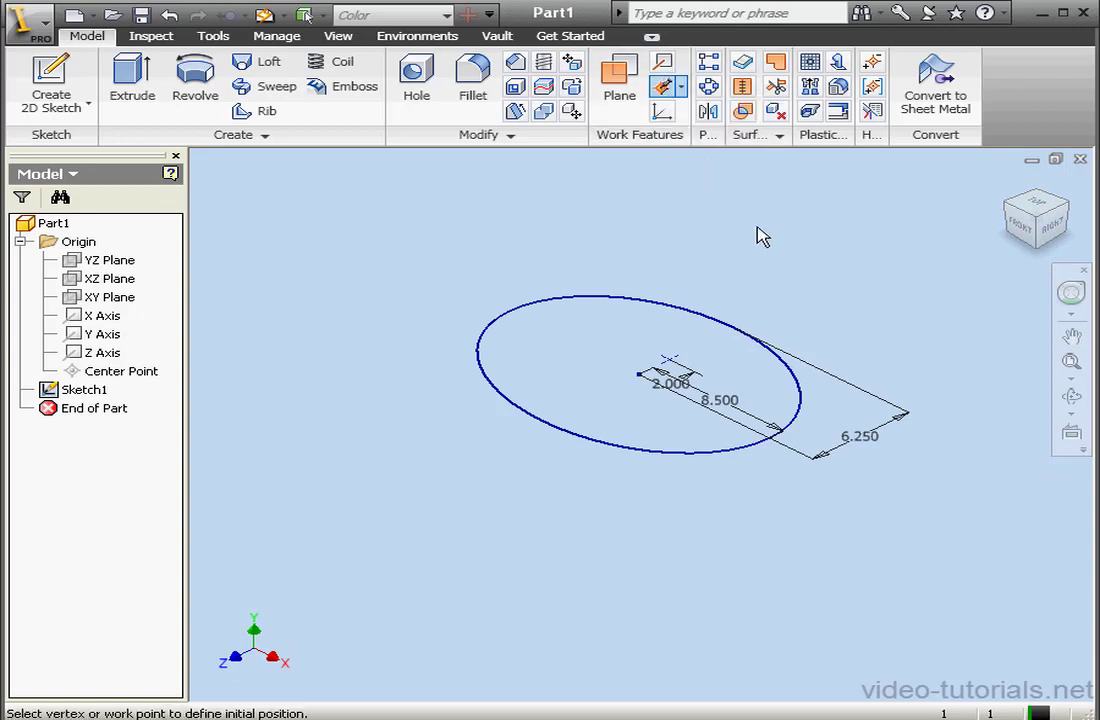
{"action": "left_click", "coordinate": [671, 360]}
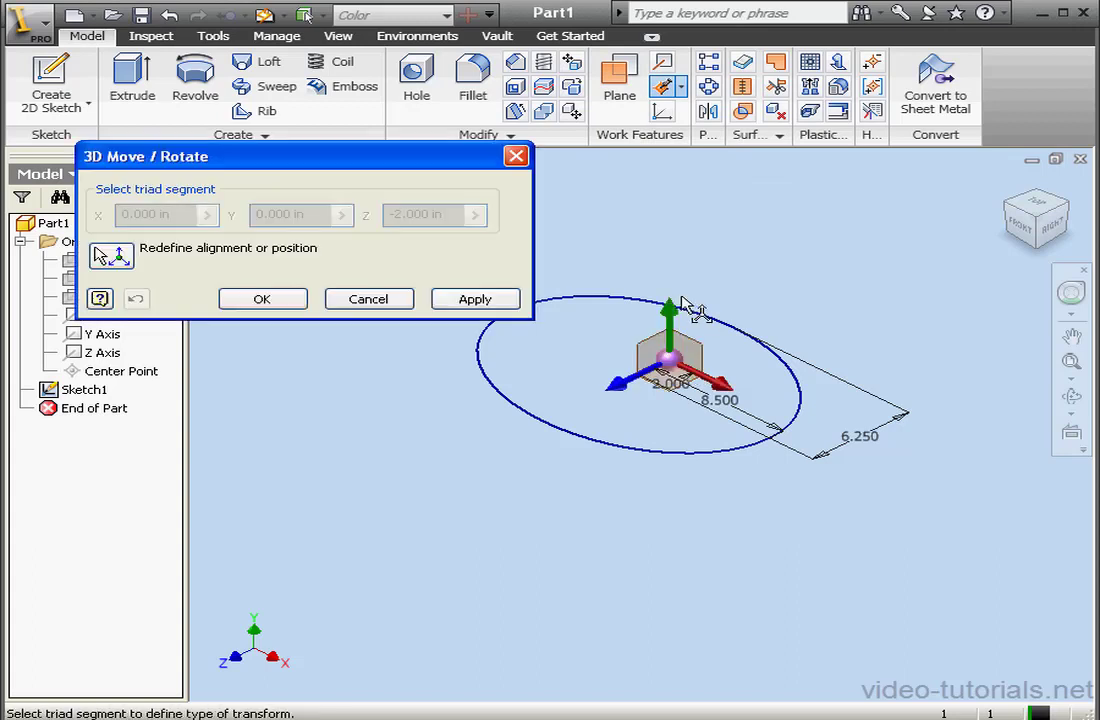
{"action": "left_click", "coordinate": [112, 257]}
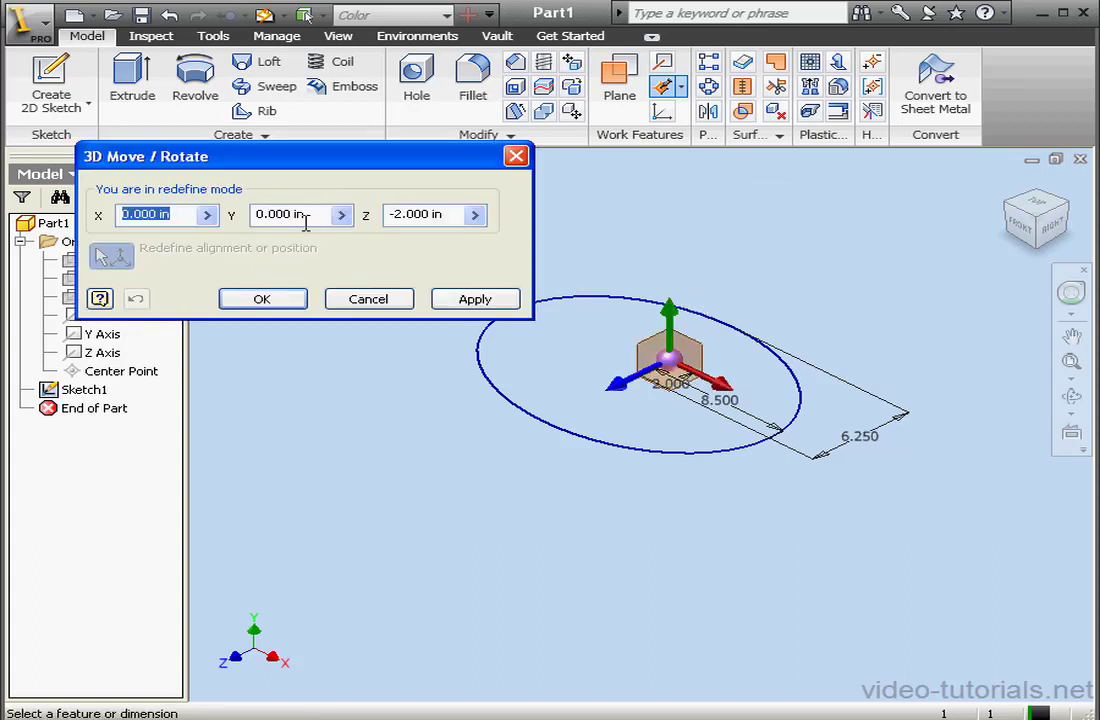
{"action": "left_click", "coordinate": [270, 214]}
{"action": "type", "text": "-"}
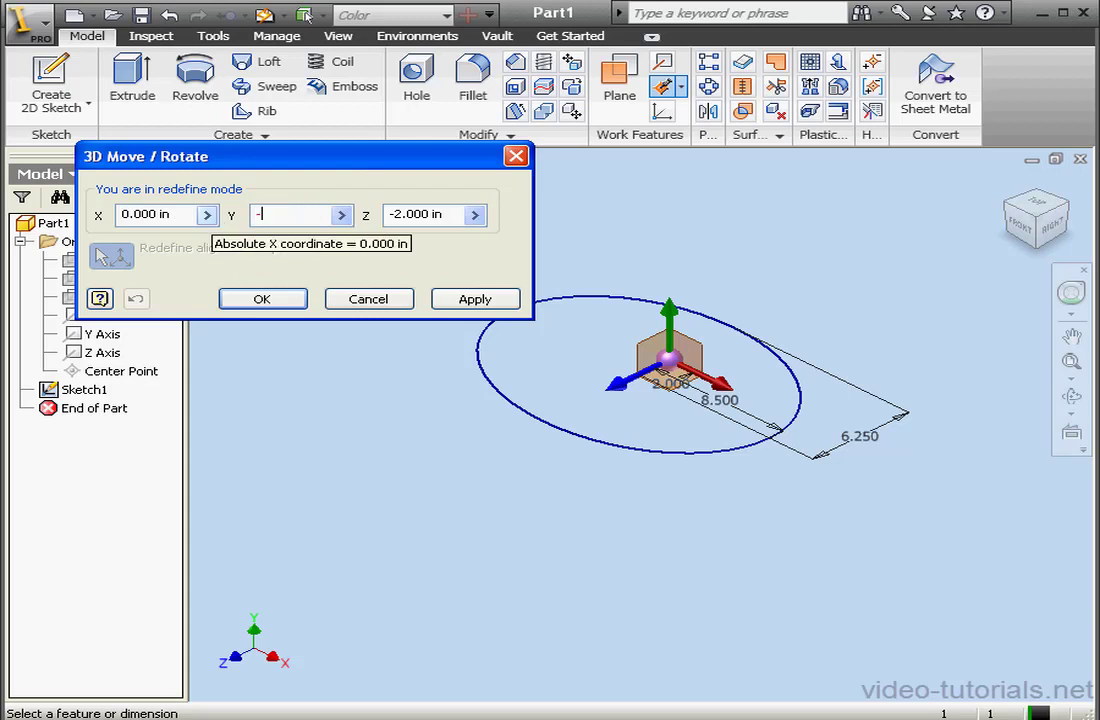
{"action": "type", "text": "6.5"}
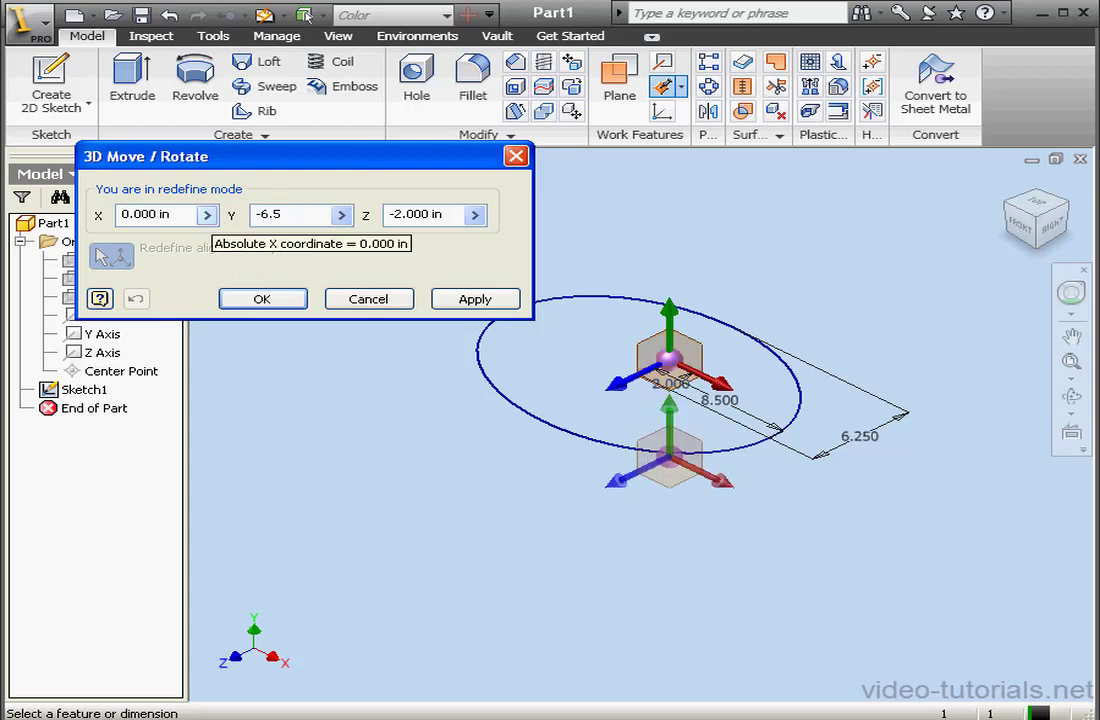
{"action": "left_click", "coordinate": [272, 301]}
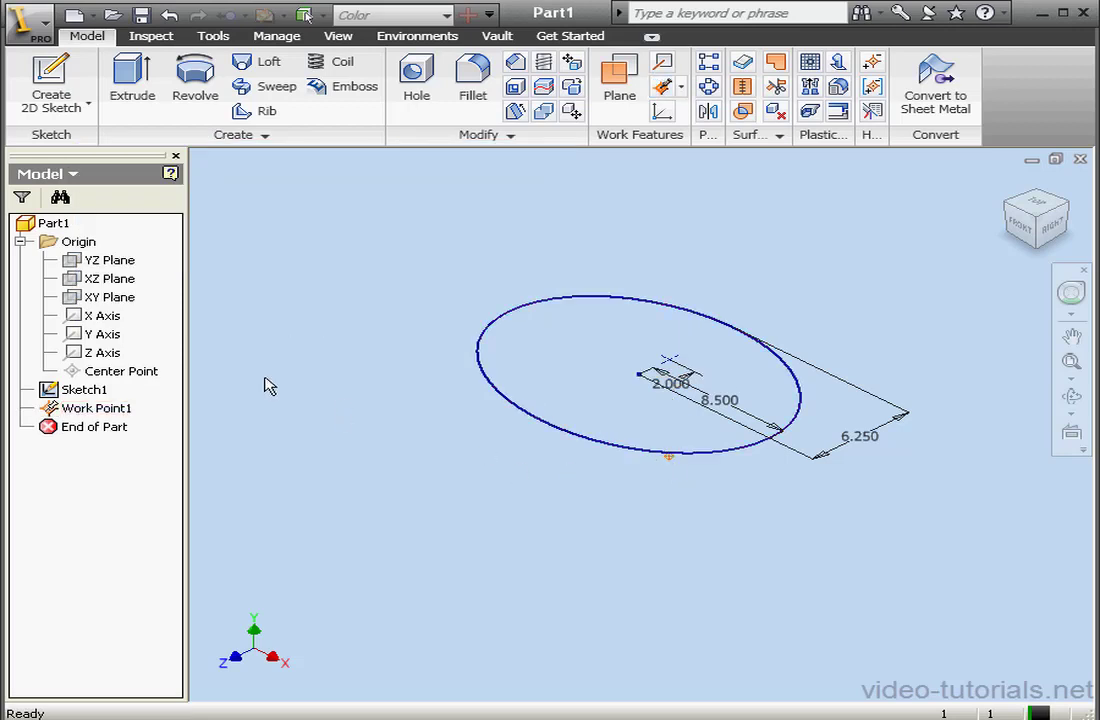
Step: Create a work plane offset -2 in from the XY plane
{"action": "left_click", "coordinate": [110, 298]}
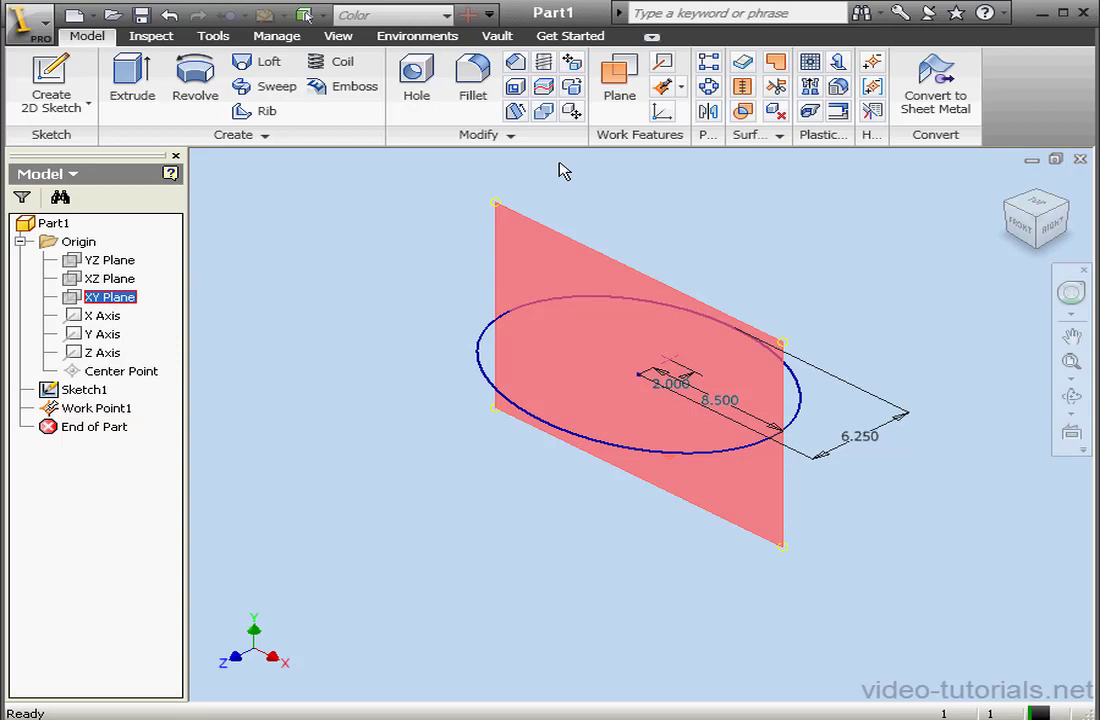
{"action": "left_click", "coordinate": [619, 88]}
{"action": "mouse_move", "coordinate": [786, 517]}
{"action": "left_mouse_down"}
{"action": "mouse_move", "coordinate": [820, 495]}
{"action": "mouse_move", "coordinate": [795, 500]}
{"action": "left_mouse_up"}
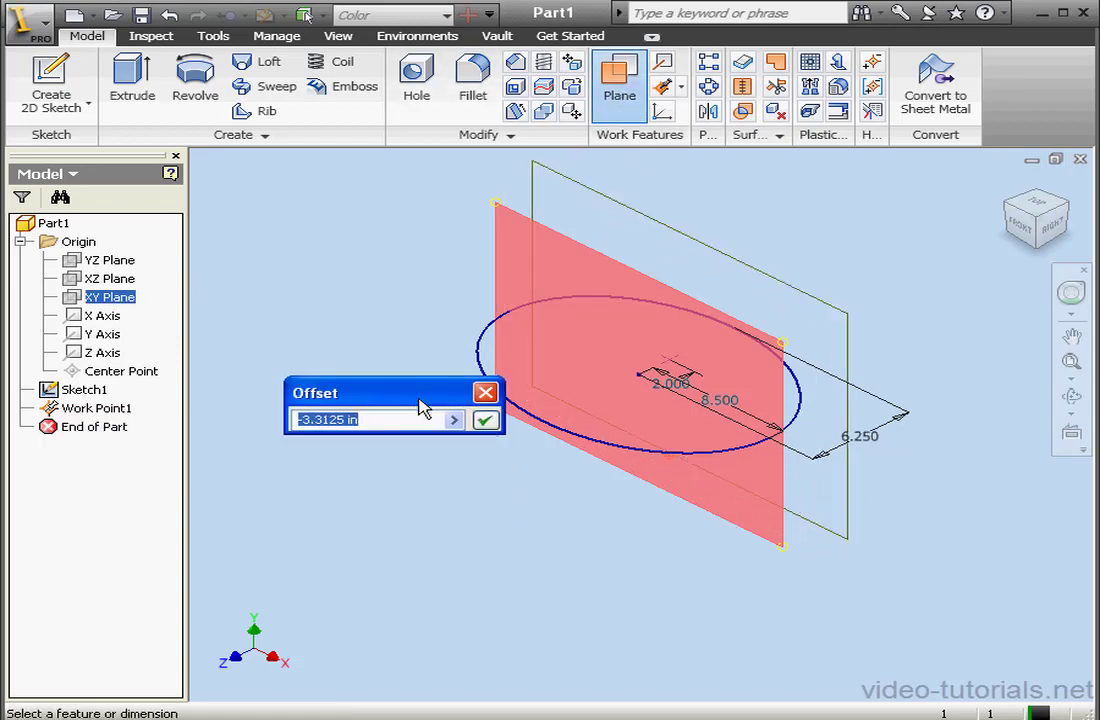
{"action": "left_click", "coordinate": [373, 417]}
{"action": "left_click_drag", "start_coordinate": [373, 417], "coordinate": [304, 413]}
{"action": "type", "text": "-2"}
{"action": "left_click", "coordinate": [485, 420]}
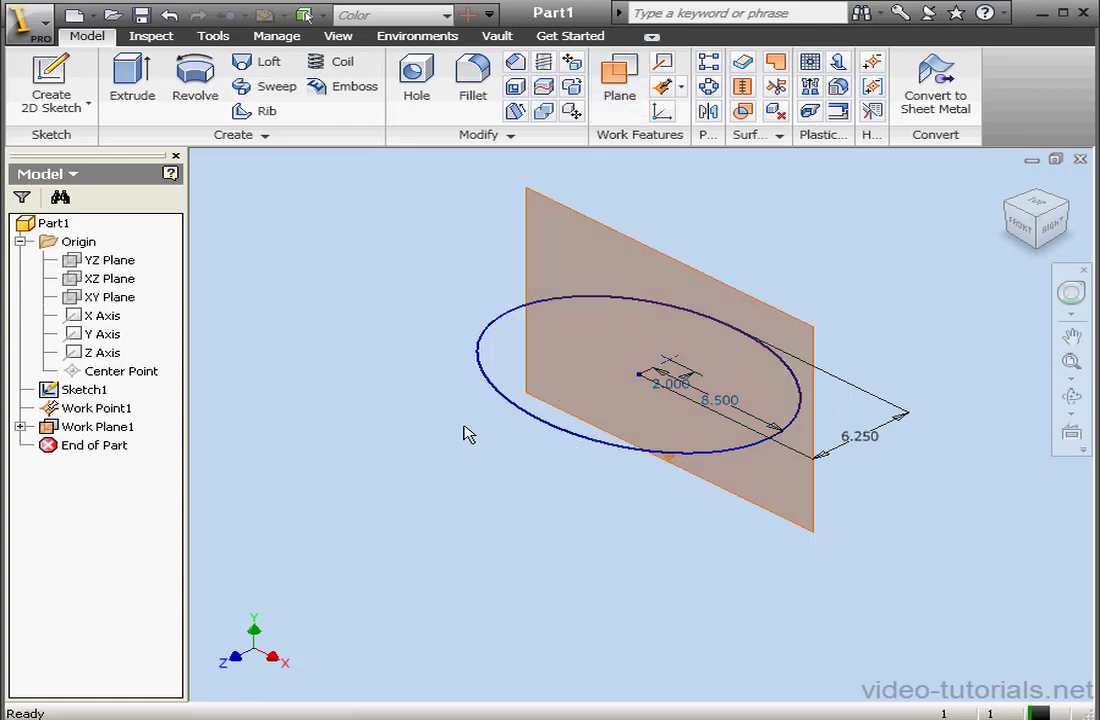
Step: Create two work points where the offset work plane intersects the ellipse, one on each side
{"action": "left_click", "coordinate": [680, 87]}
{"action": "left_click", "coordinate": [677, 118]}
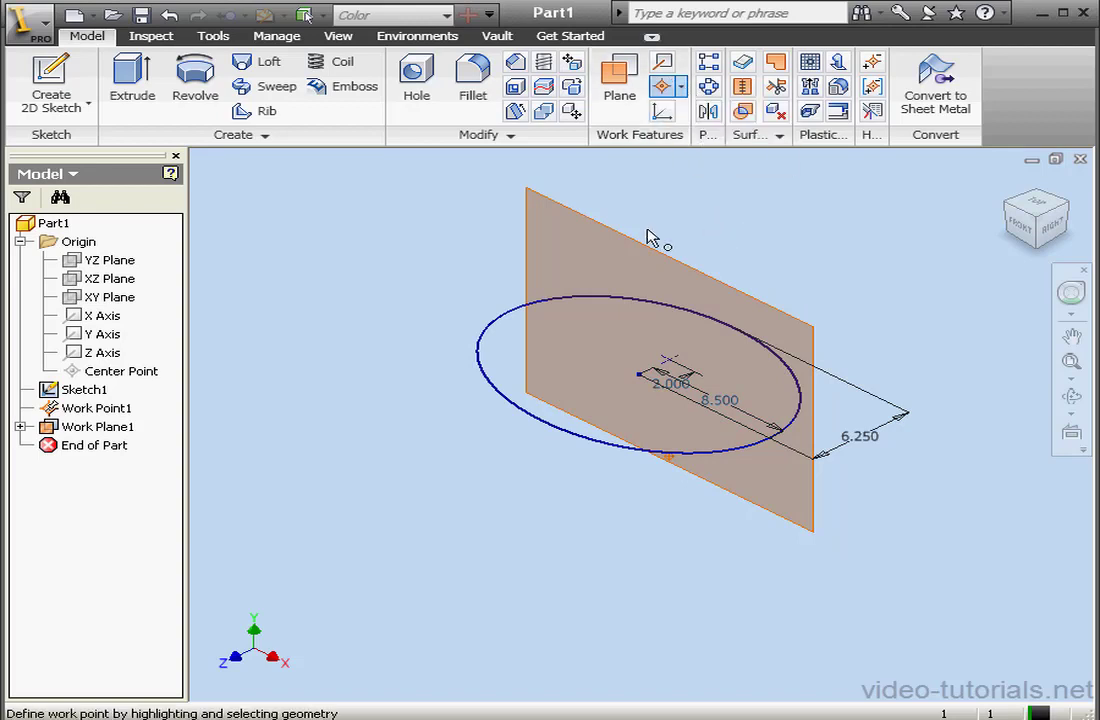
{"action": "left_click", "coordinate": [624, 263]}
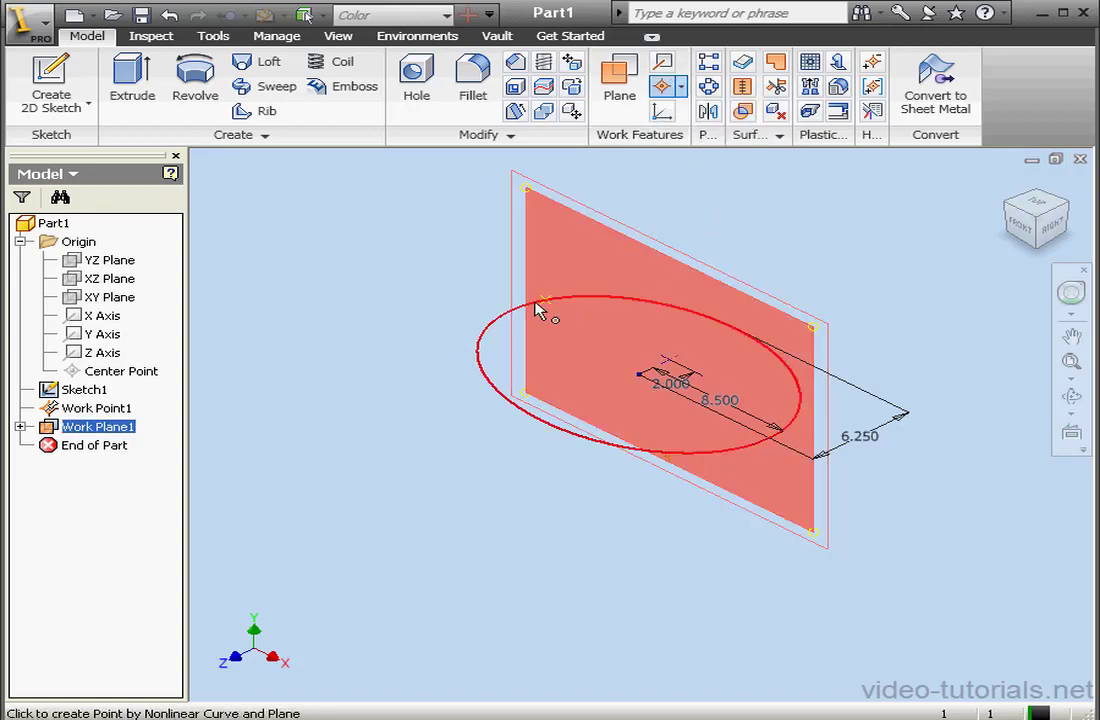
{"action": "left_click", "coordinate": [537, 310]}
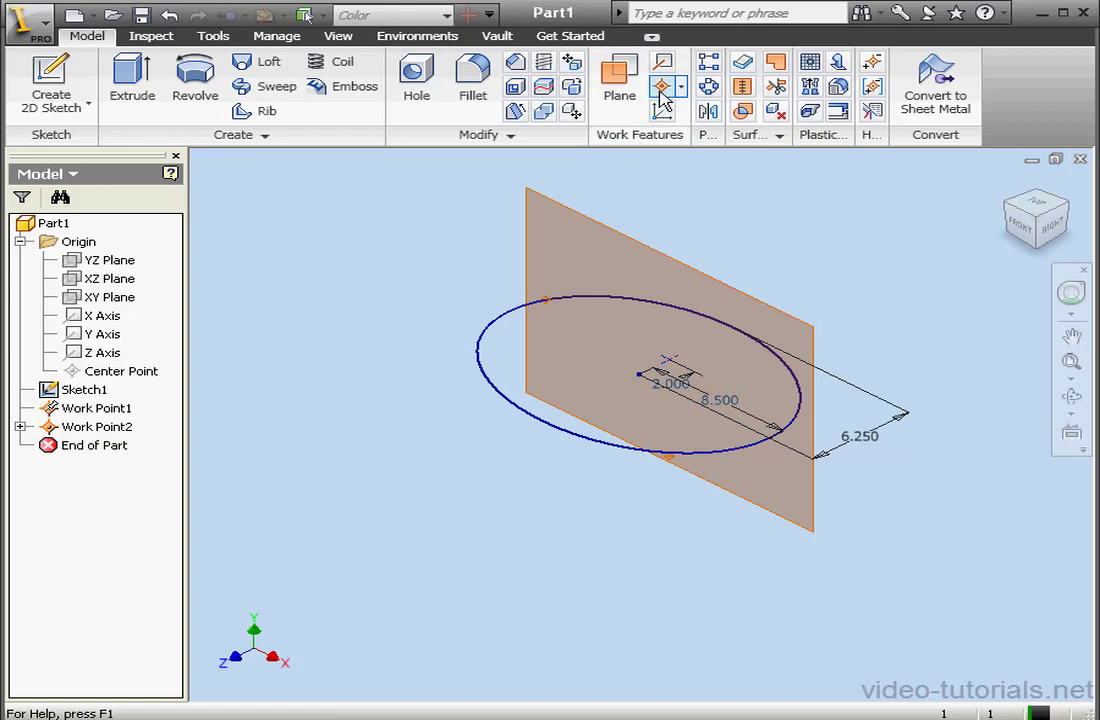
{"action": "left_click", "coordinate": [660, 88]}
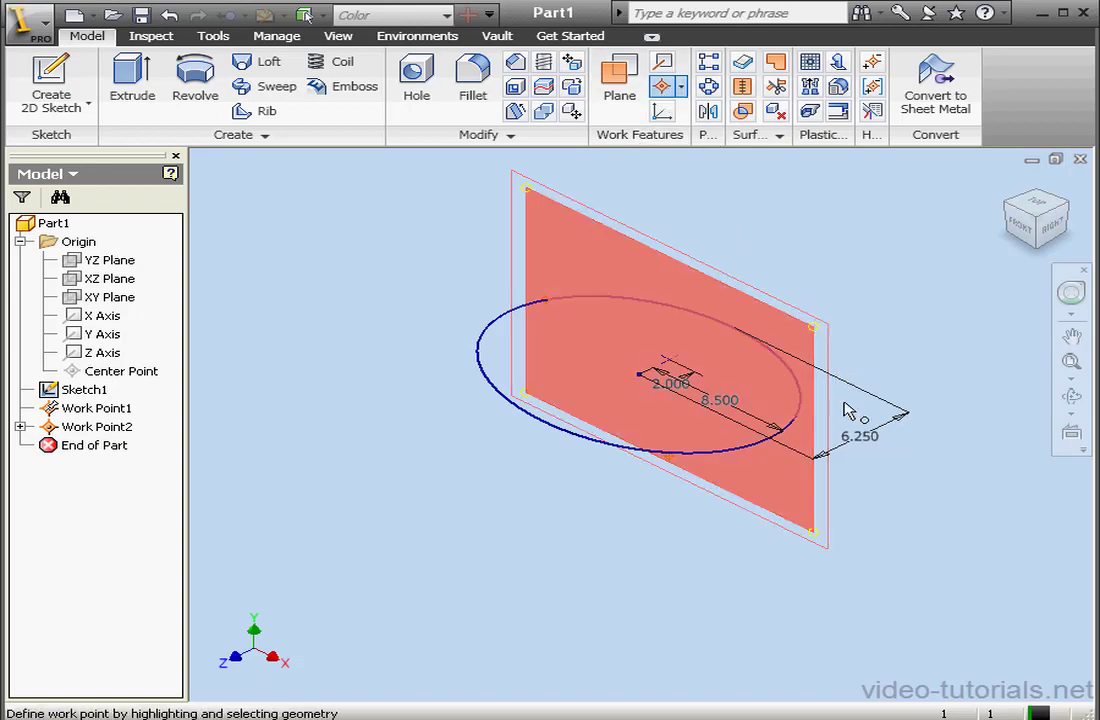
{"action": "left_click", "coordinate": [783, 445]}
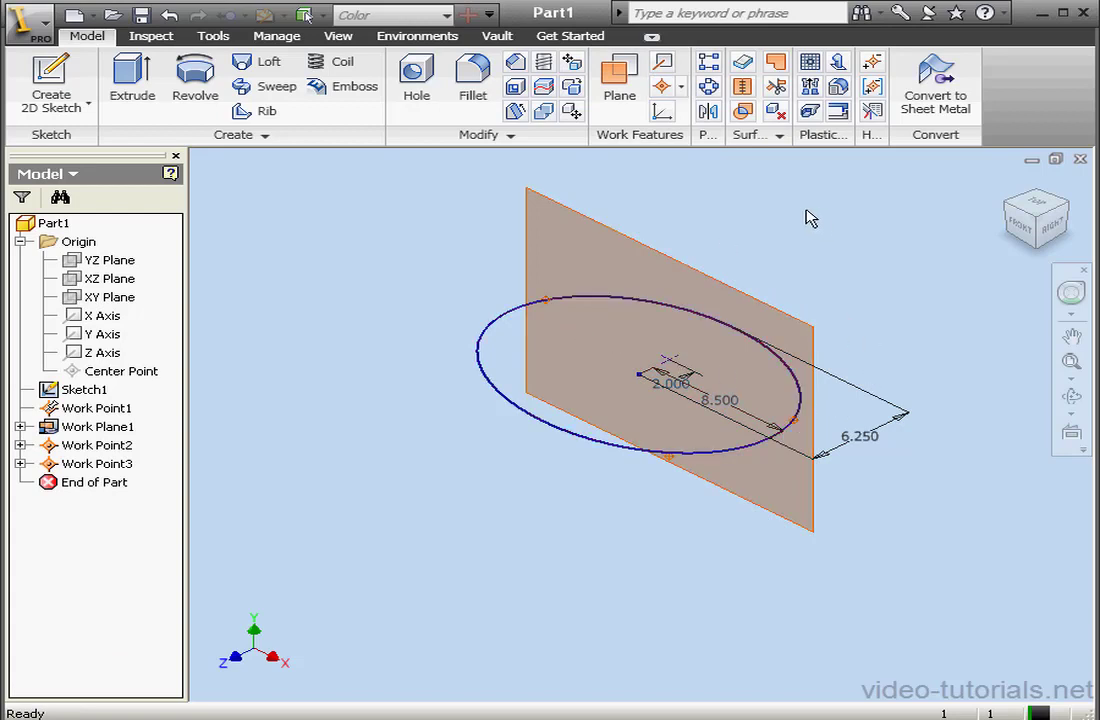
Step: Start a 2D sketch on the offset work plane and project the right-hand ellipse work point and the grounded point into it
{"action": "left_click", "coordinate": [72, 88]}
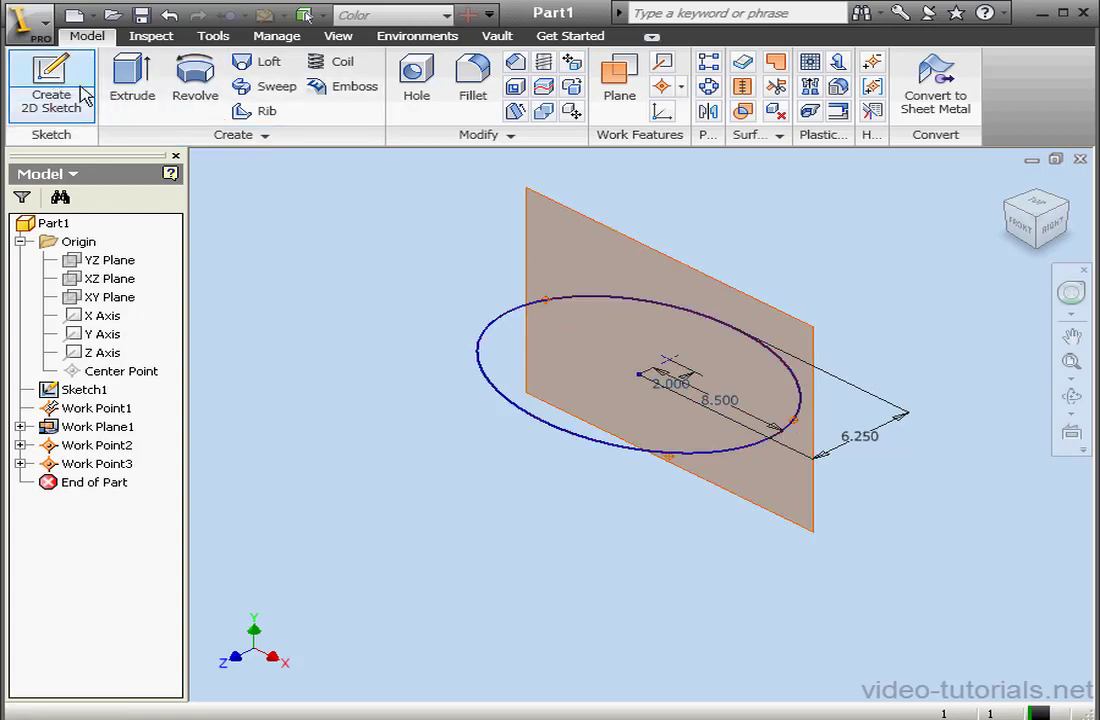
{"action": "left_click", "coordinate": [788, 315]}
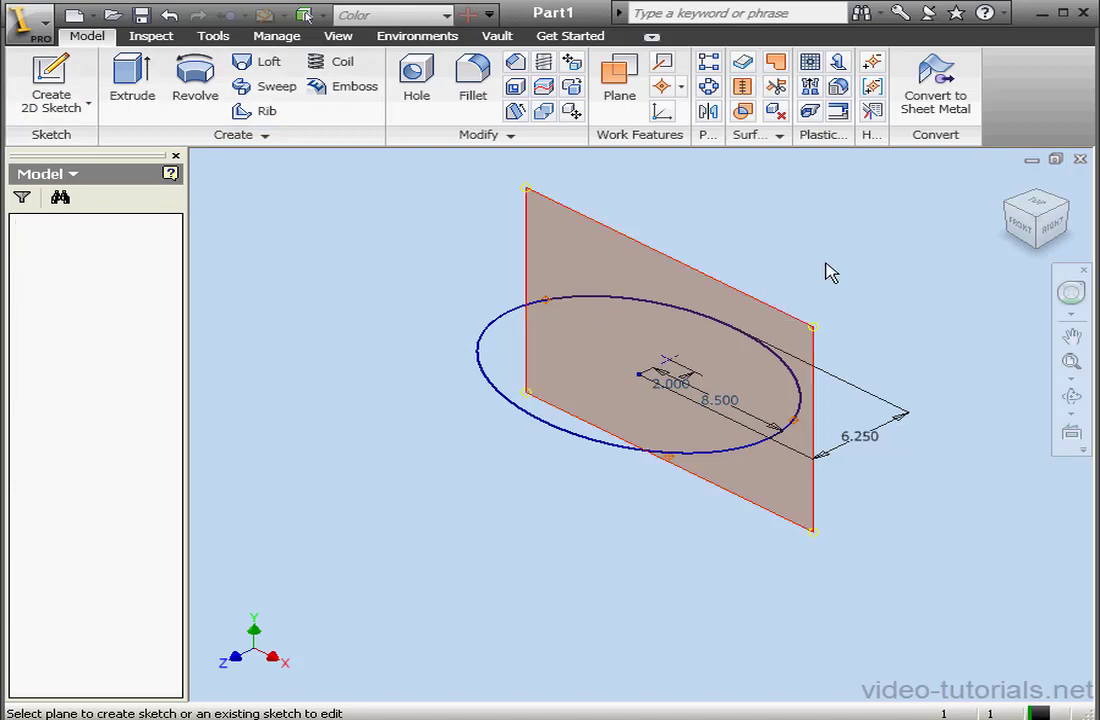
{"action": "left_click", "coordinate": [1020, 230]}
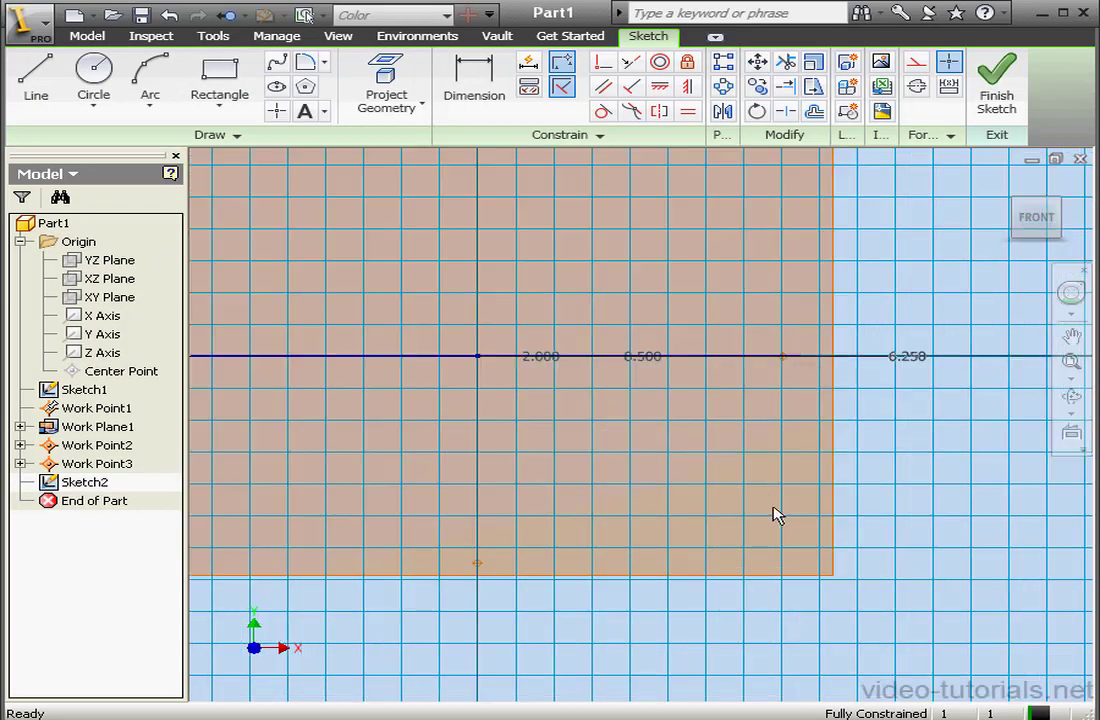
{"action": "middle_click_drag", "start_coordinate": [778, 515], "coordinate": [818, 457]}
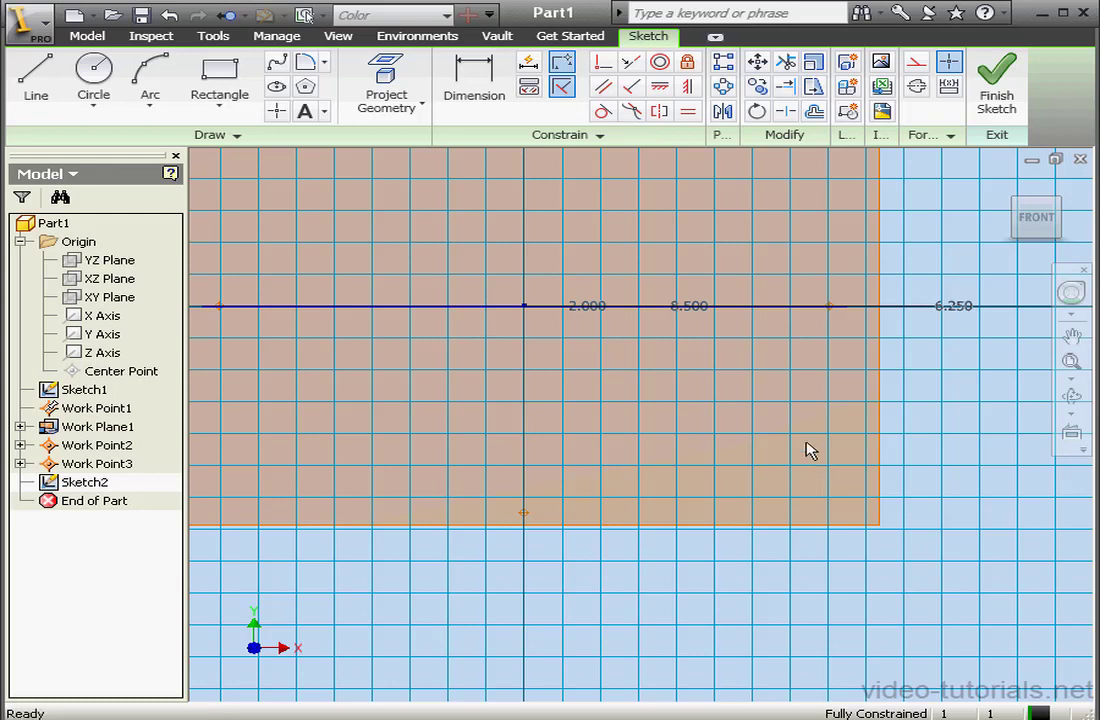
{"action": "left_click", "coordinate": [386, 82]}
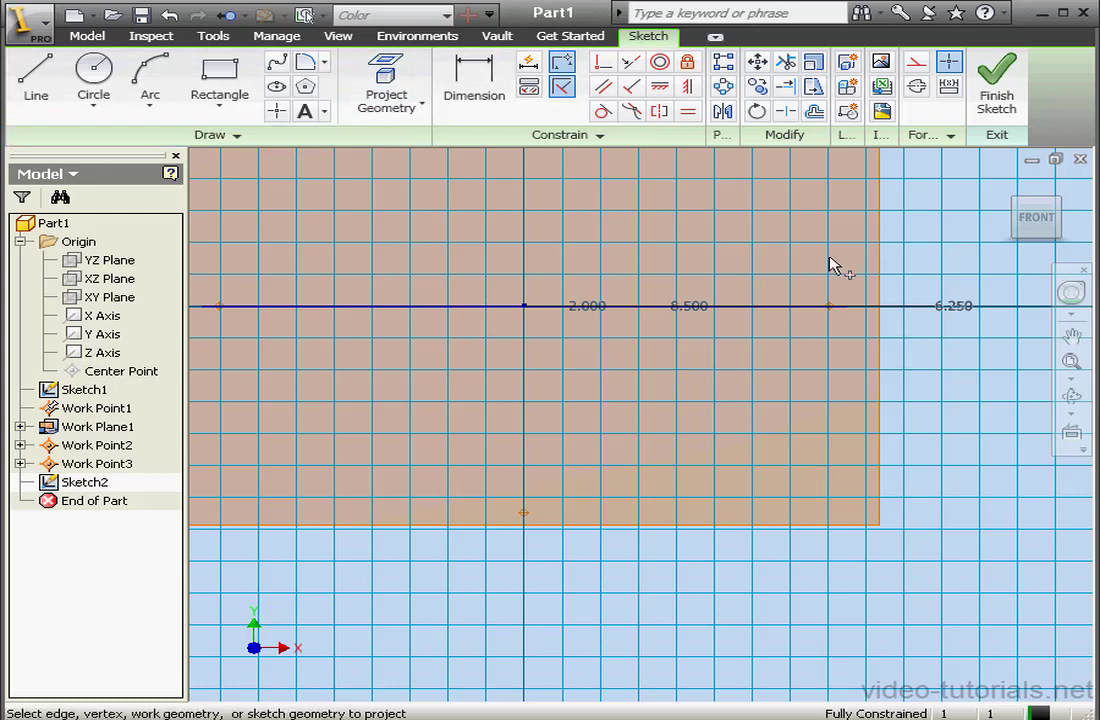
{"action": "left_click", "coordinate": [832, 308]}
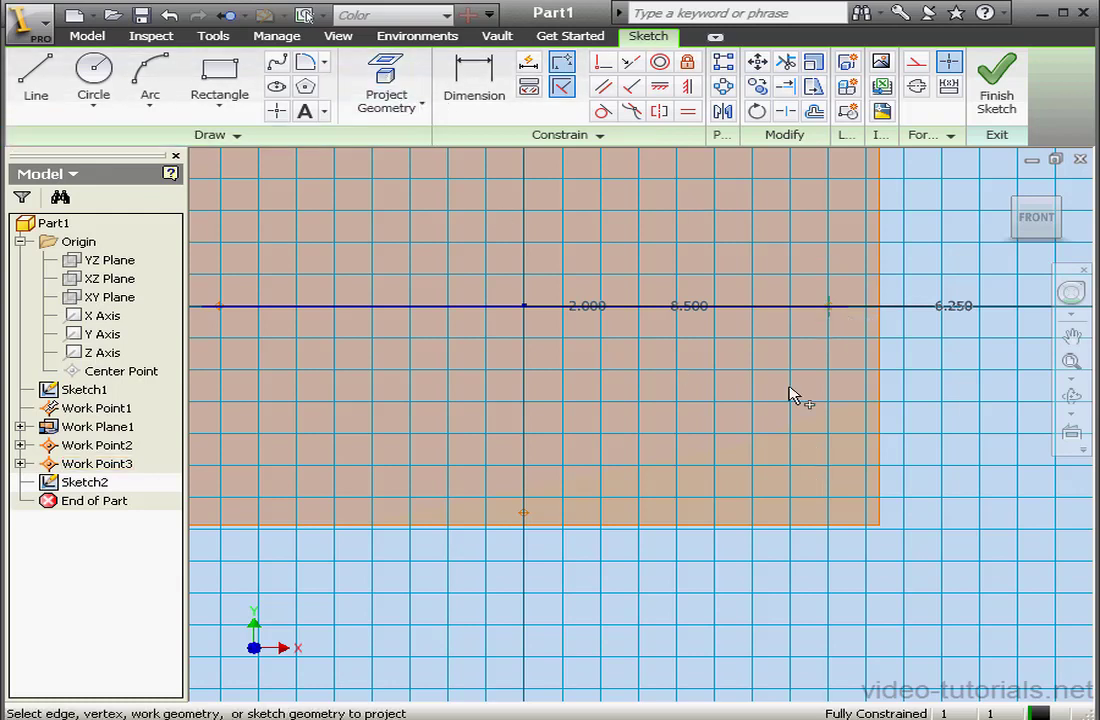
{"action": "left_click", "coordinate": [524, 512]}
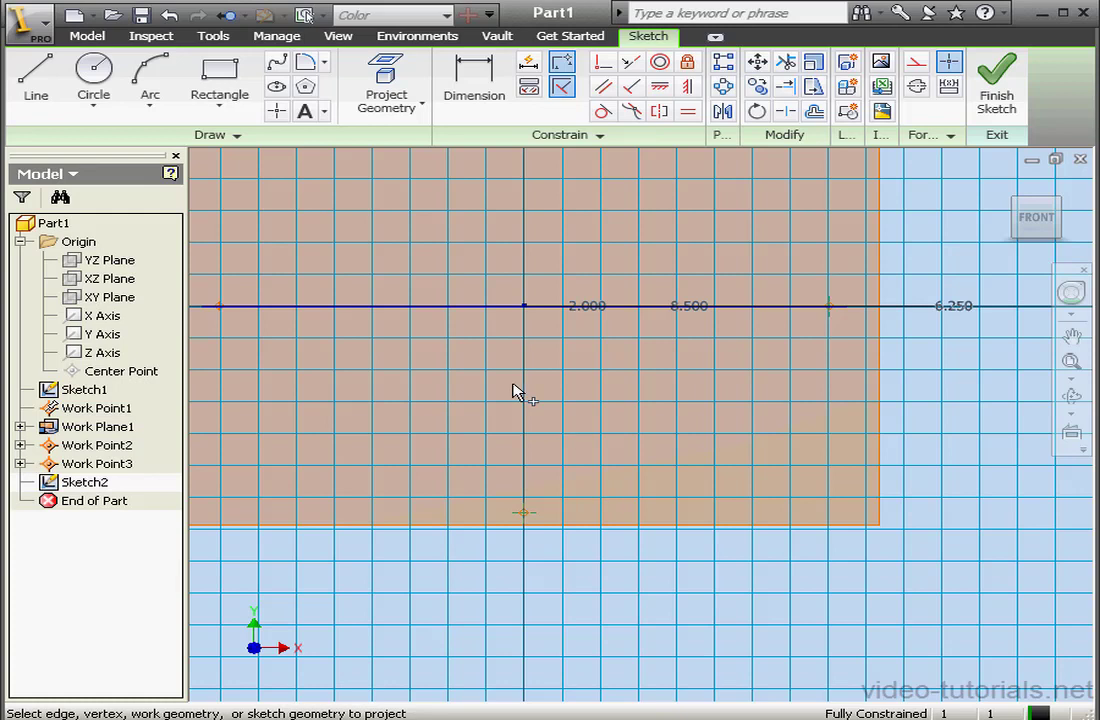
Step: Draw a two-point spline from the projected ellipse work point to the projected grounded point
{"action": "left_click", "coordinate": [277, 62]}
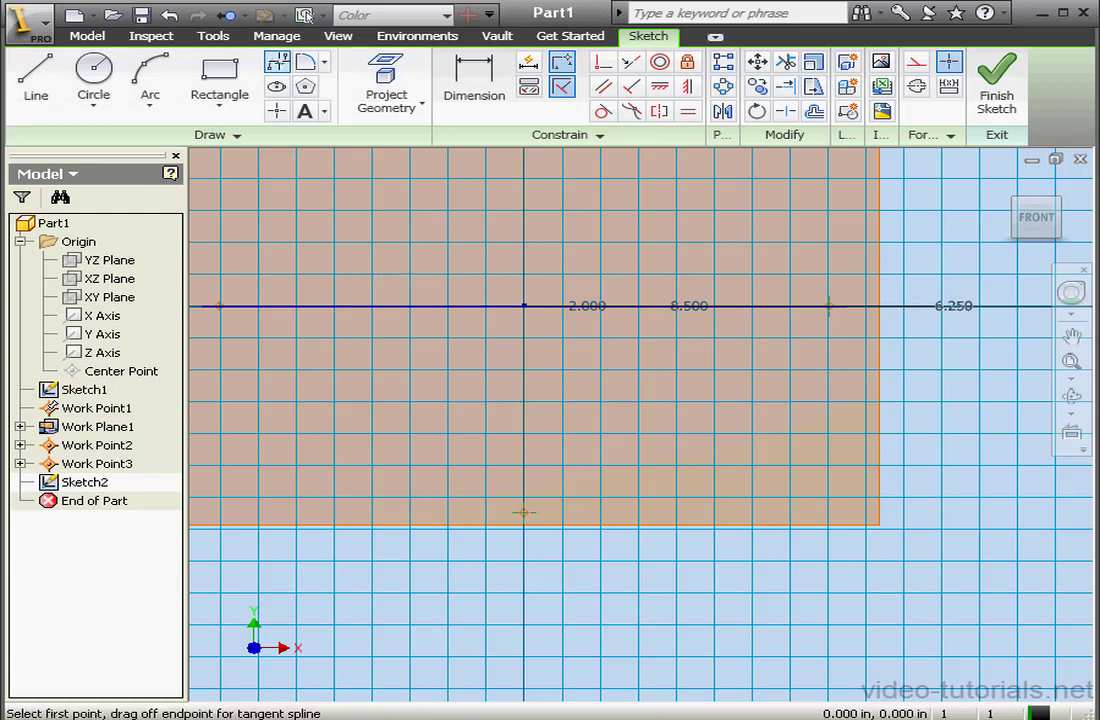
{"action": "left_click", "coordinate": [828, 306]}
{"action": "left_click", "coordinate": [524, 512]}
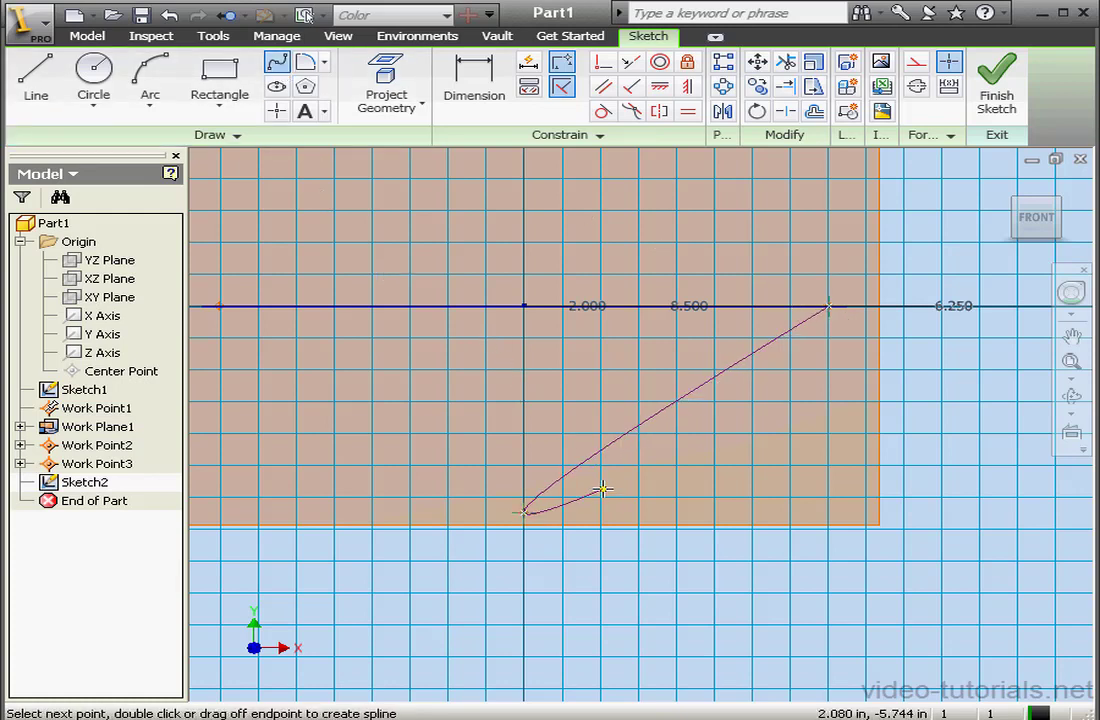
{"action": "right_click", "coordinate": [603, 489]}
{"action": "left_click", "coordinate": [693, 503]}
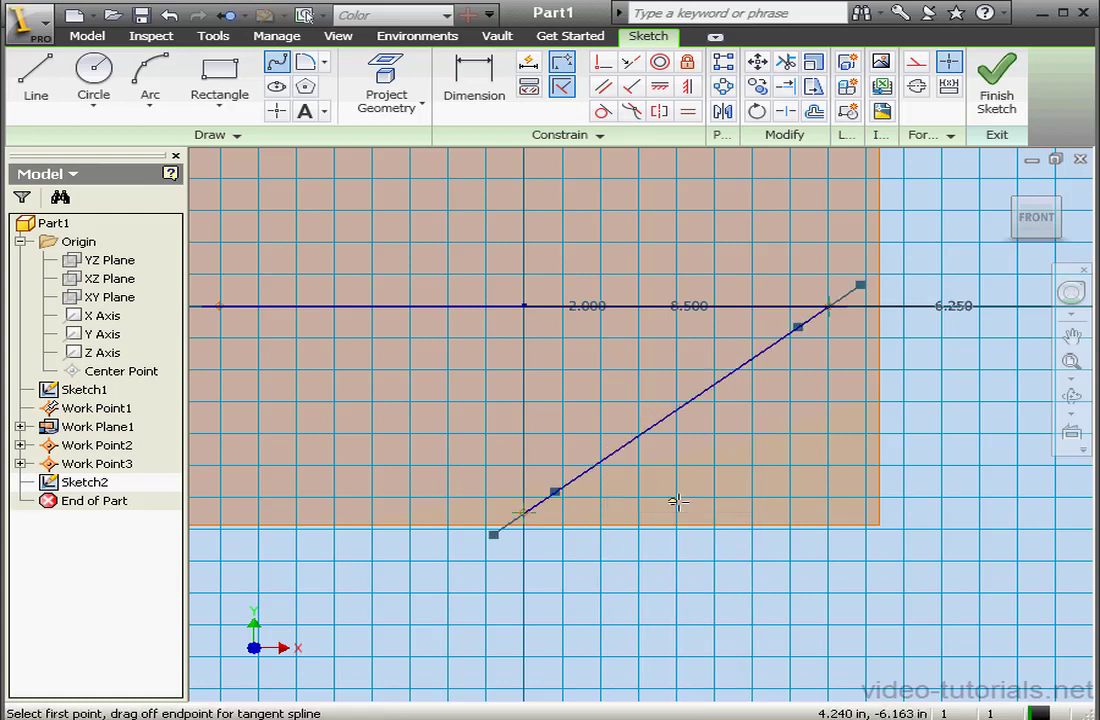
Step: Draw a horizontal line about 3.56 in long to the right from the grounded point and apply a Fix constraint to its free end
{"action": "left_click", "coordinate": [36, 78]}
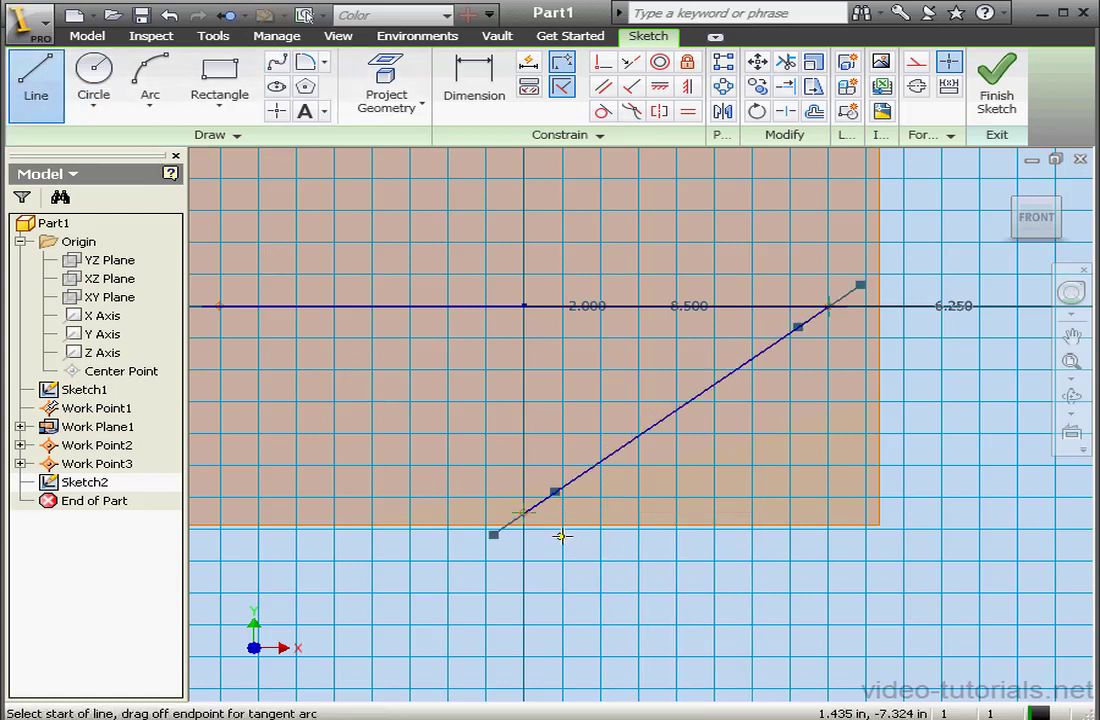
{"action": "left_click", "coordinate": [524, 512]}
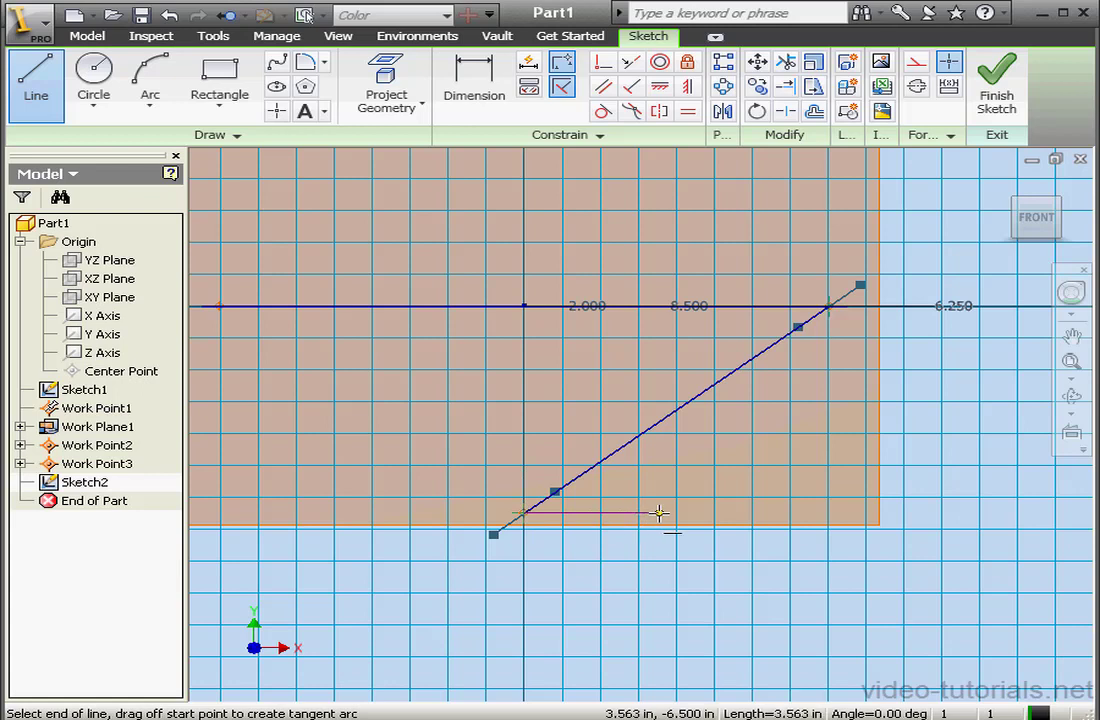
{"action": "left_click", "coordinate": [658, 513]}
{"action": "right_click", "coordinate": [659, 514]}
{"action": "left_click", "coordinate": [742, 527]}
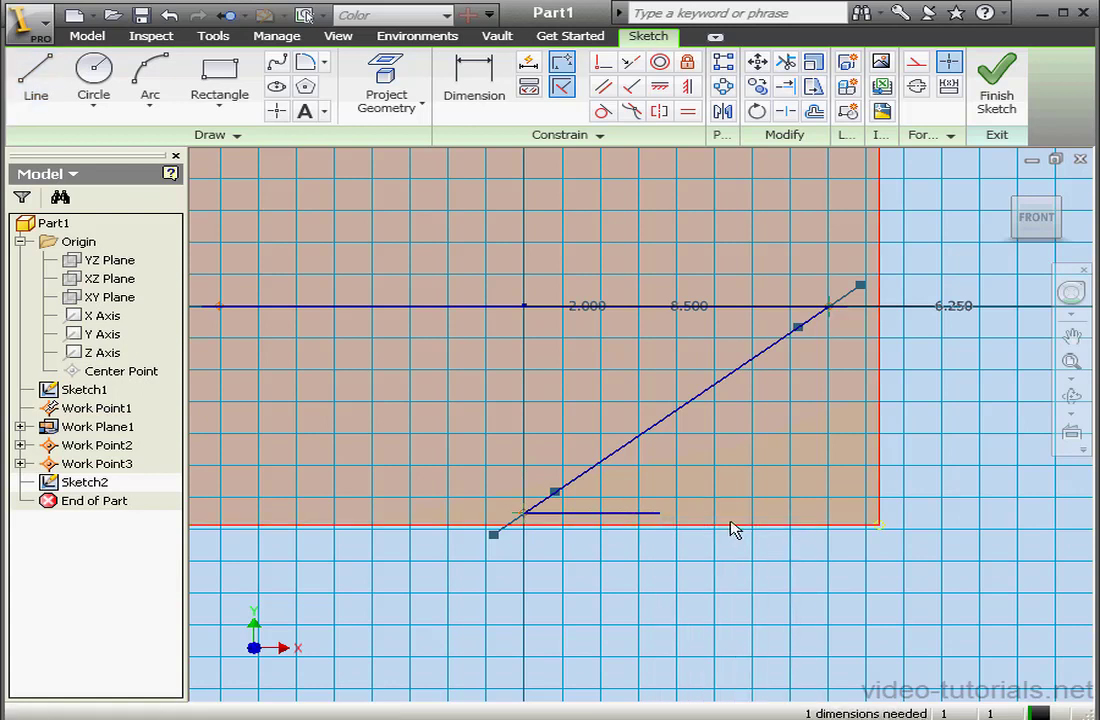
{"action": "left_click", "coordinate": [687, 62]}
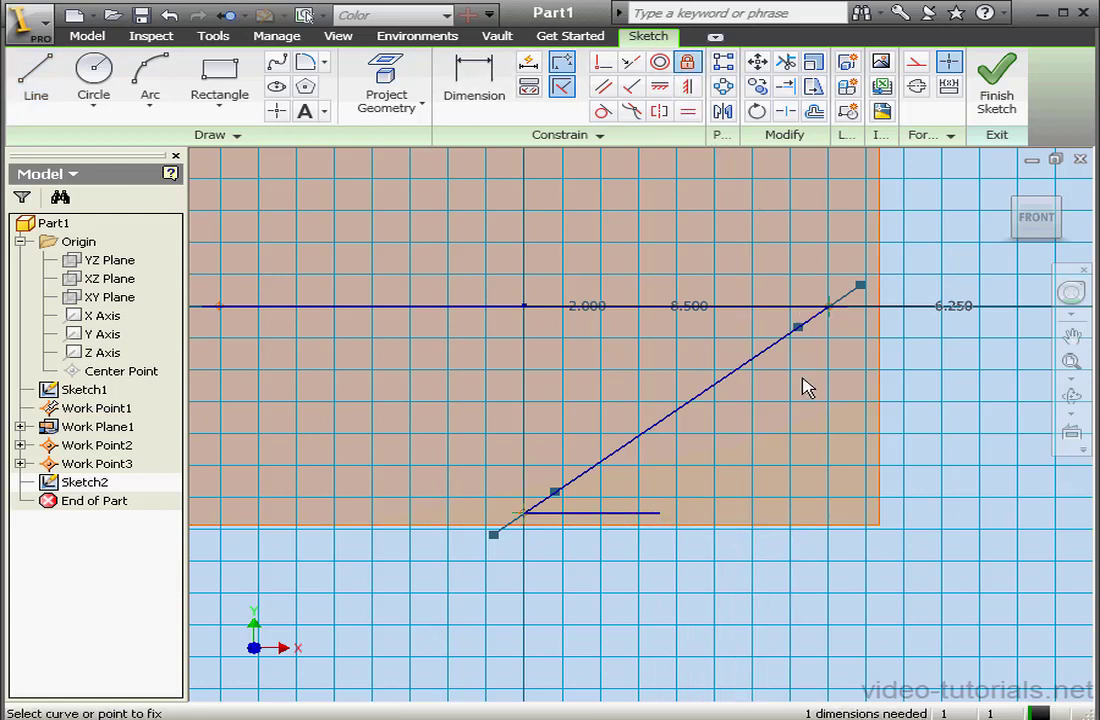
{"action": "left_click", "coordinate": [662, 516]}
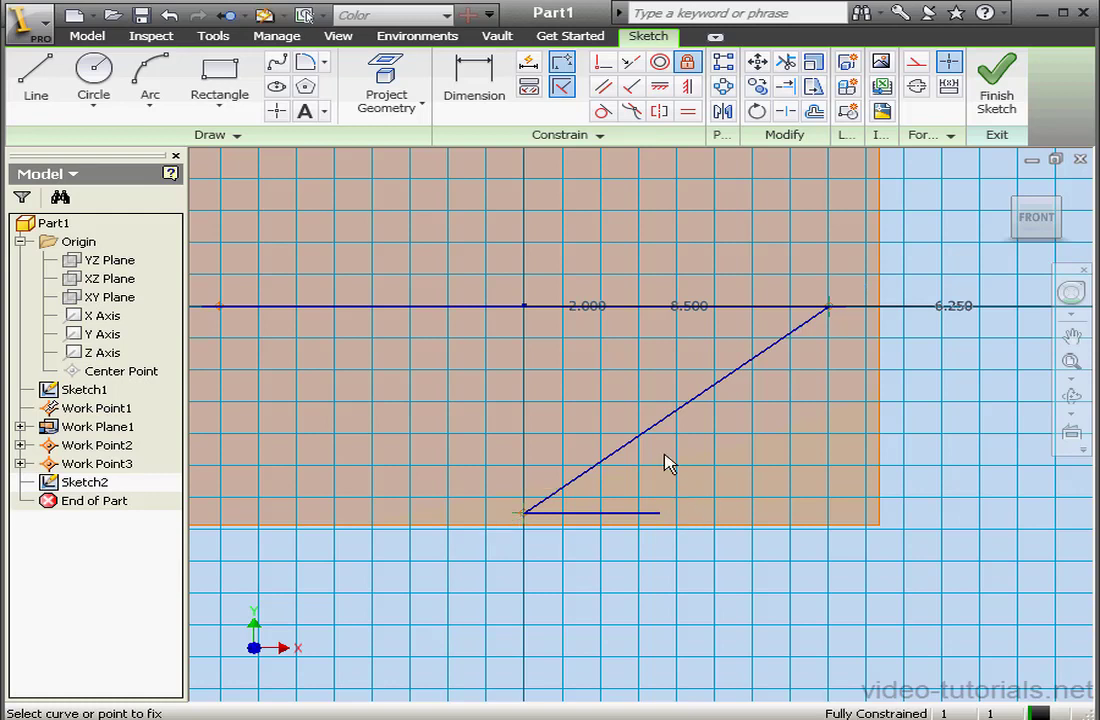
Step: Make the spline tangent to the horizontal line and finish the sketch
{"action": "left_click", "coordinate": [603, 111]}
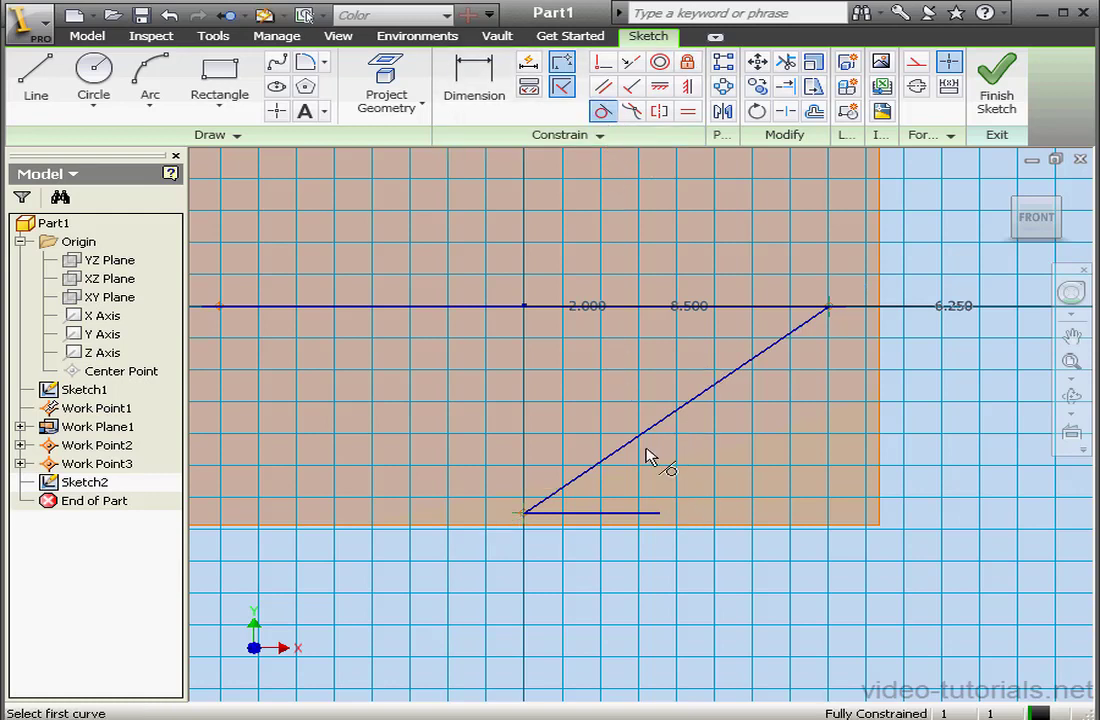
{"action": "left_click", "coordinate": [600, 476]}
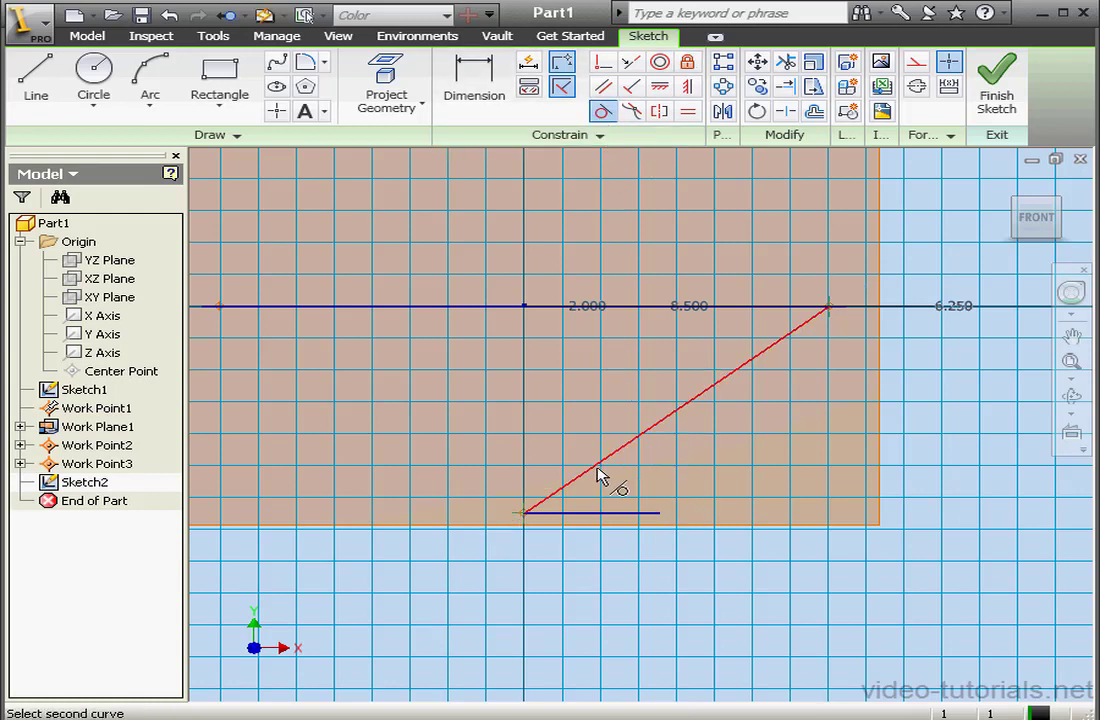
{"action": "left_click", "coordinate": [617, 513]}
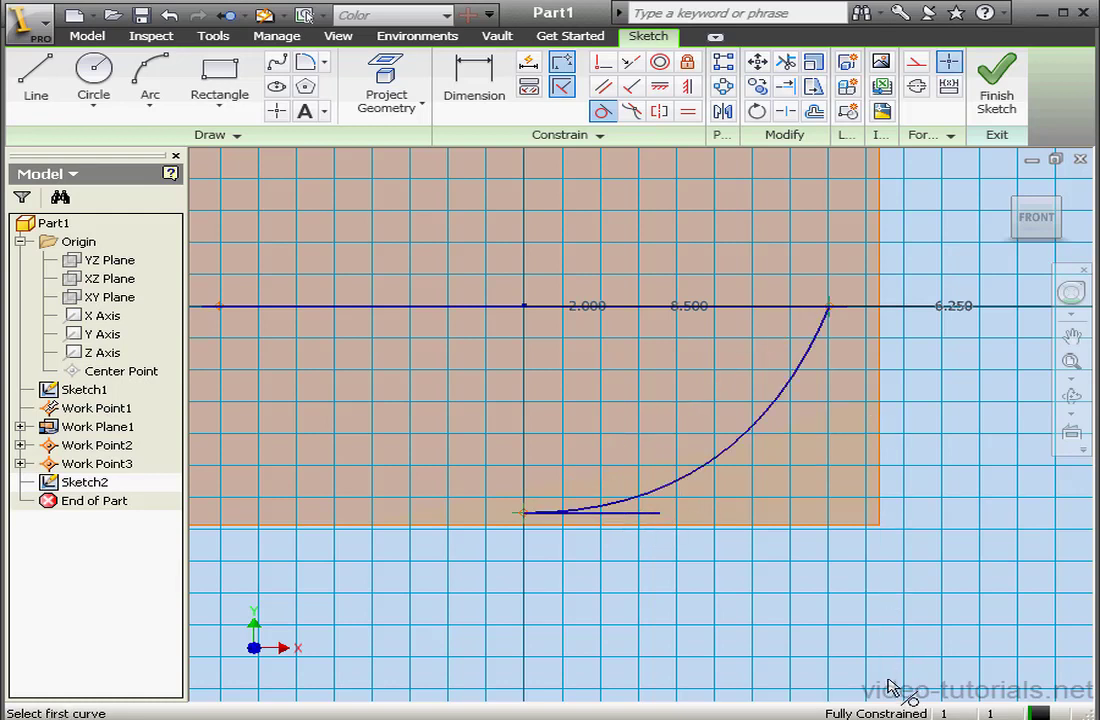
{"action": "left_click", "coordinate": [997, 97]}
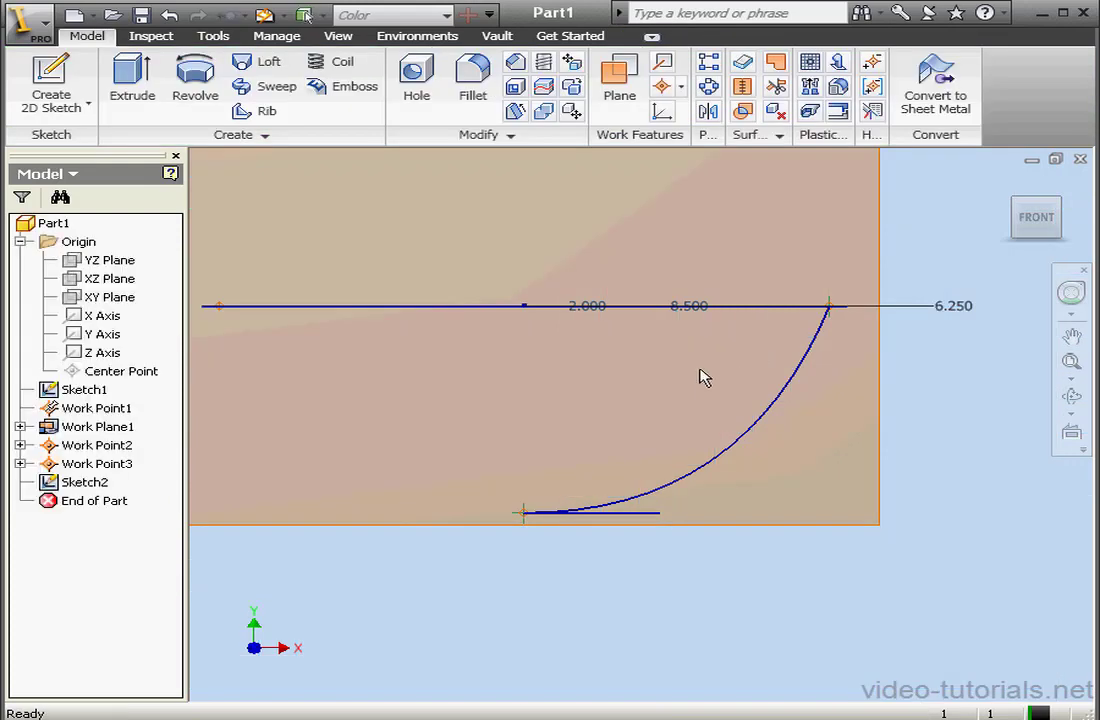
Step: Start a 2D sketch on the offset work plane and project the left-hand ellipse work point and the grounded point into it
{"action": "left_click", "coordinate": [50, 85]}
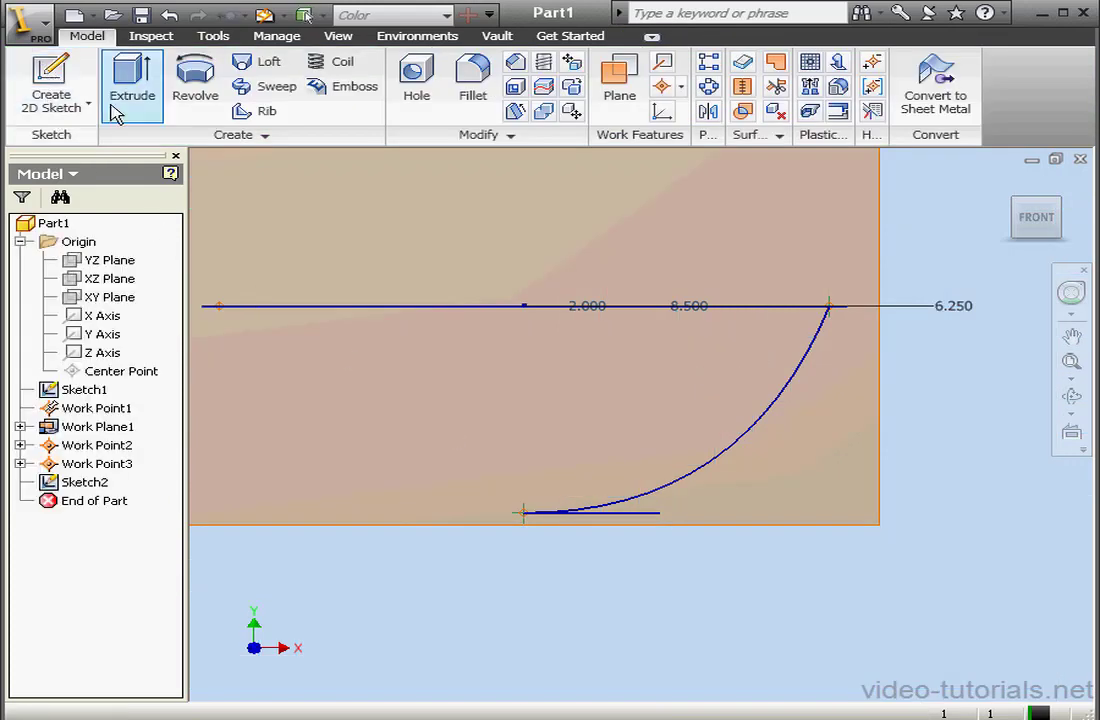
{"action": "left_click", "coordinate": [707, 467]}
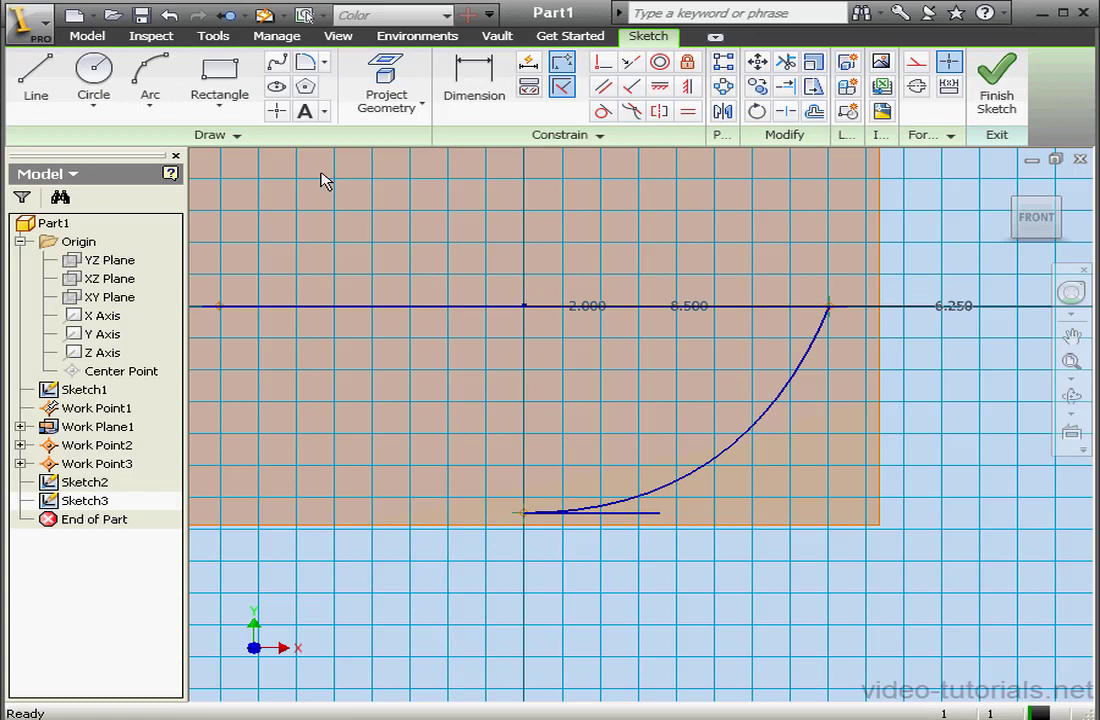
{"action": "left_click", "coordinate": [391, 100]}
{"action": "left_click", "coordinate": [219, 307]}
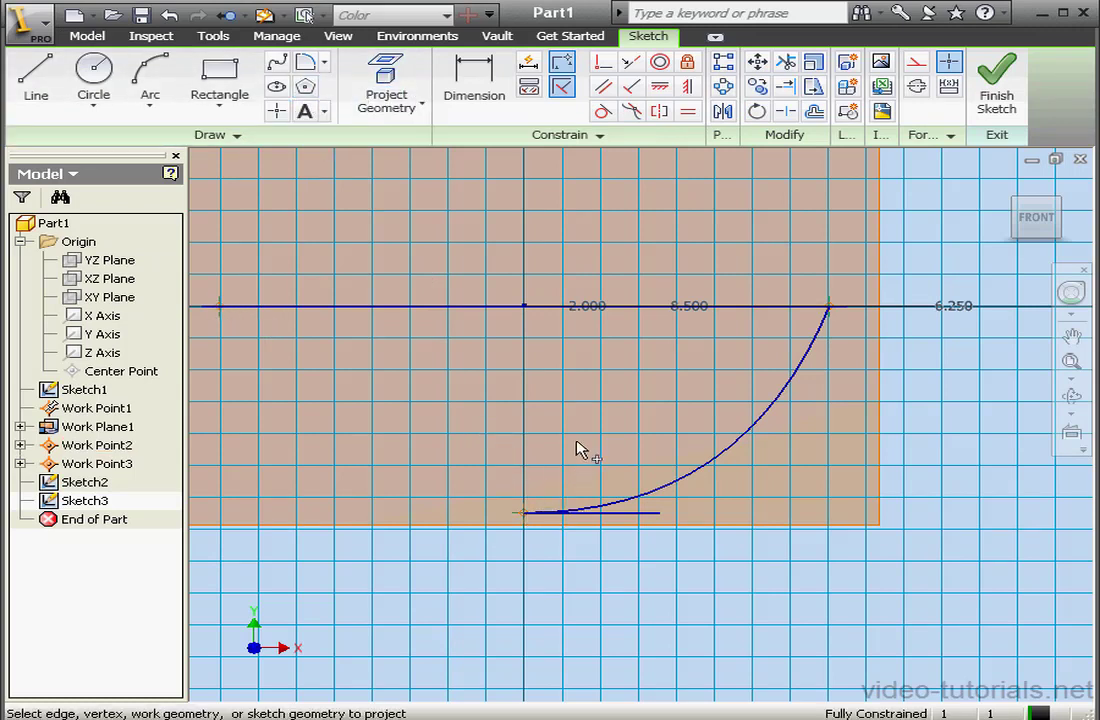
Step: Draw a two-point spline from the projected left-hand ellipse work point to the projected grounded point
{"action": "left_click", "coordinate": [278, 62]}
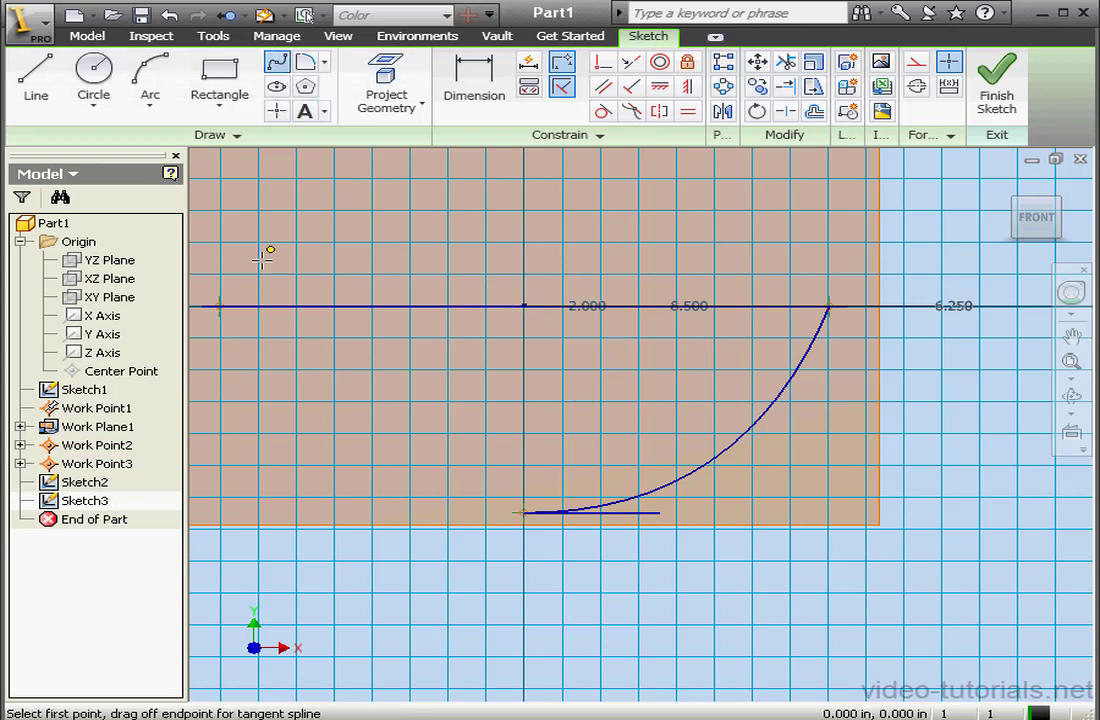
{"action": "left_click", "coordinate": [219, 307]}
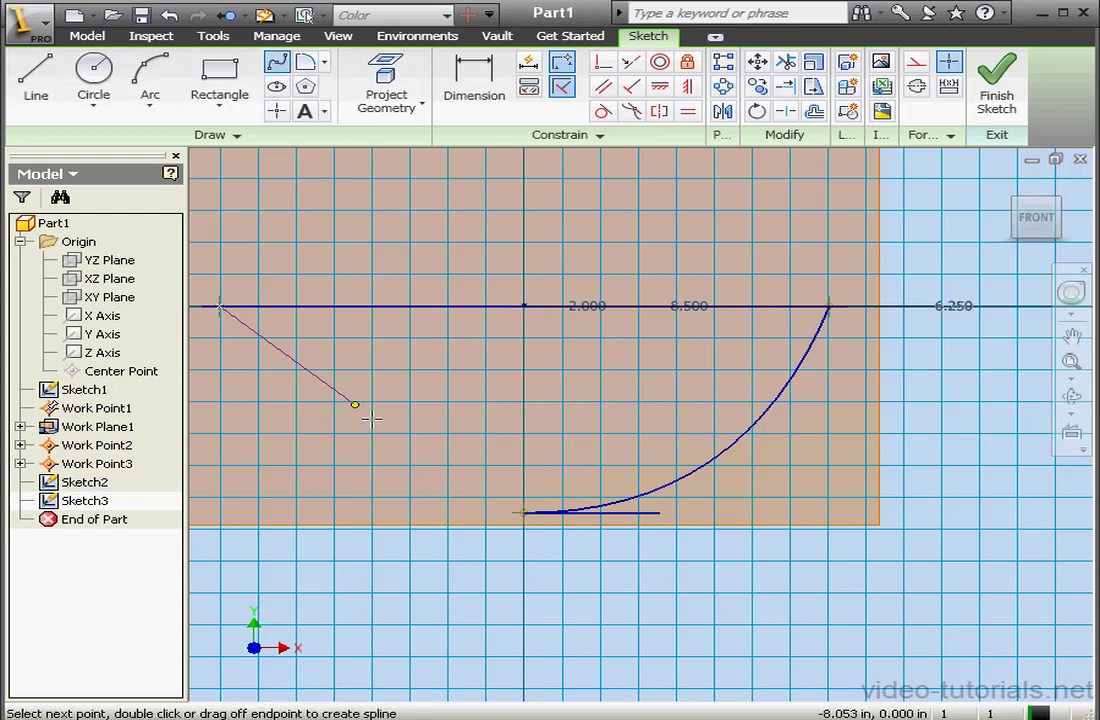
{"action": "left_click", "coordinate": [523, 513]}
{"action": "right_click", "coordinate": [484, 413]}
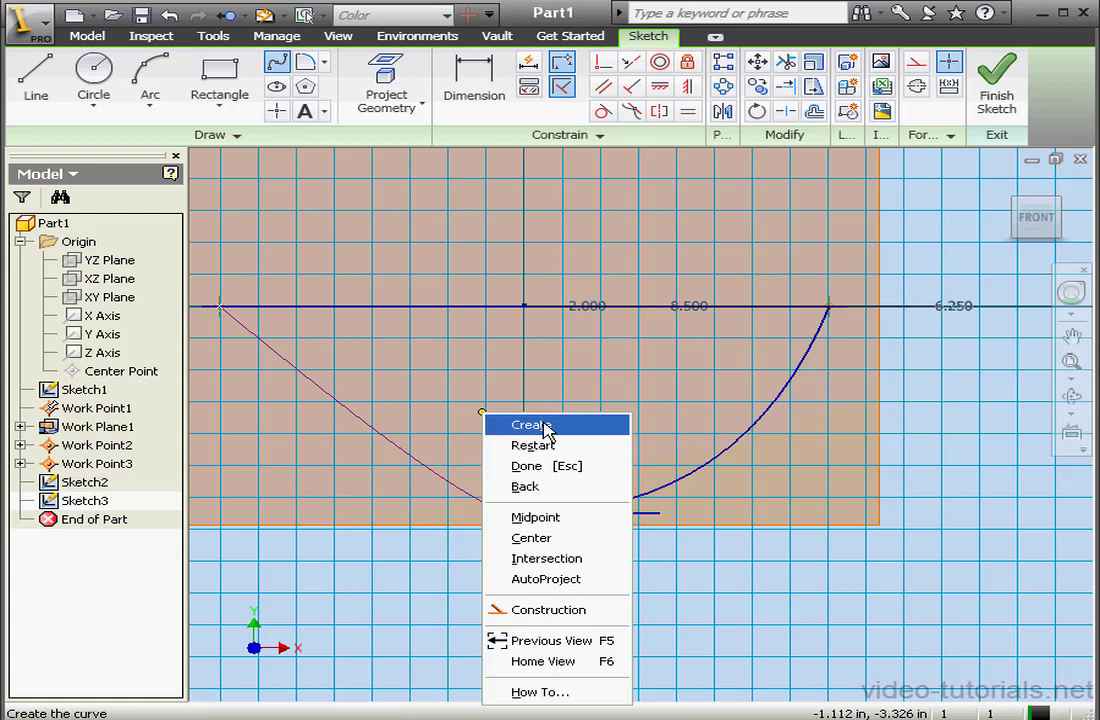
{"action": "left_click", "coordinate": [532, 425]}
Step: Draw a horizontal line about 2.72 in long to the left from the grounded point and apply a Fix constraint to its free end
{"action": "left_click", "coordinate": [36, 82]}
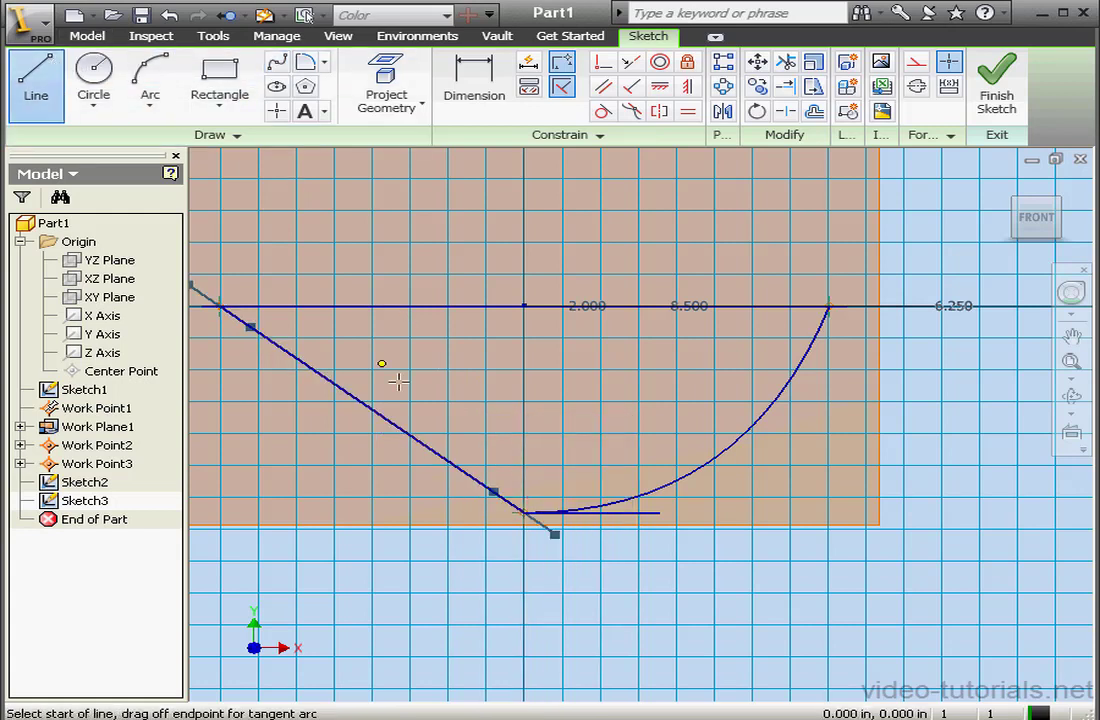
{"action": "left_click", "coordinate": [523, 513]}
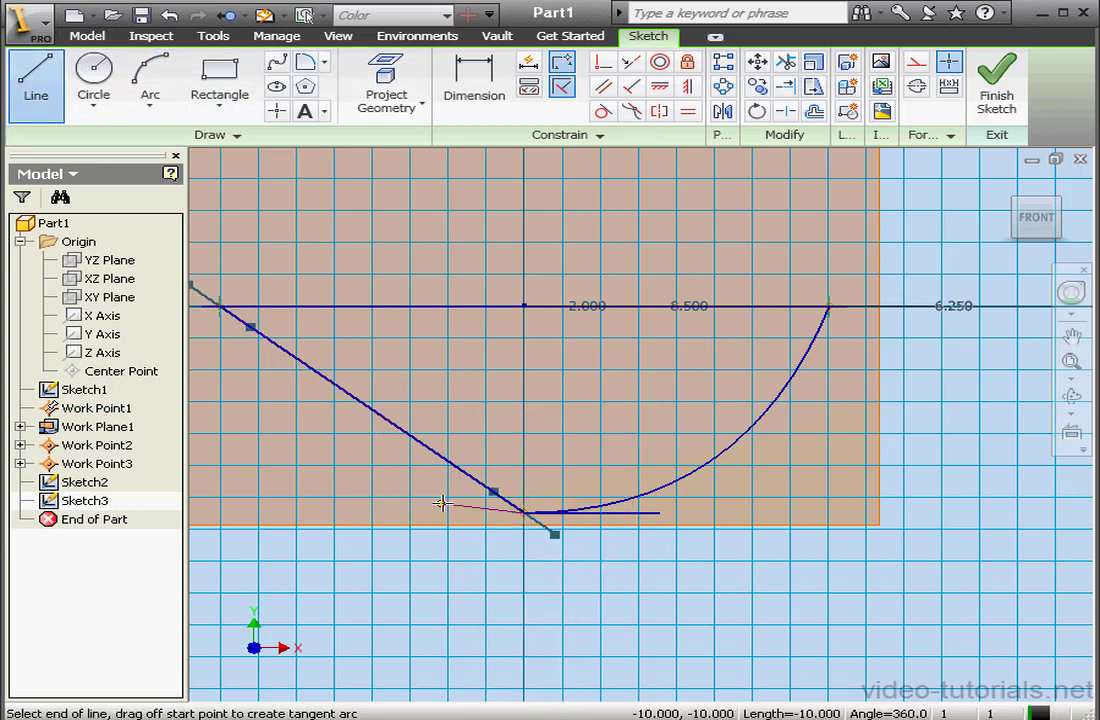
{"action": "left_click", "coordinate": [420, 513]}
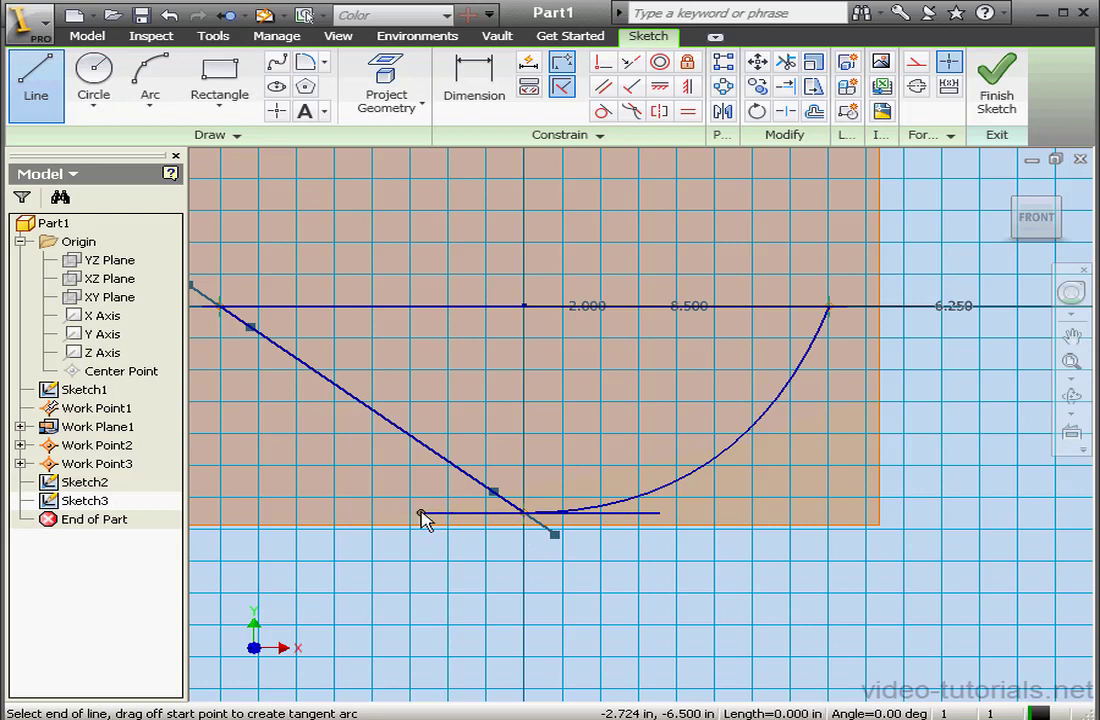
{"action": "right_click", "coordinate": [420, 517]}
{"action": "left_click", "coordinate": [466, 521]}
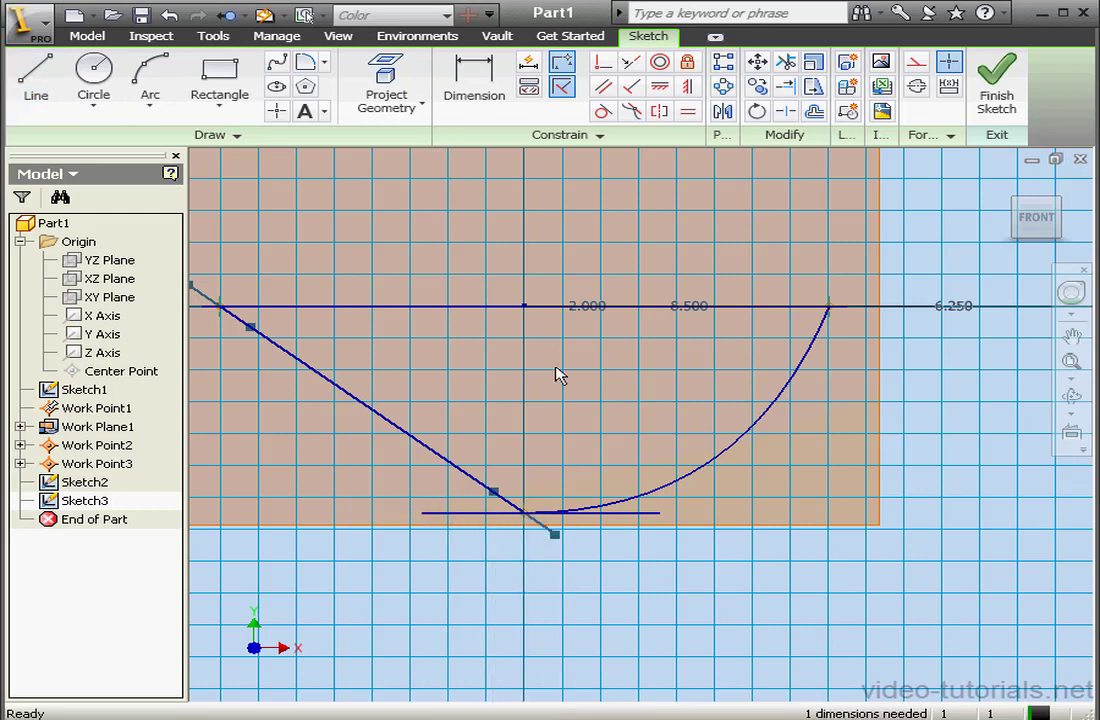
{"action": "left_click", "coordinate": [684, 66]}
{"action": "left_click", "coordinate": [424, 515]}
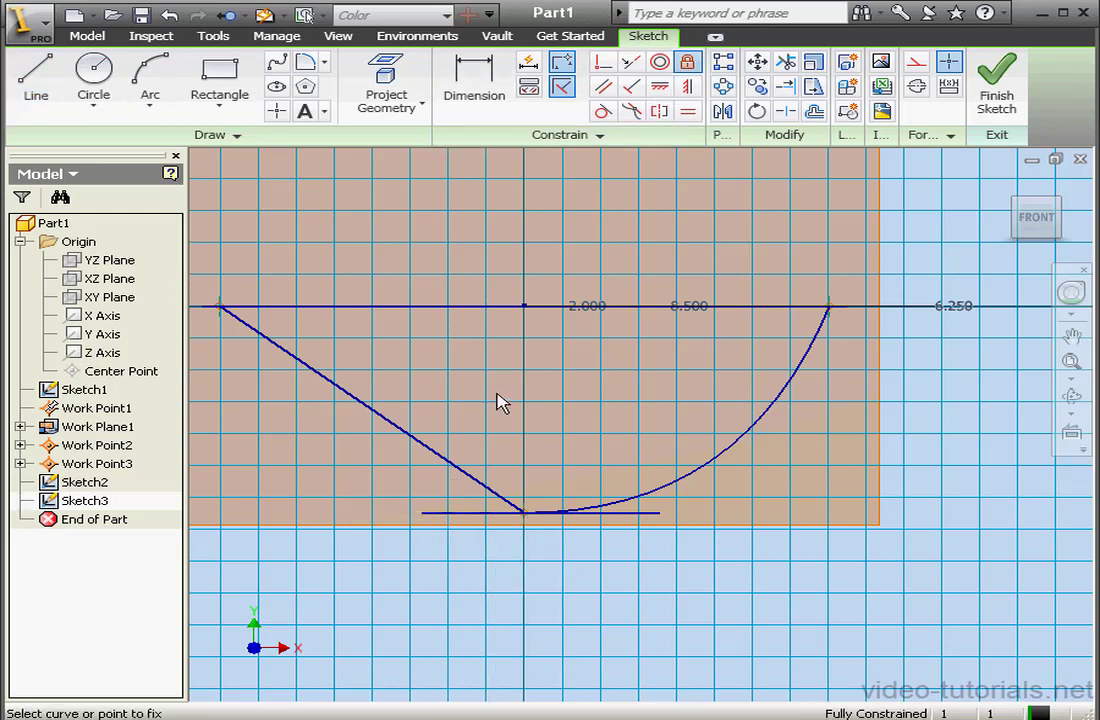
Step: Make the left-hand spline tangent to its horizontal line and finish the sketch
{"action": "left_click", "coordinate": [603, 110]}
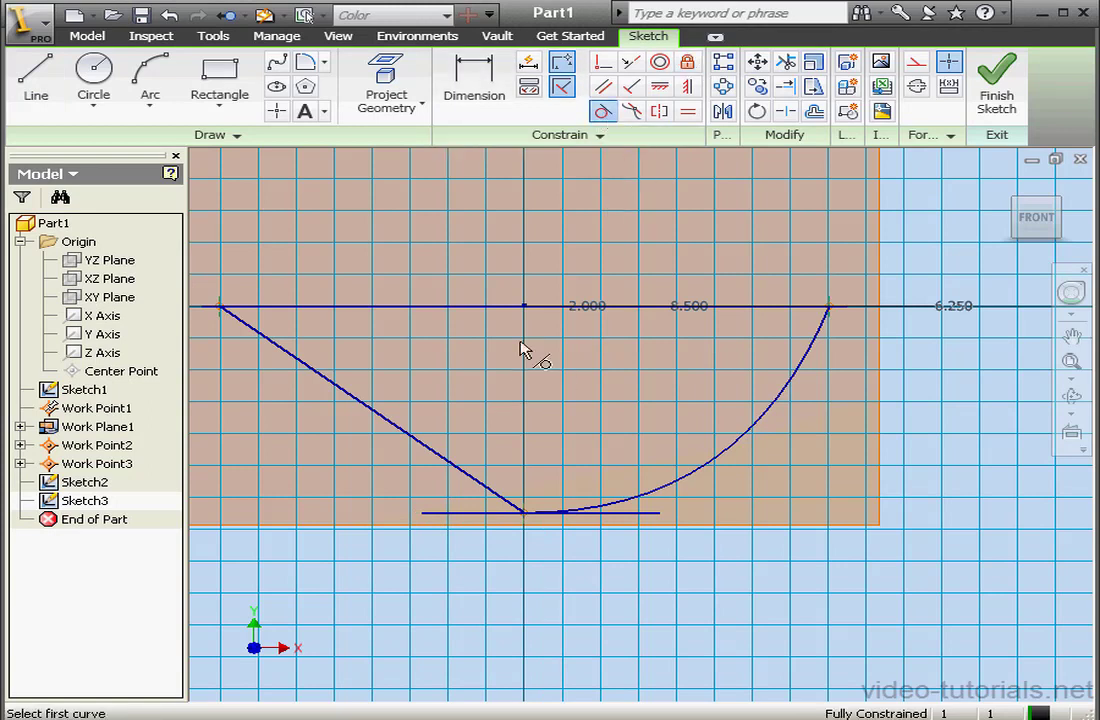
{"action": "left_click", "coordinate": [467, 478]}
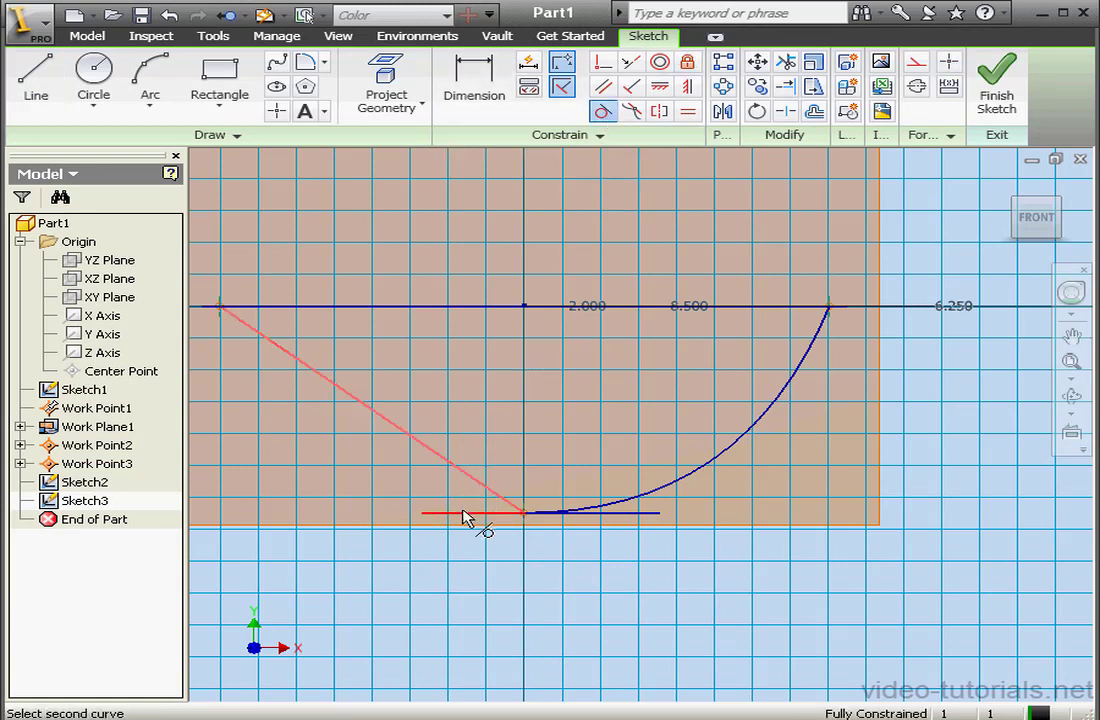
{"action": "left_click", "coordinate": [464, 514]}
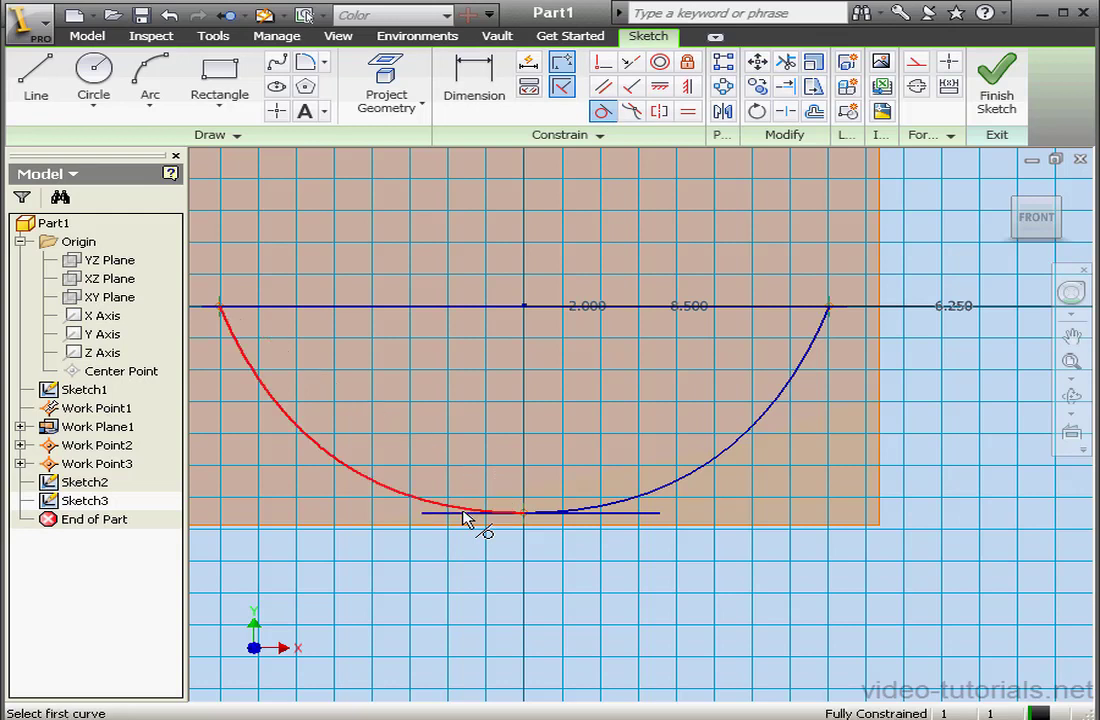
{"action": "left_click", "coordinate": [998, 90]}
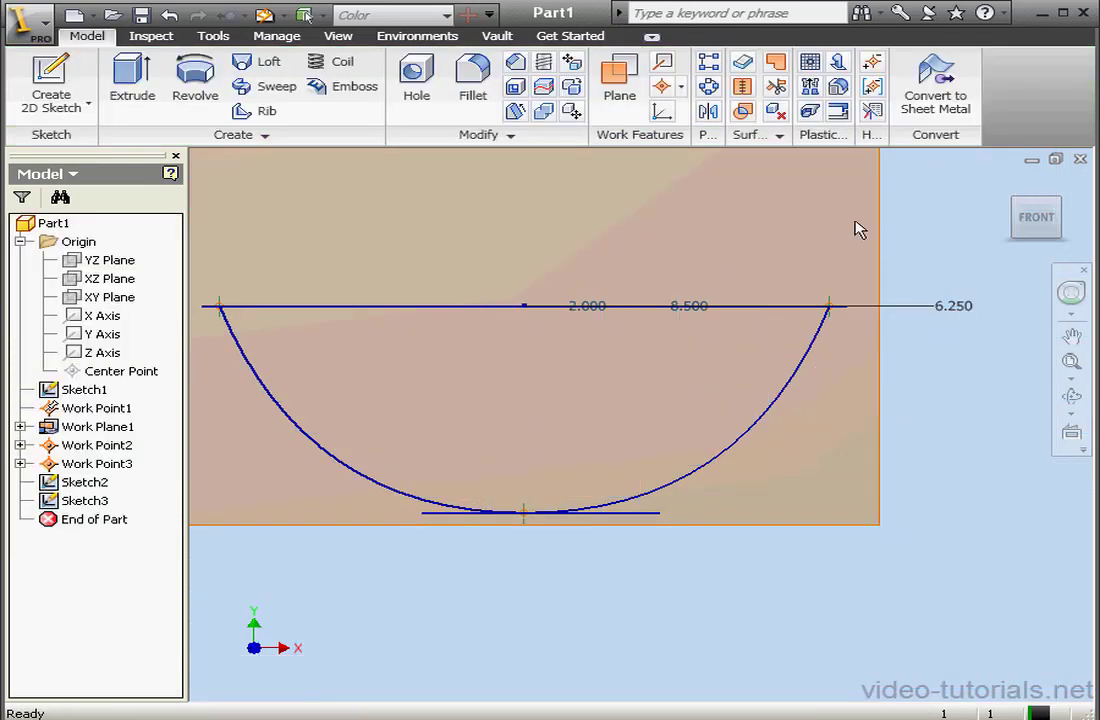
Step: Return to the isometric home view and hide the offset work plane
{"action": "left_click", "coordinate": [1007, 182]}
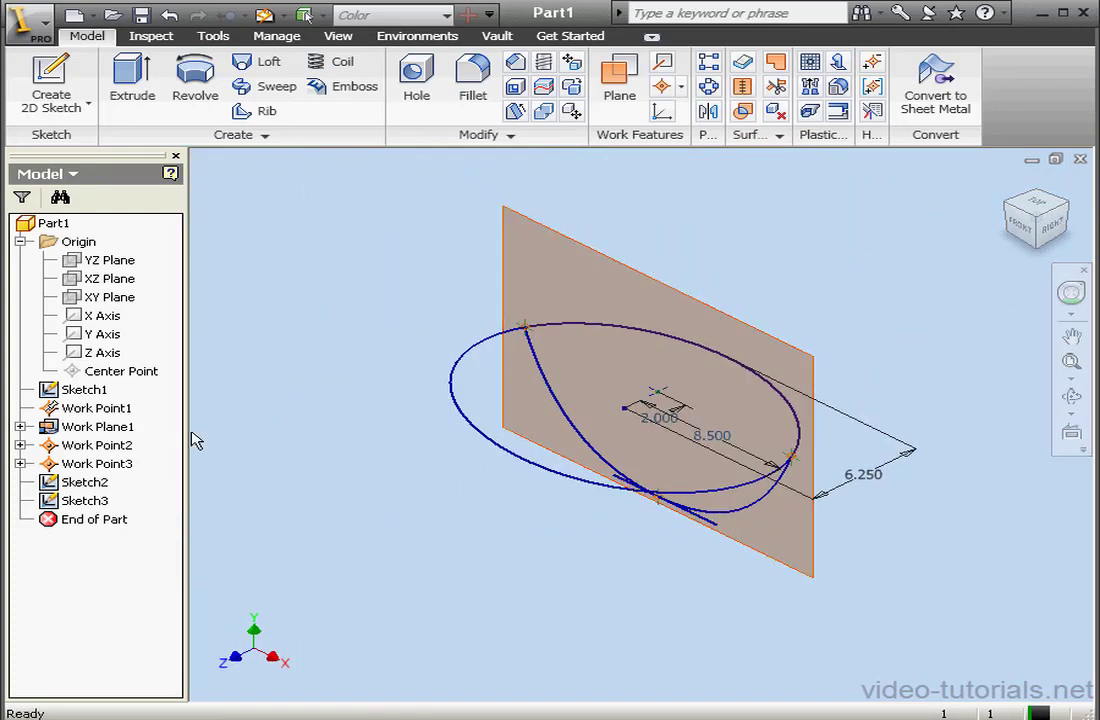
{"action": "right_click", "coordinate": [96, 428]}
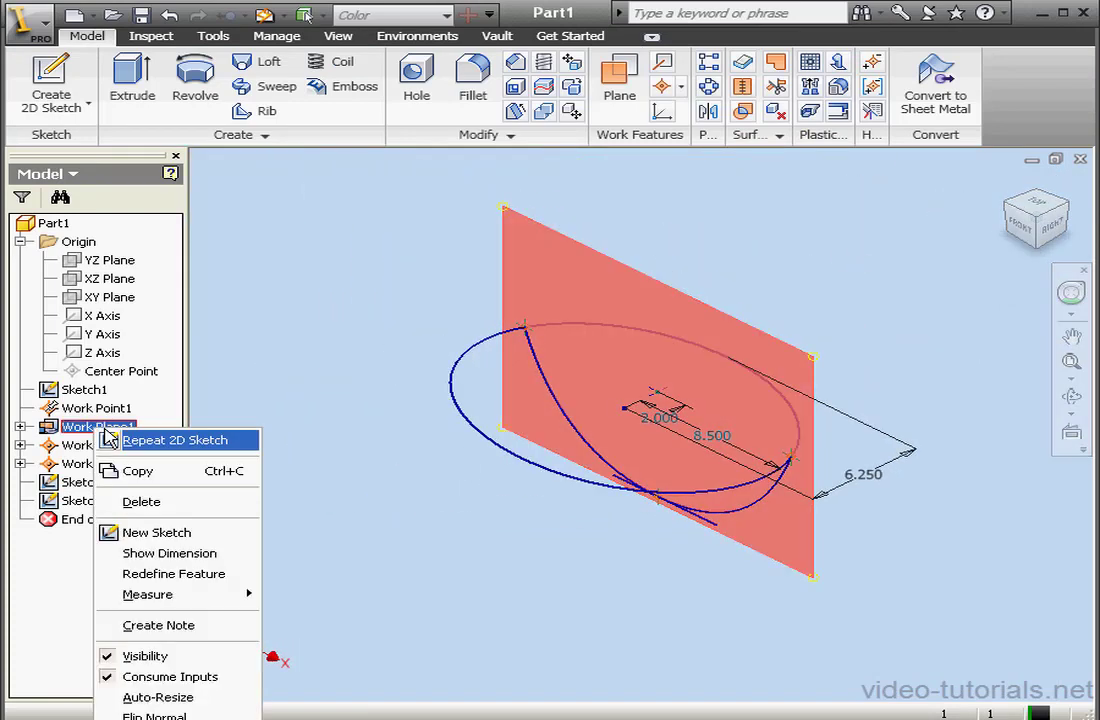
{"action": "left_click", "coordinate": [150, 655]}
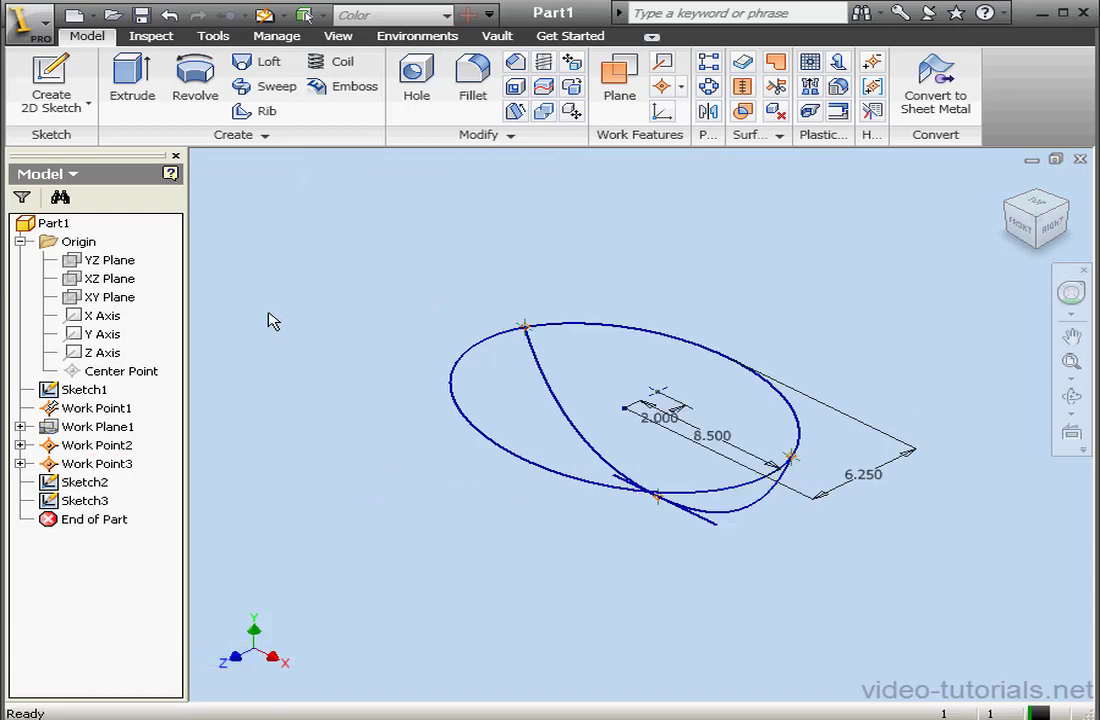
Step: Create two work points where the YZ plane intersects the ellipse, one on its rear side and one on its front side
{"action": "left_click", "coordinate": [662, 86]}
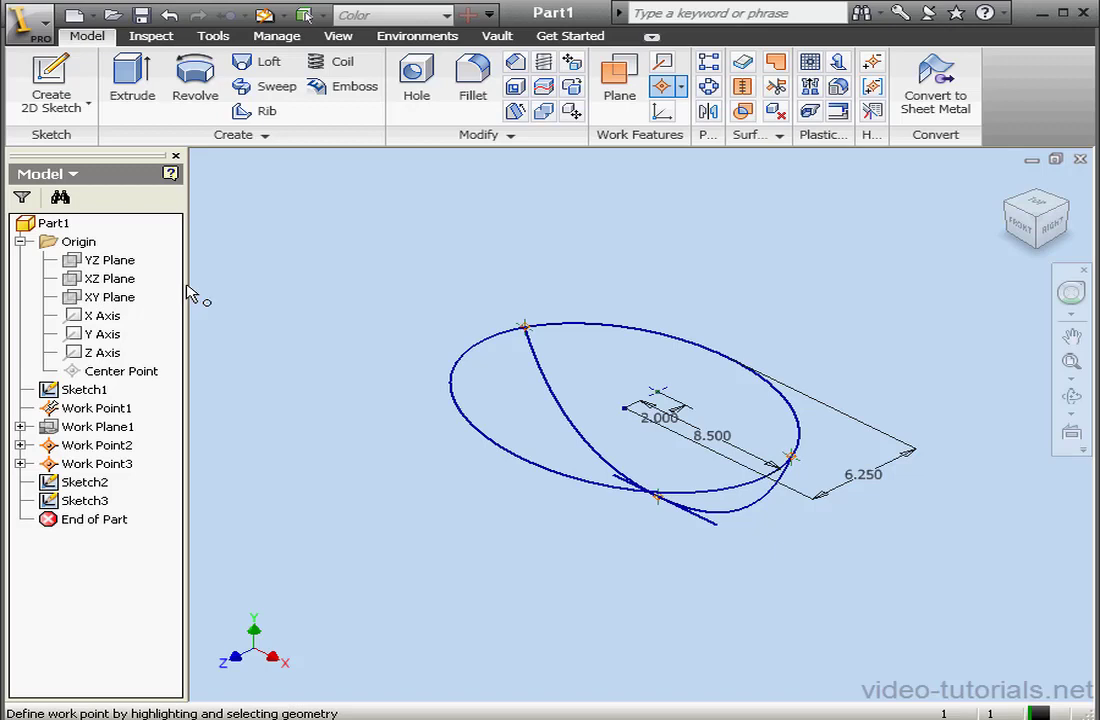
{"action": "left_click", "coordinate": [110, 261]}
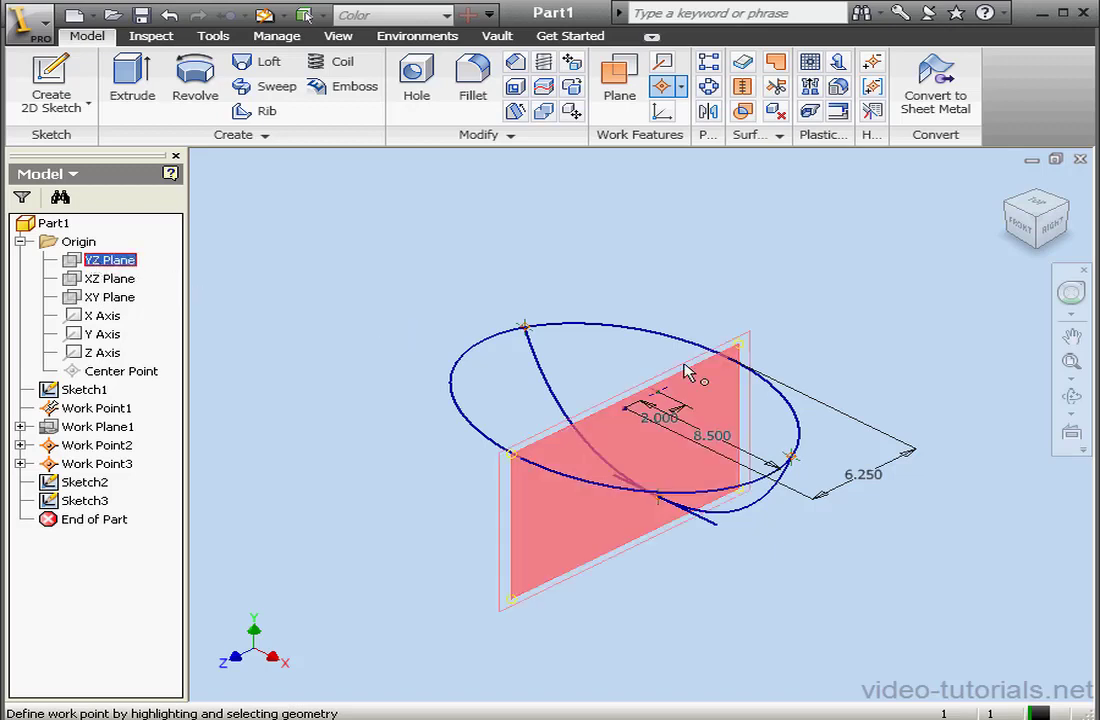
{"action": "left_click", "coordinate": [762, 380]}
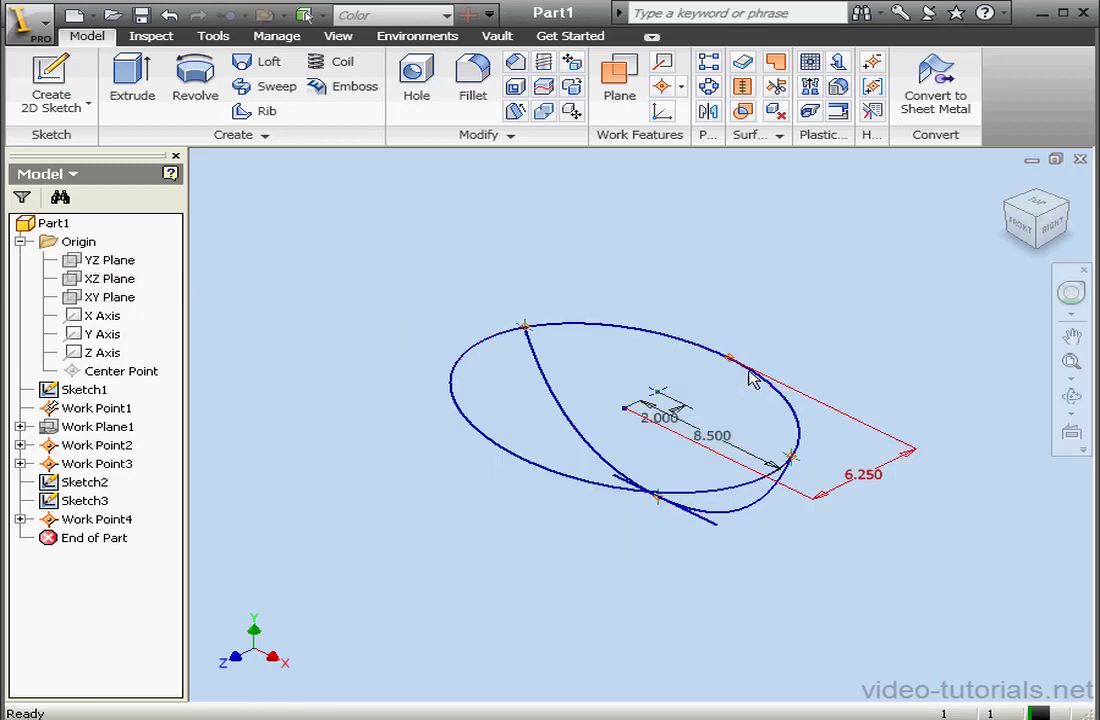
{"action": "left_click", "coordinate": [663, 88]}
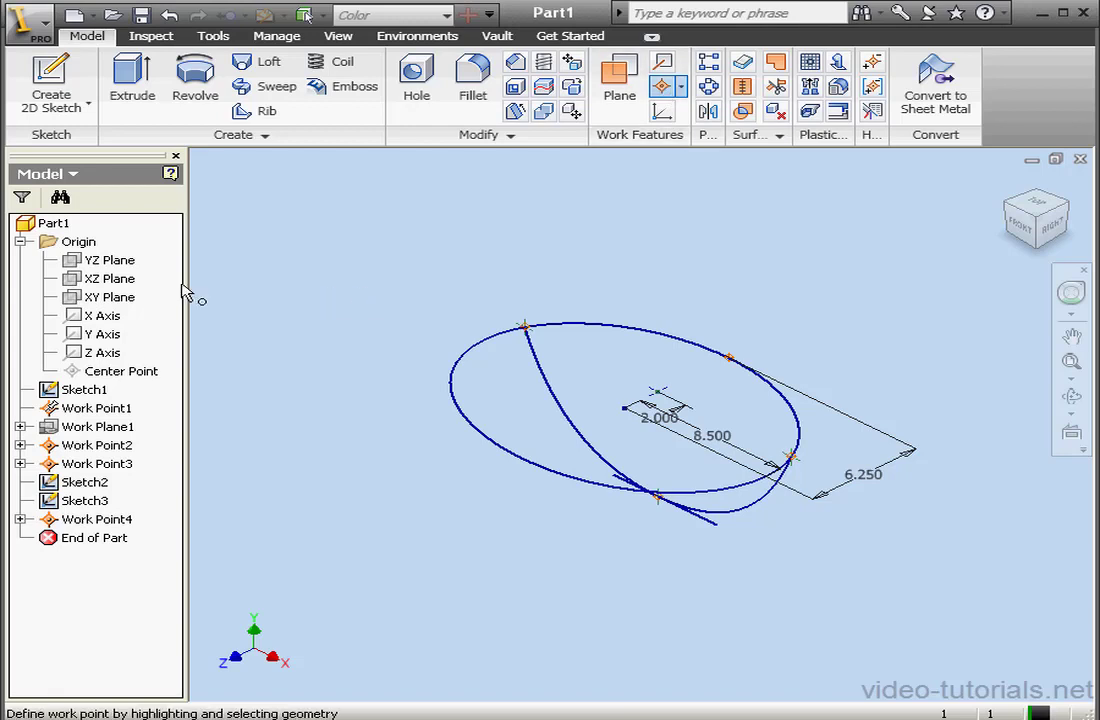
{"action": "left_click", "coordinate": [110, 259]}
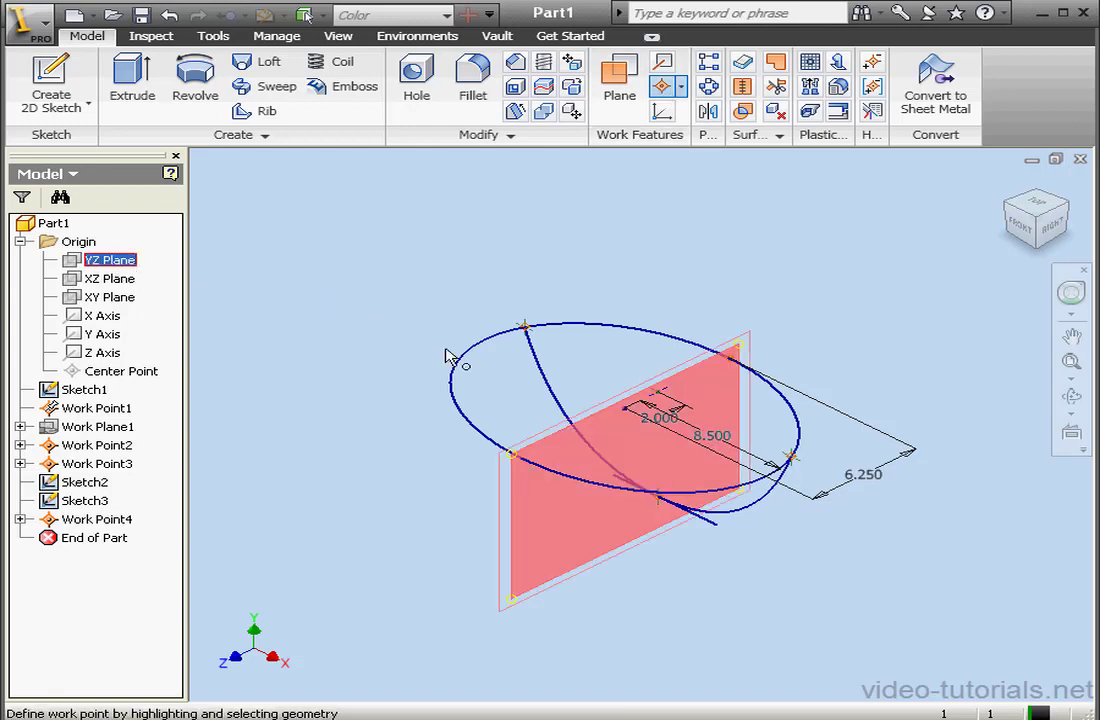
{"action": "left_click", "coordinate": [525, 465]}
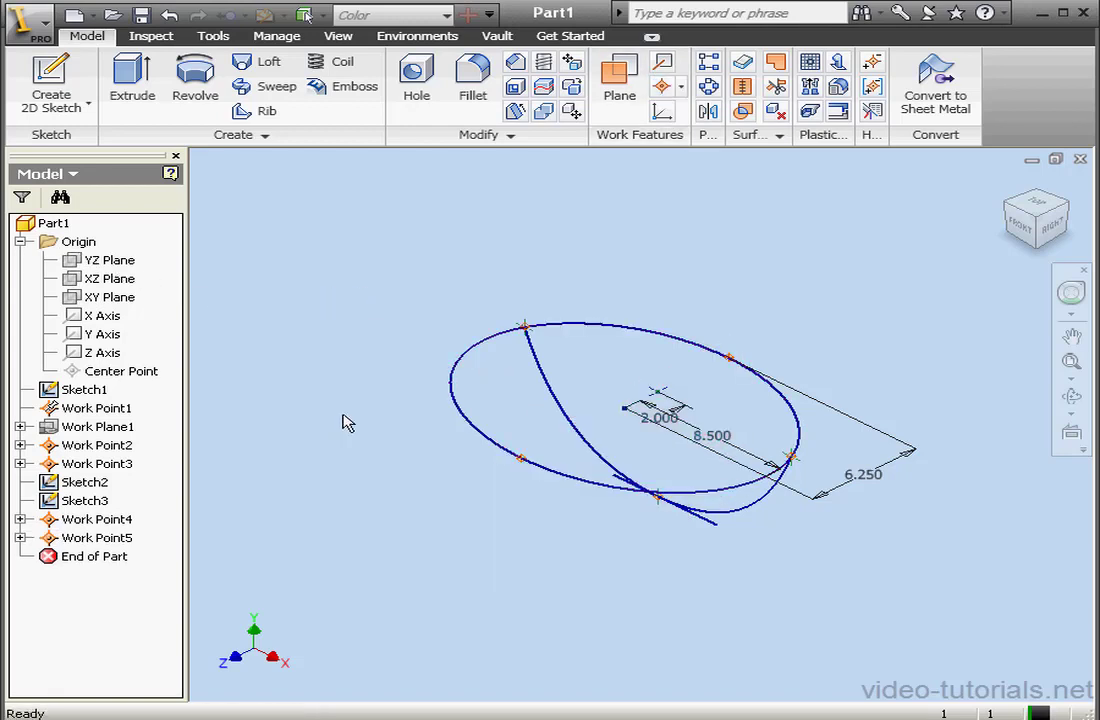
Step: Start a 2D sketch on the YZ plane, view it from the right, and project the rear ellipse work point and the grounded point
{"action": "left_click", "coordinate": [52, 100]}
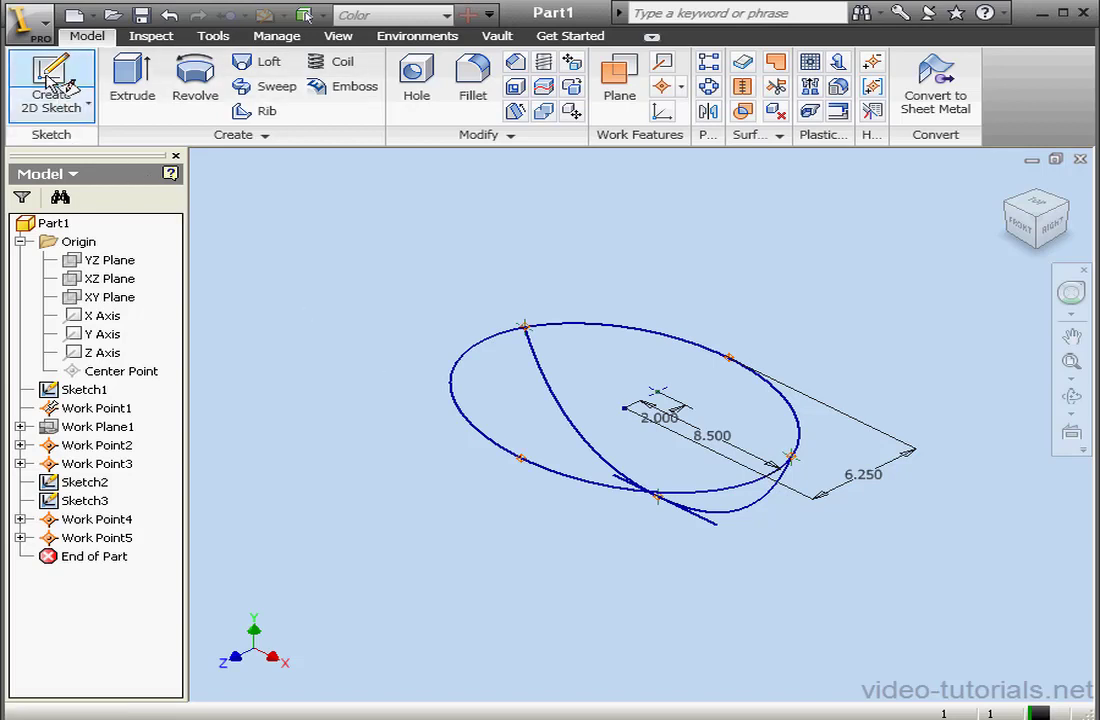
{"action": "left_click", "coordinate": [124, 267]}
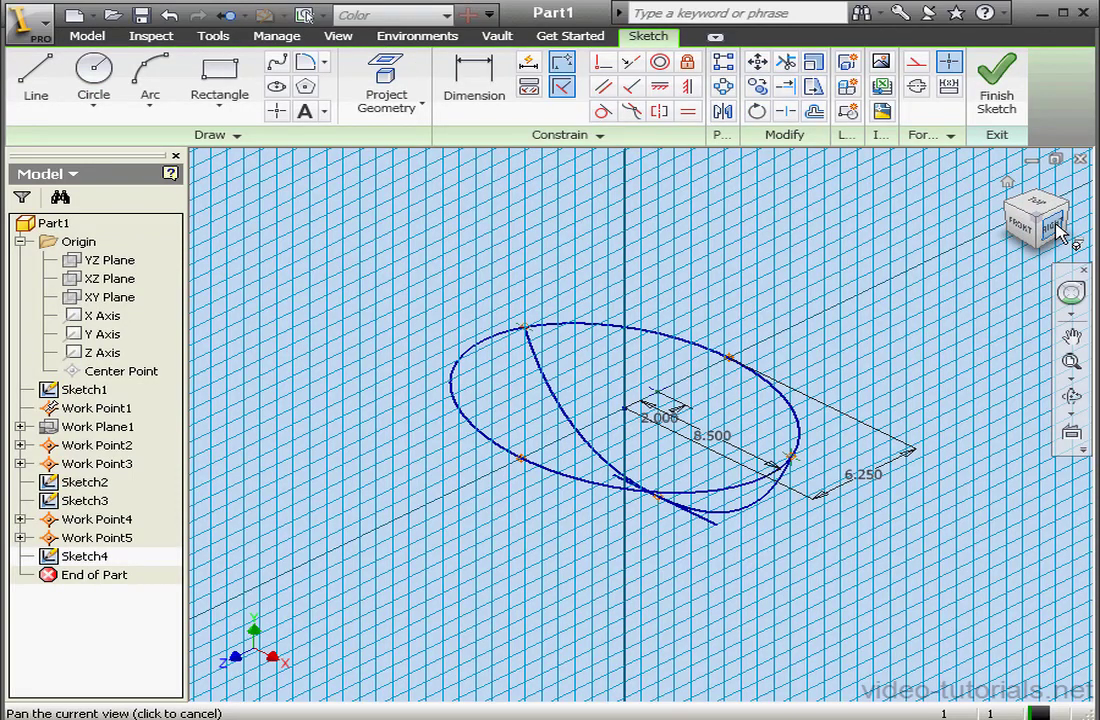
{"action": "left_click", "coordinate": [1058, 230]}
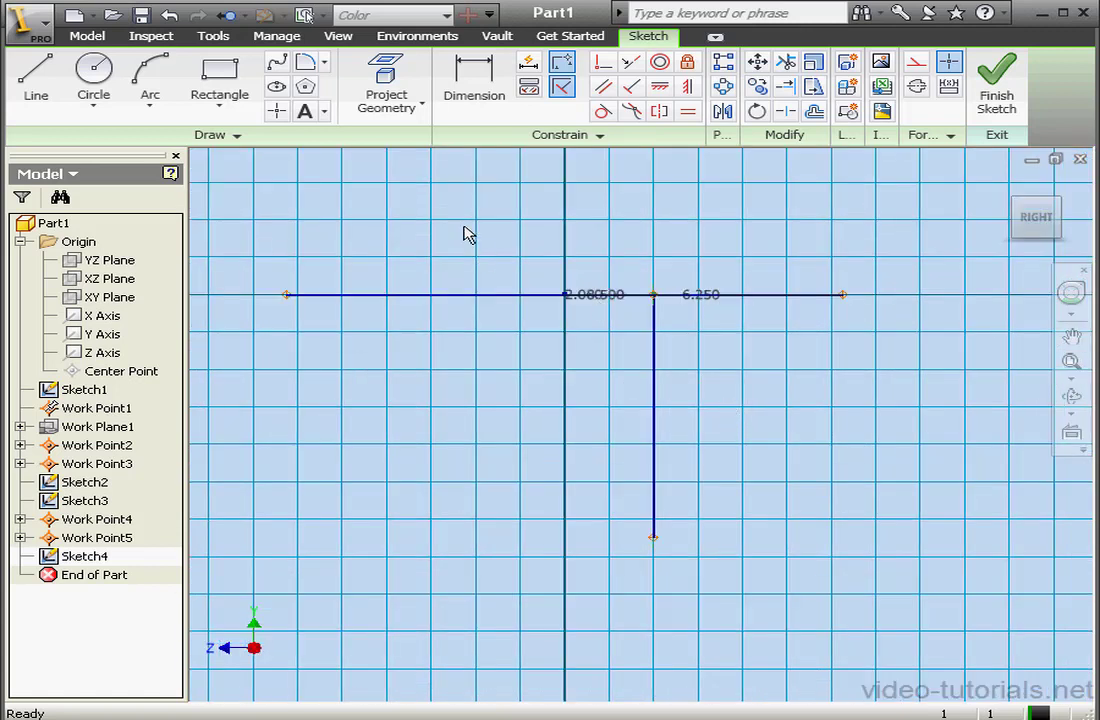
{"action": "left_click", "coordinate": [386, 80]}
{"action": "left_click", "coordinate": [845, 296]}
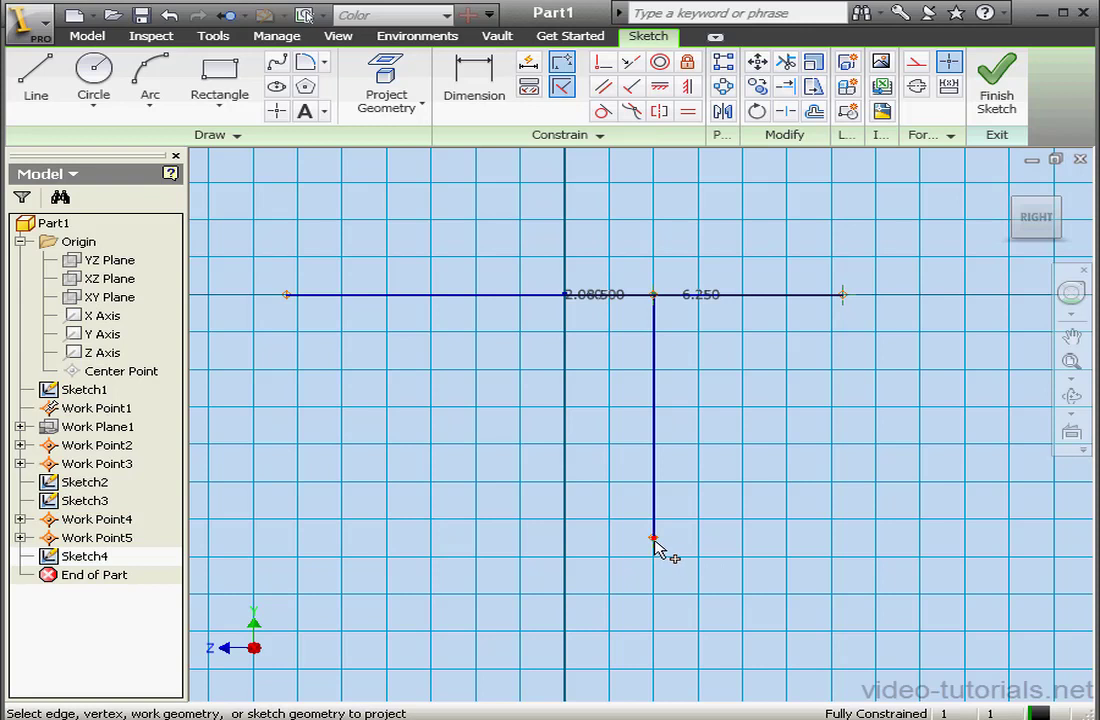
Step: Draw a two-point spline from the projected rear ellipse work point to the grounded point in the YZ plane sketch
{"action": "left_click", "coordinate": [276, 62]}
{"action": "left_click", "coordinate": [843, 295]}
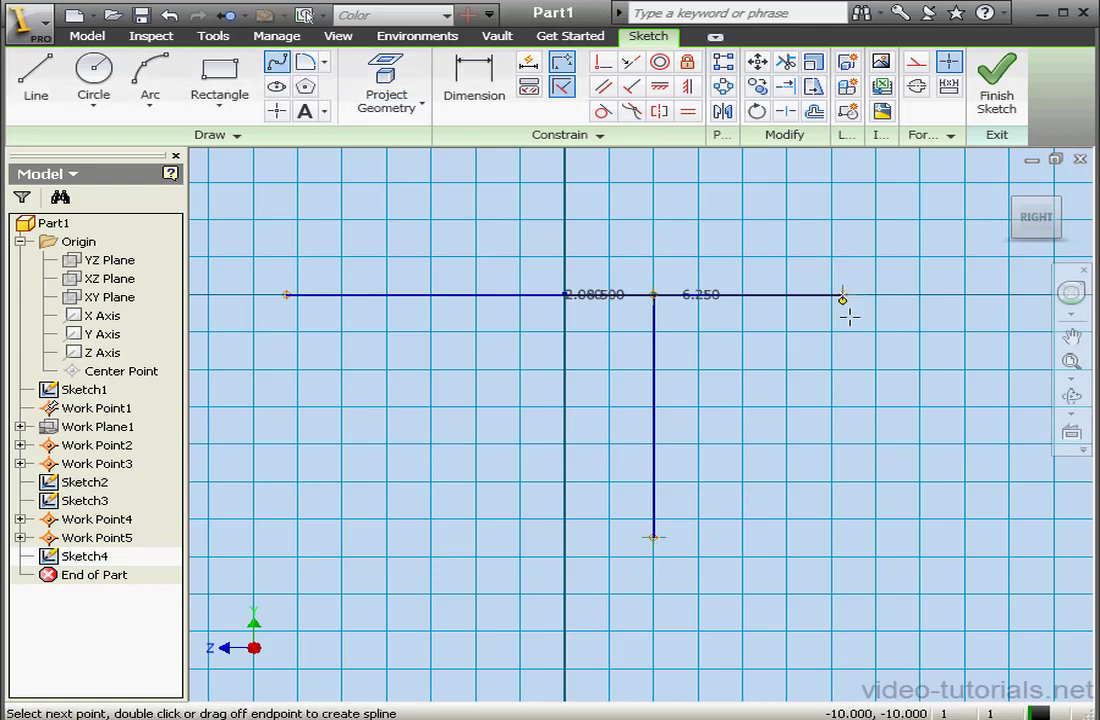
{"action": "left_click", "coordinate": [653, 537]}
{"action": "right_click", "coordinate": [711, 531]}
{"action": "left_click", "coordinate": [770, 544]}
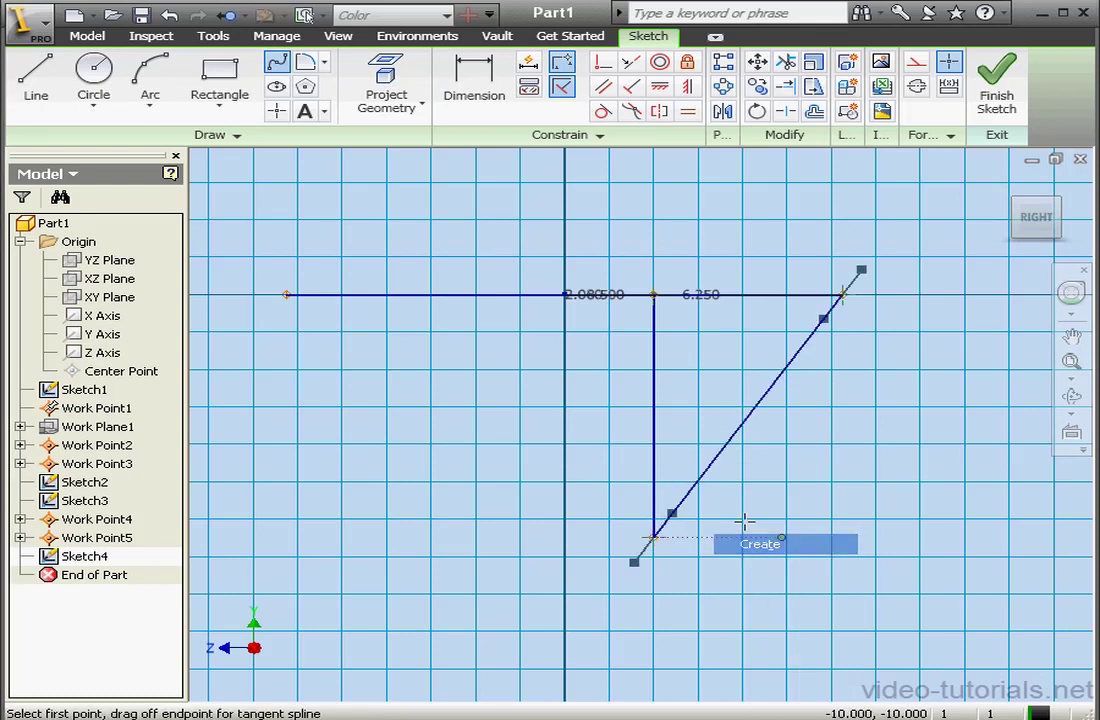
Step: Draw a horizontal line about 2.44 in long to the right from the grounded point and apply a Fix constraint to its free end
{"action": "left_click", "coordinate": [40, 100]}
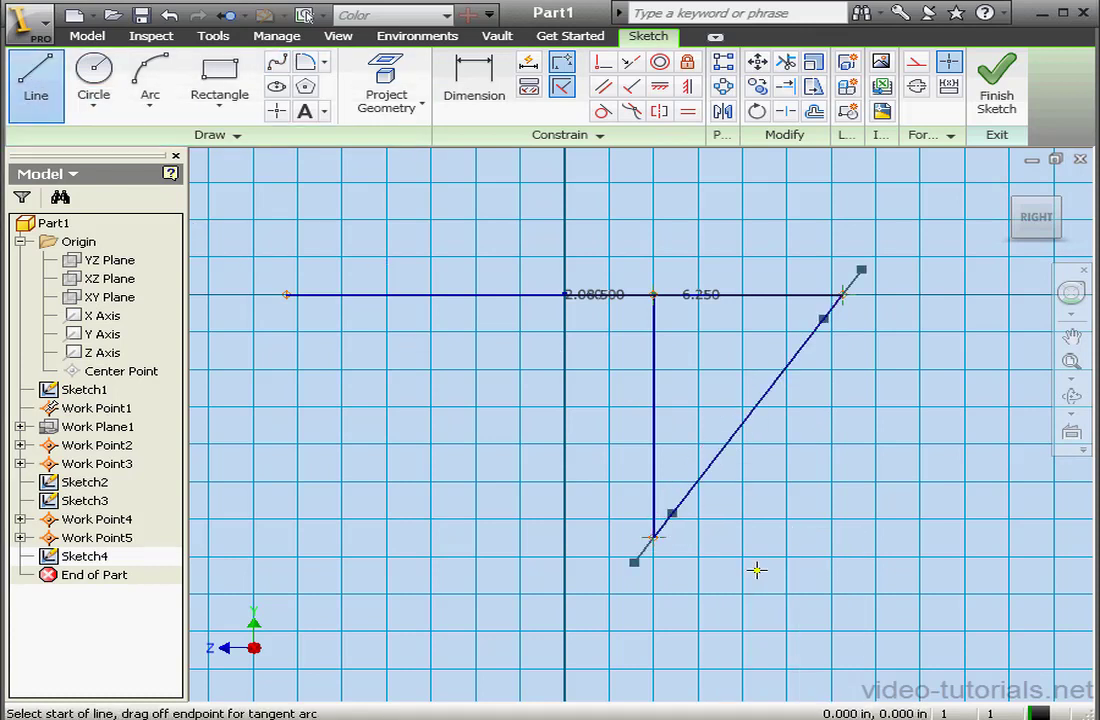
{"action": "left_click", "coordinate": [653, 537]}
{"action": "left_click", "coordinate": [762, 538]}
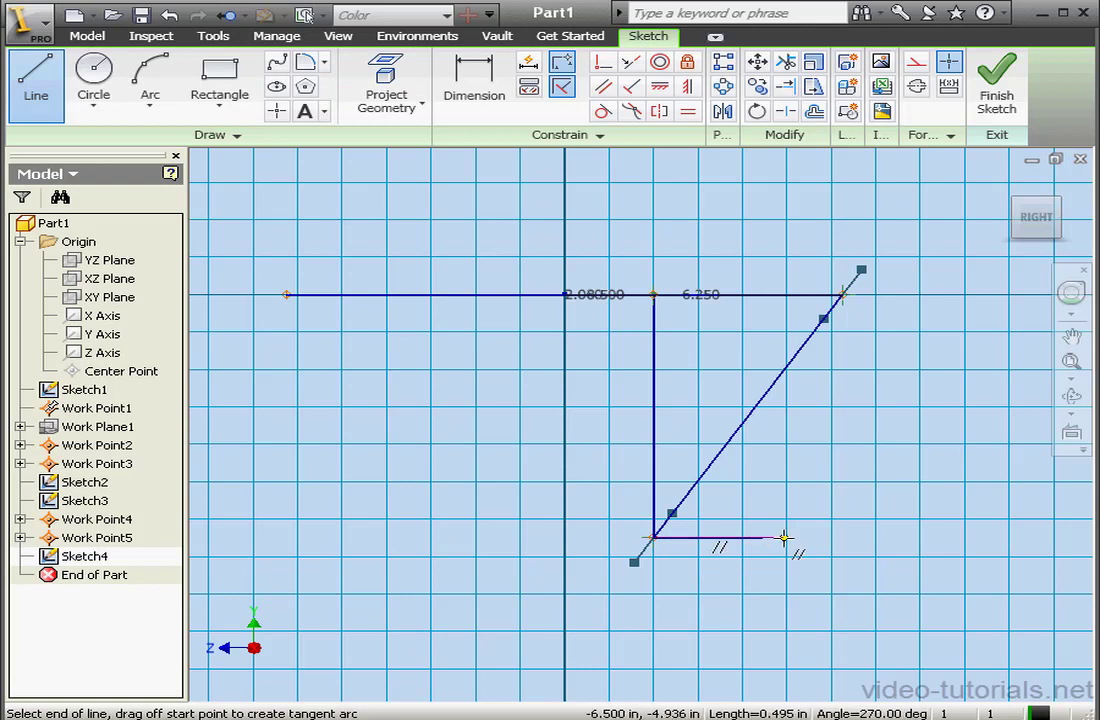
{"action": "right_click", "coordinate": [786, 535]}
{"action": "left_click", "coordinate": [864, 550]}
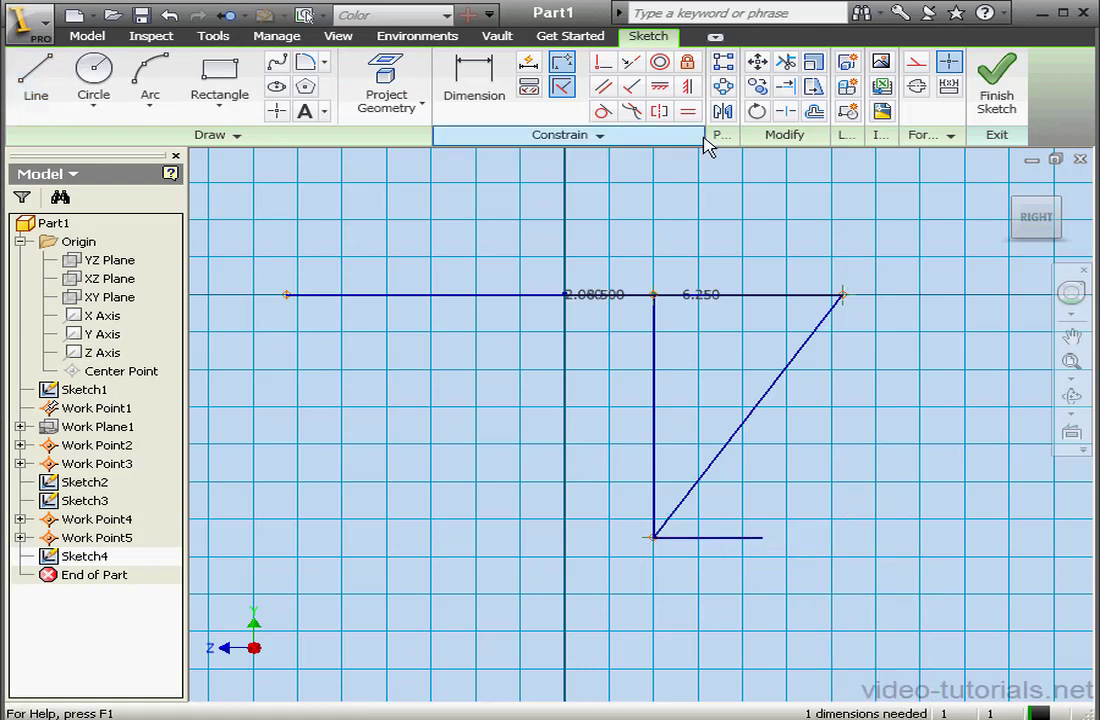
{"action": "left_click", "coordinate": [687, 62]}
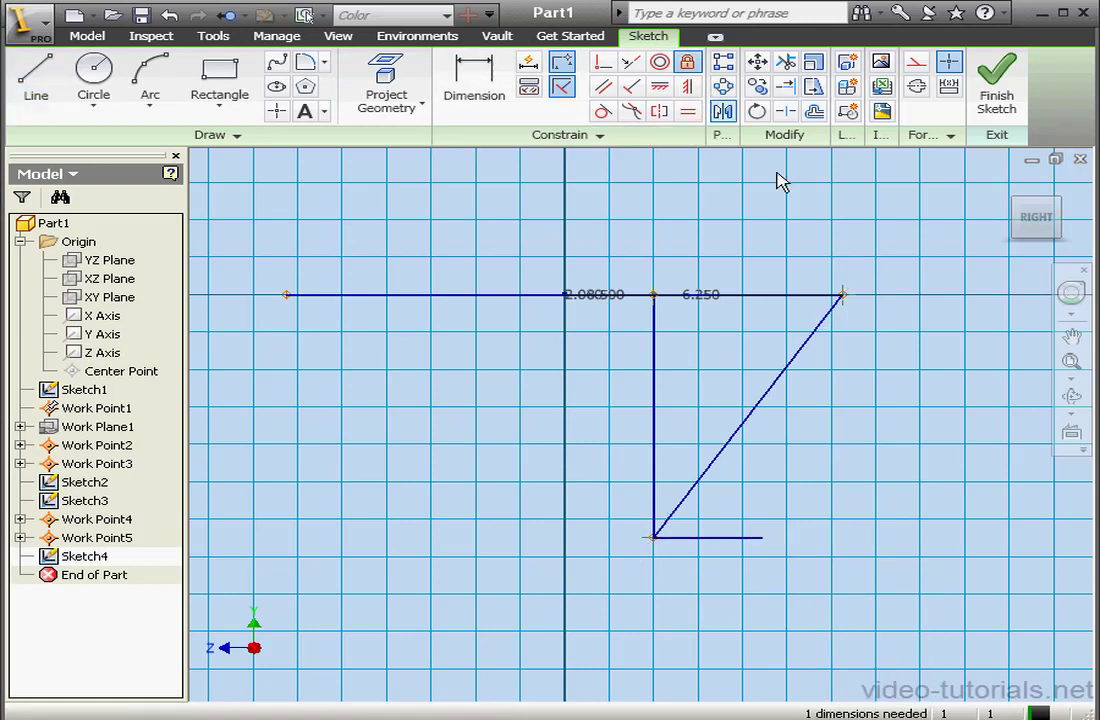
{"action": "left_click", "coordinate": [764, 538]}
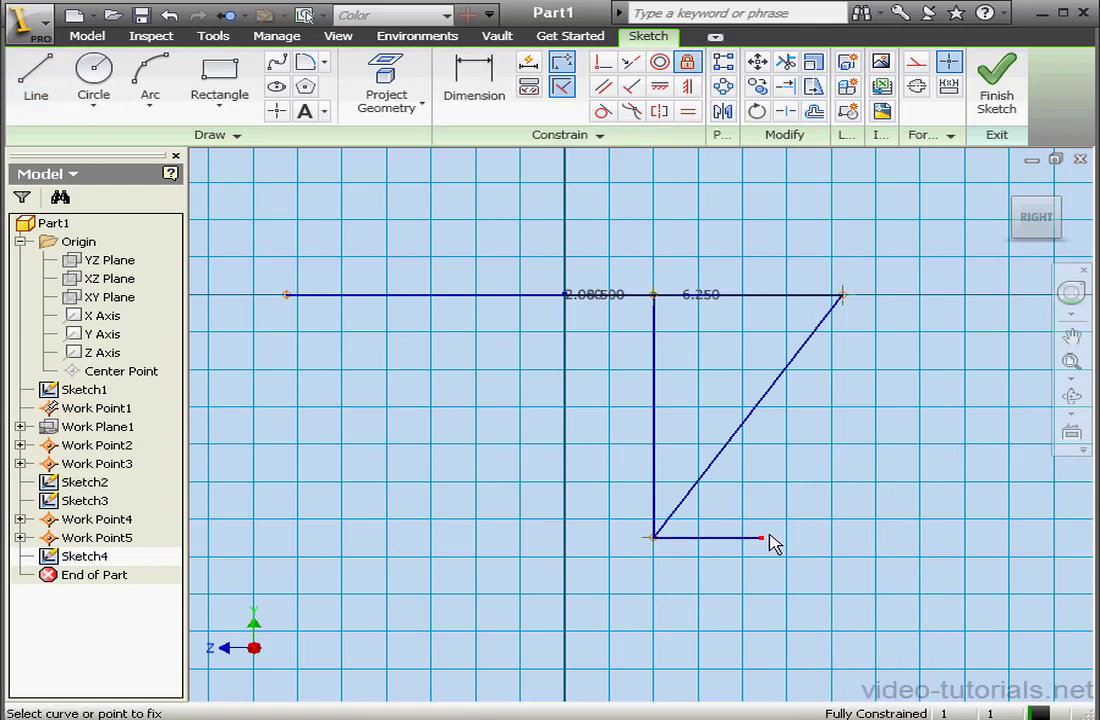
Step: Make the rear spline tangent to the short horizontal line at the grounded point and finish the sketch
{"action": "left_click", "coordinate": [602, 110]}
{"action": "left_click", "coordinate": [709, 469]}
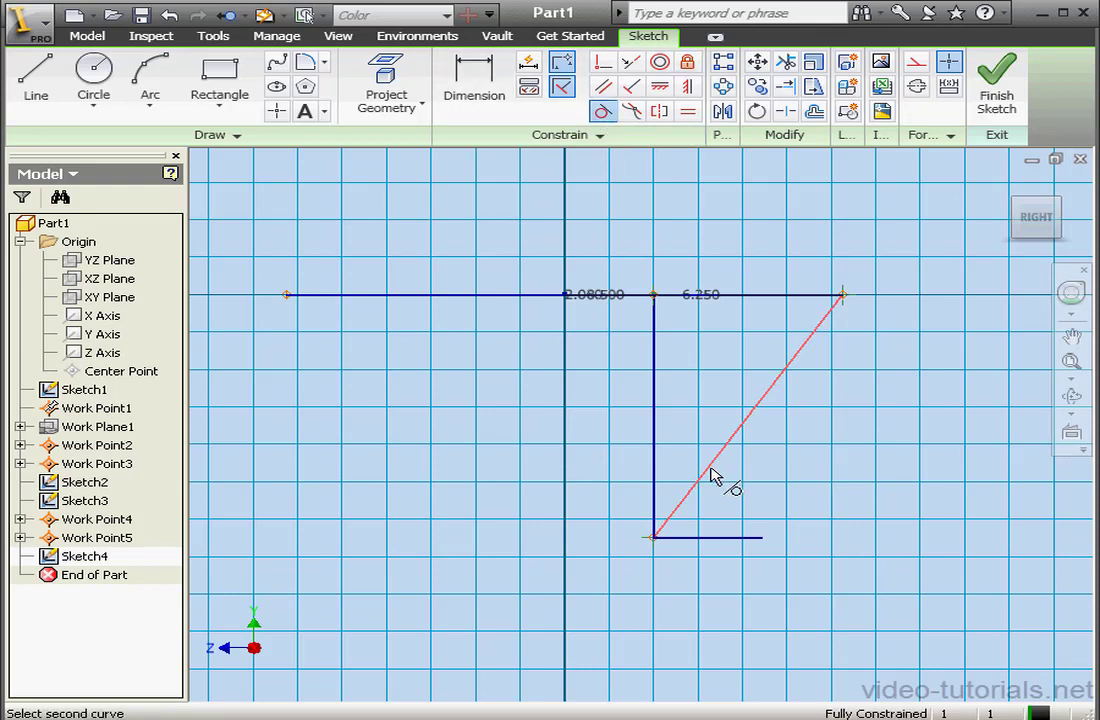
{"action": "left_click", "coordinate": [740, 538]}
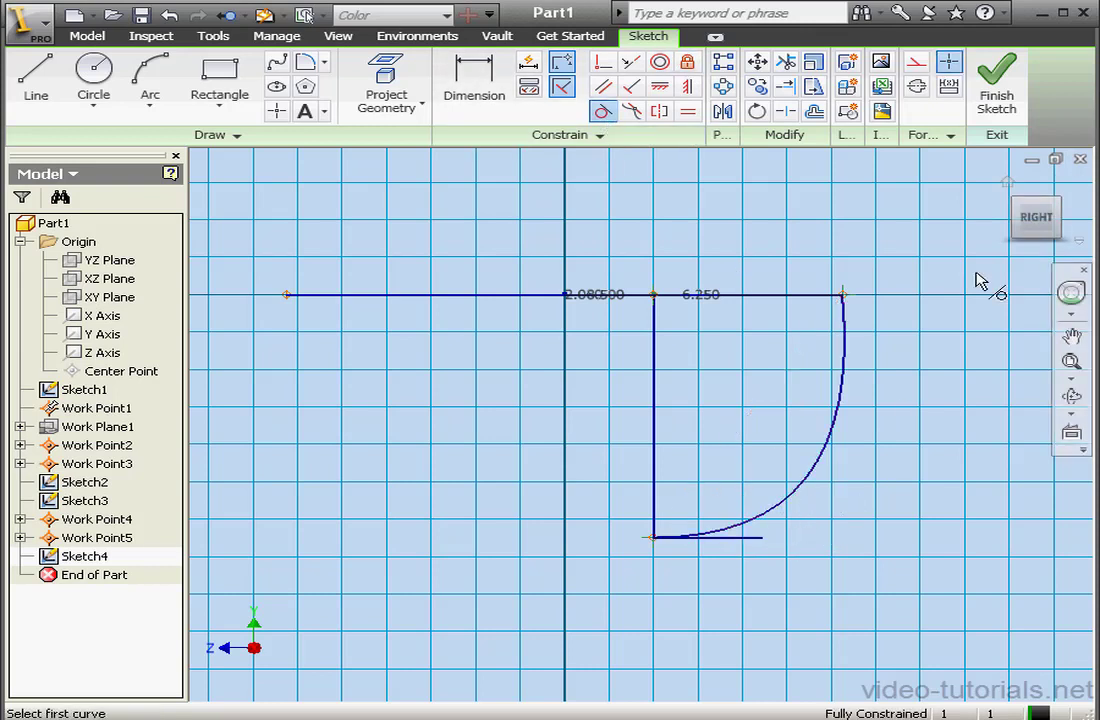
{"action": "left_click", "coordinate": [995, 98]}
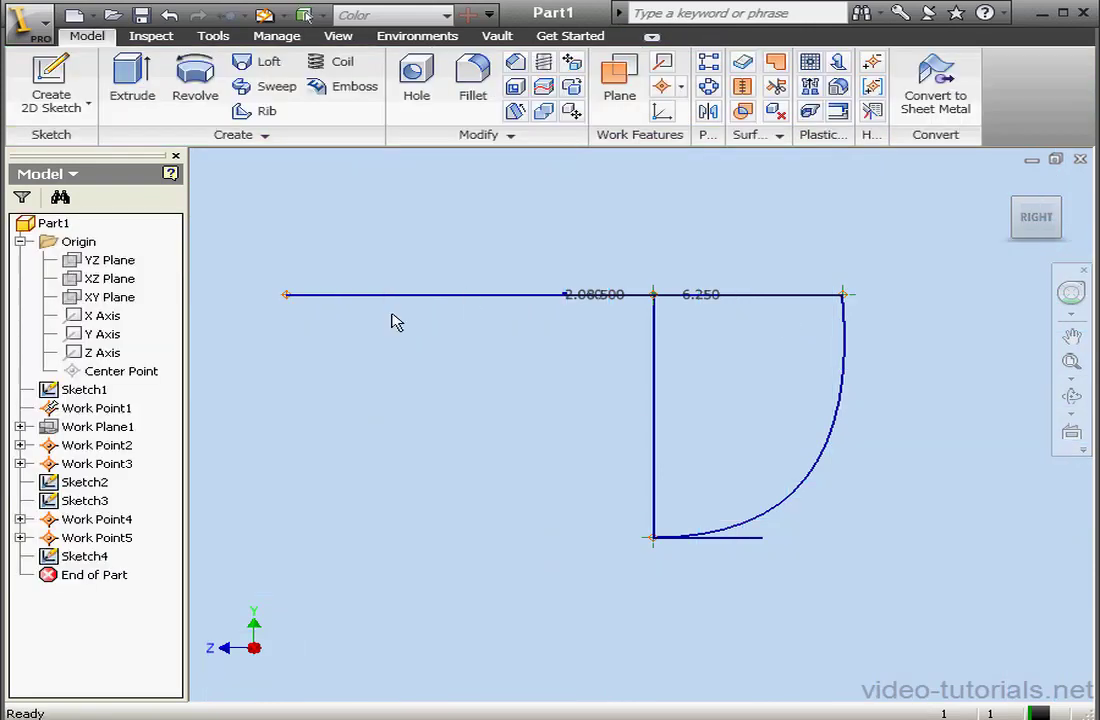
Step: Start another 2D sketch on the YZ plane and project the front ellipse work point and the grounded point
{"action": "left_click", "coordinate": [54, 92]}
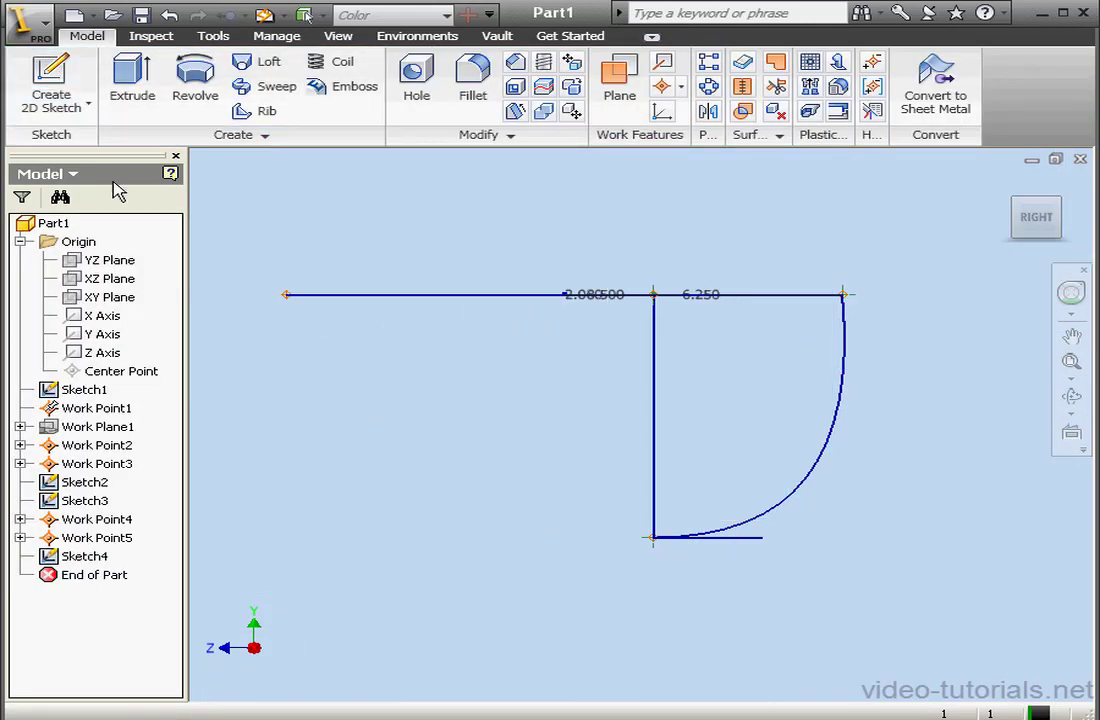
{"action": "left_click", "coordinate": [112, 261]}
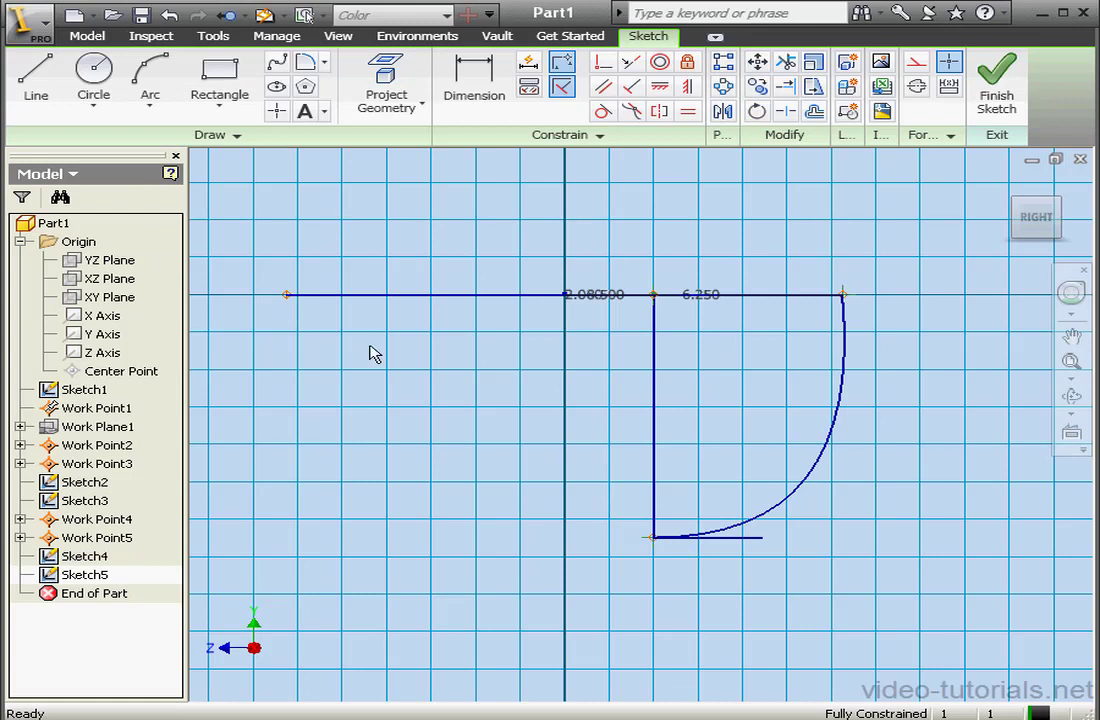
{"action": "left_click", "coordinate": [386, 80]}
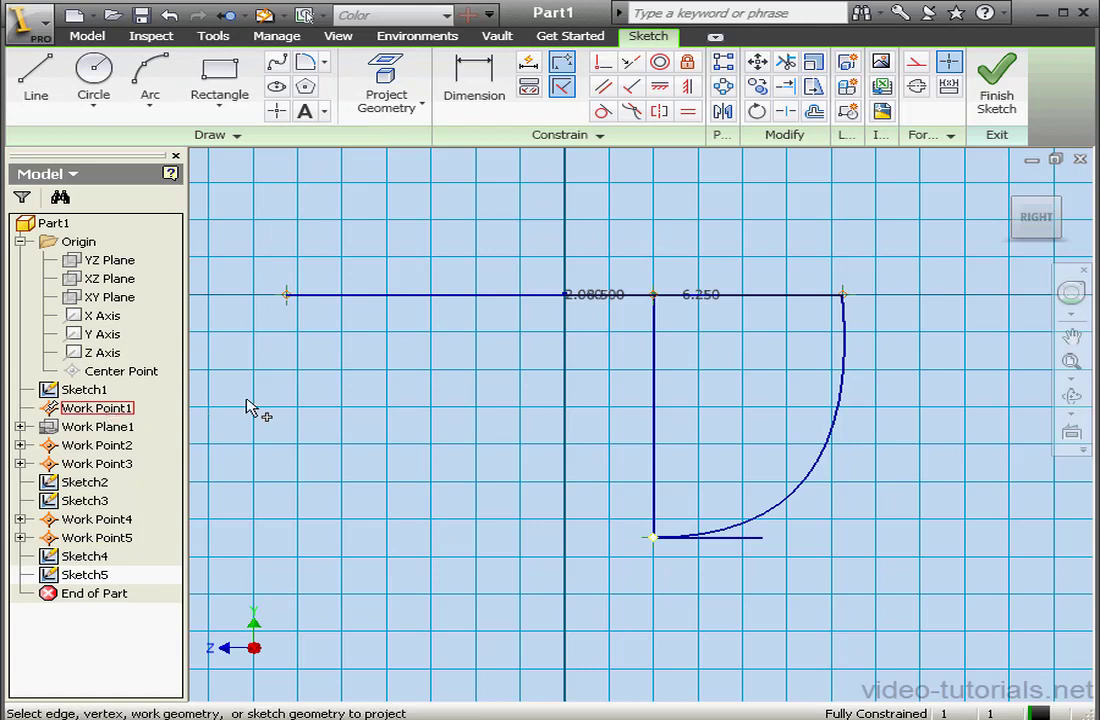
{"action": "key", "text": "Escape"}
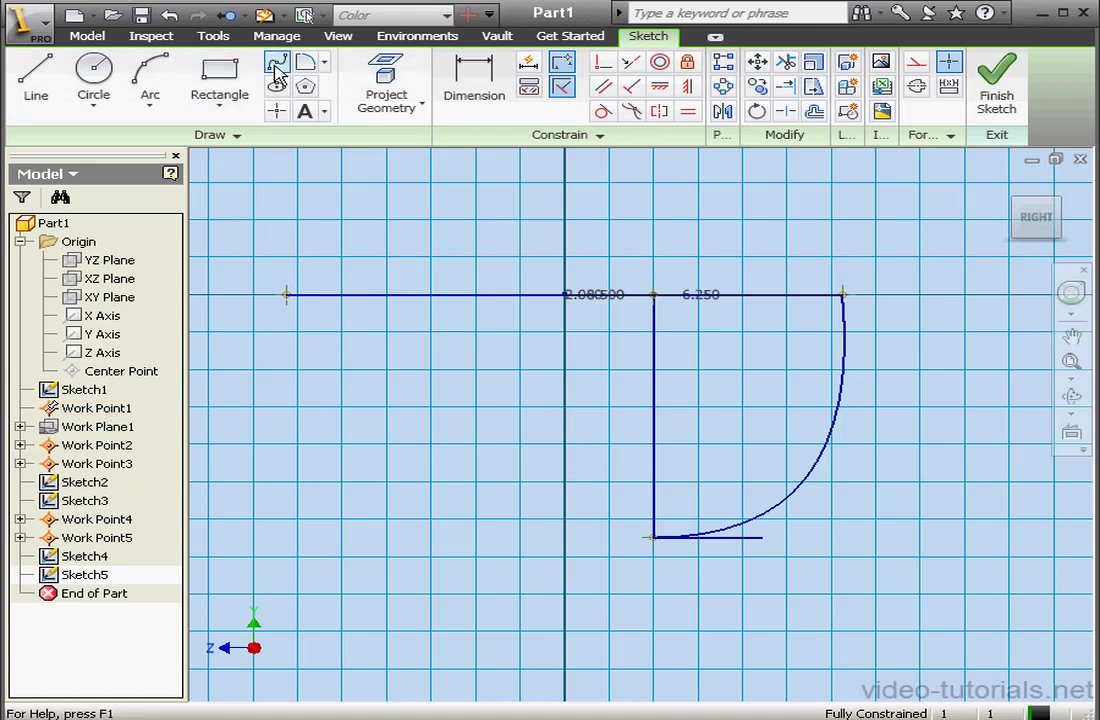
Step: Draw a two-point spline from the projected front ellipse work point to the grounded point
{"action": "left_click", "coordinate": [277, 62]}
{"action": "left_click", "coordinate": [287, 296]}
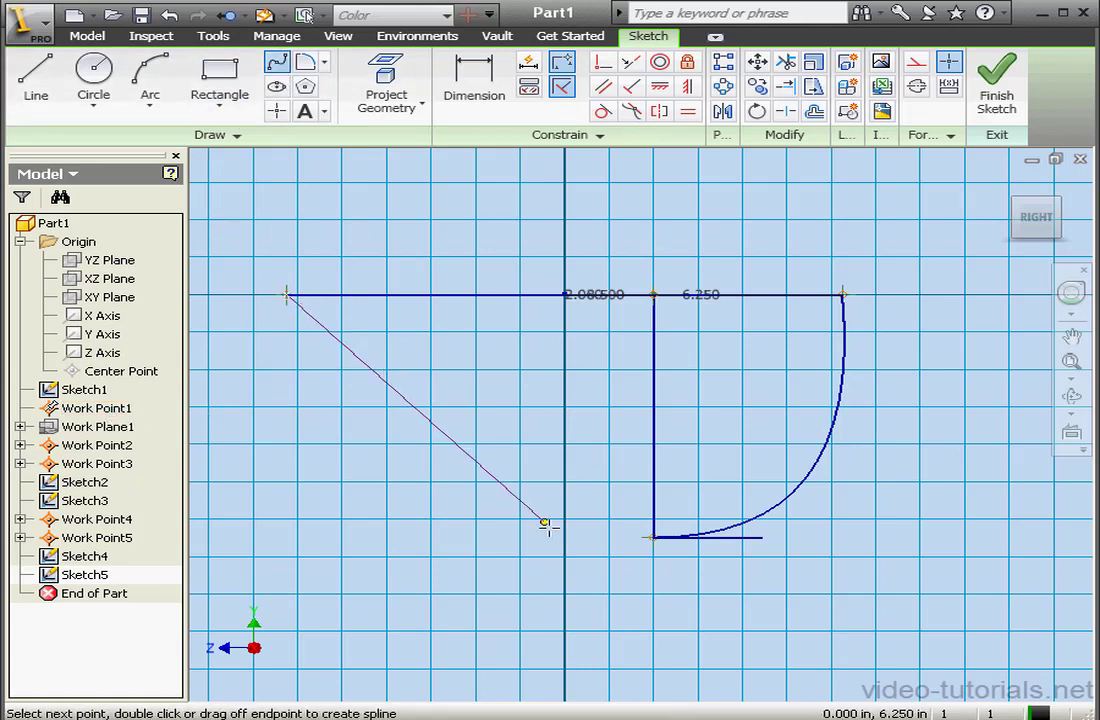
{"action": "left_click", "coordinate": [653, 538]}
{"action": "right_click", "coordinate": [582, 537]}
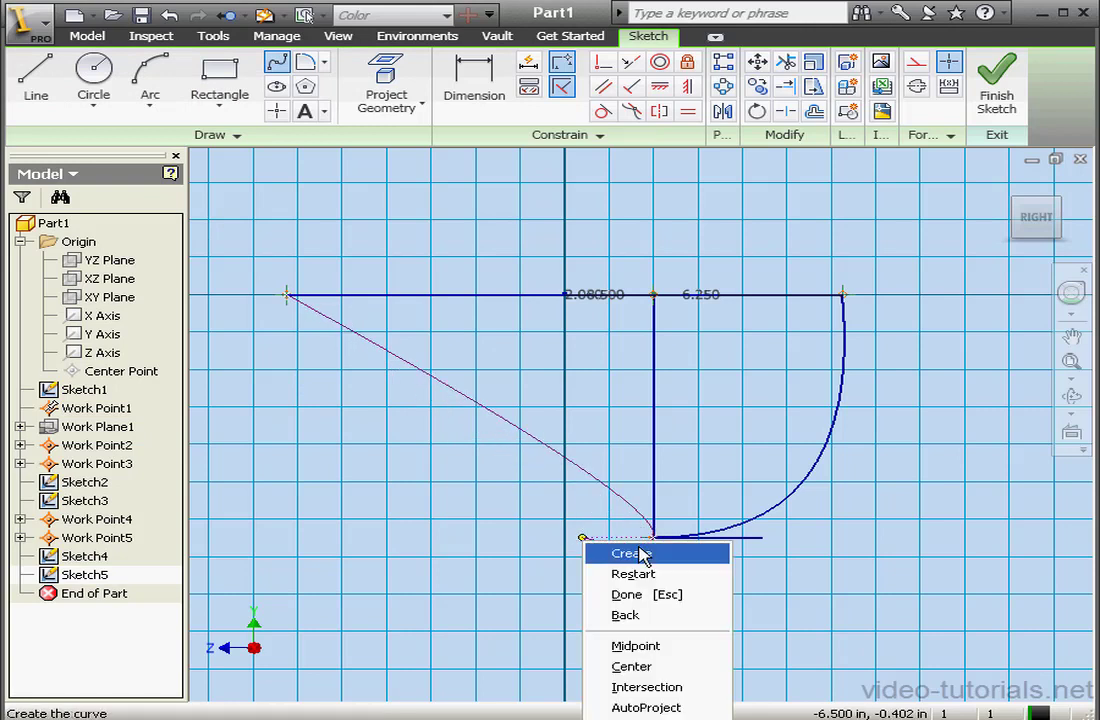
{"action": "left_click", "coordinate": [612, 551]}
Step: Draw a horizontal line about 2.56 in long to the left from the grounded point and apply a Fix constraint to its free end
{"action": "left_click", "coordinate": [35, 85]}
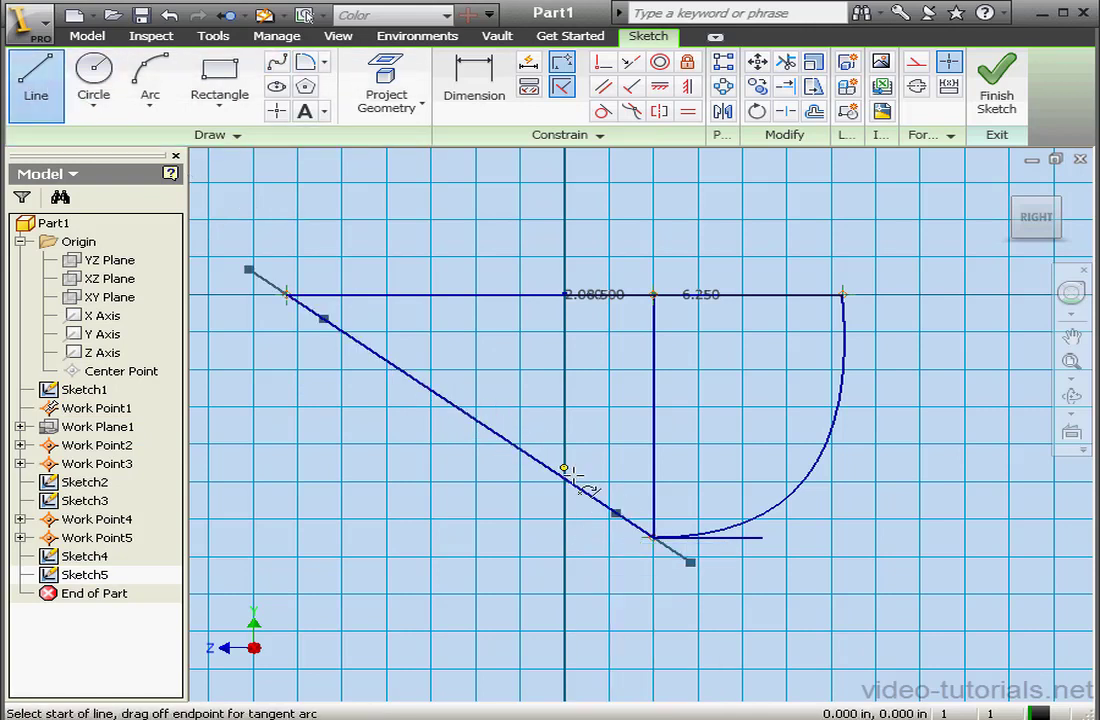
{"action": "left_click", "coordinate": [653, 538]}
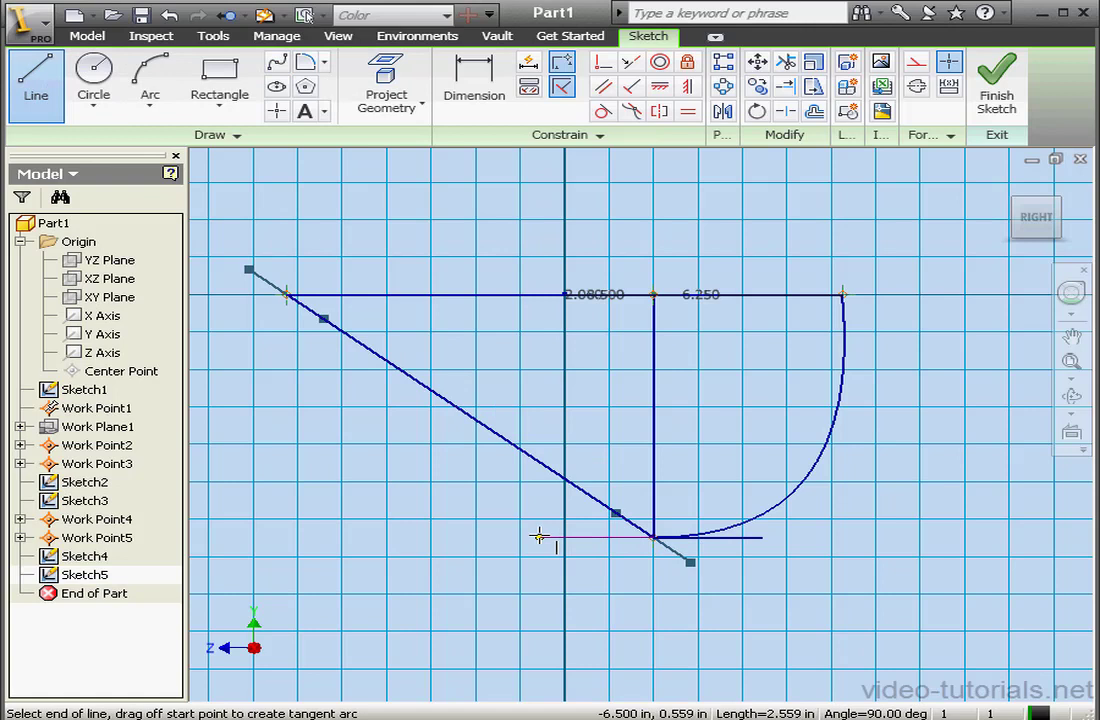
{"action": "right_click", "coordinate": [540, 537]}
{"action": "left_click", "coordinate": [625, 548]}
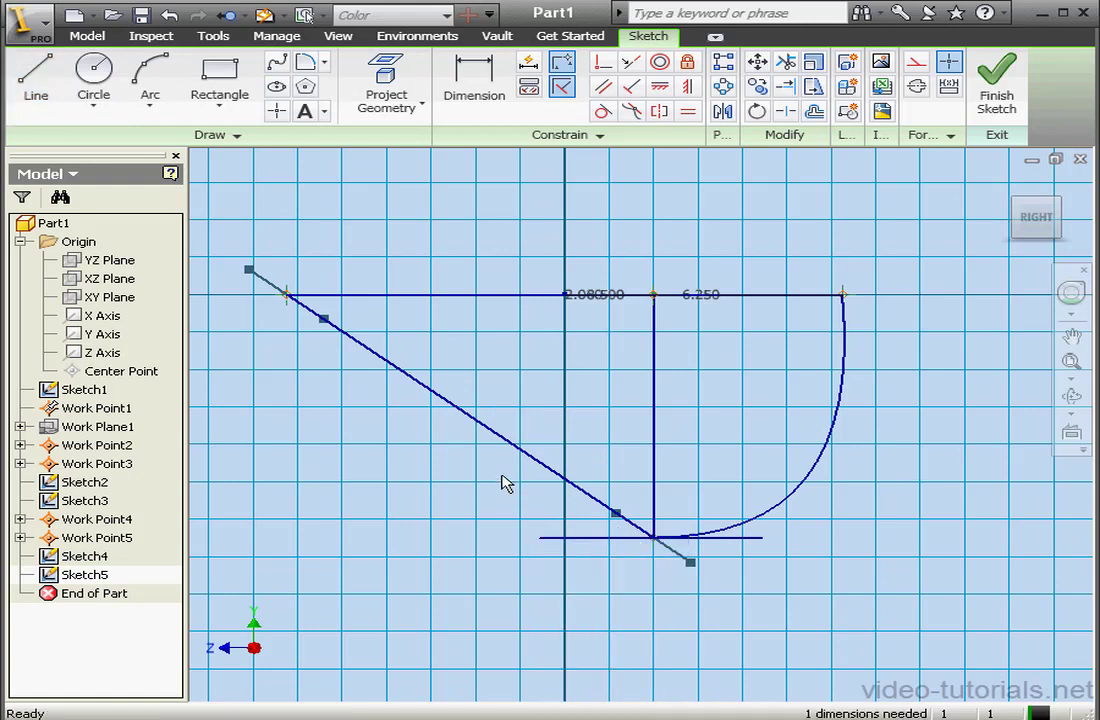
{"action": "left_click", "coordinate": [687, 61]}
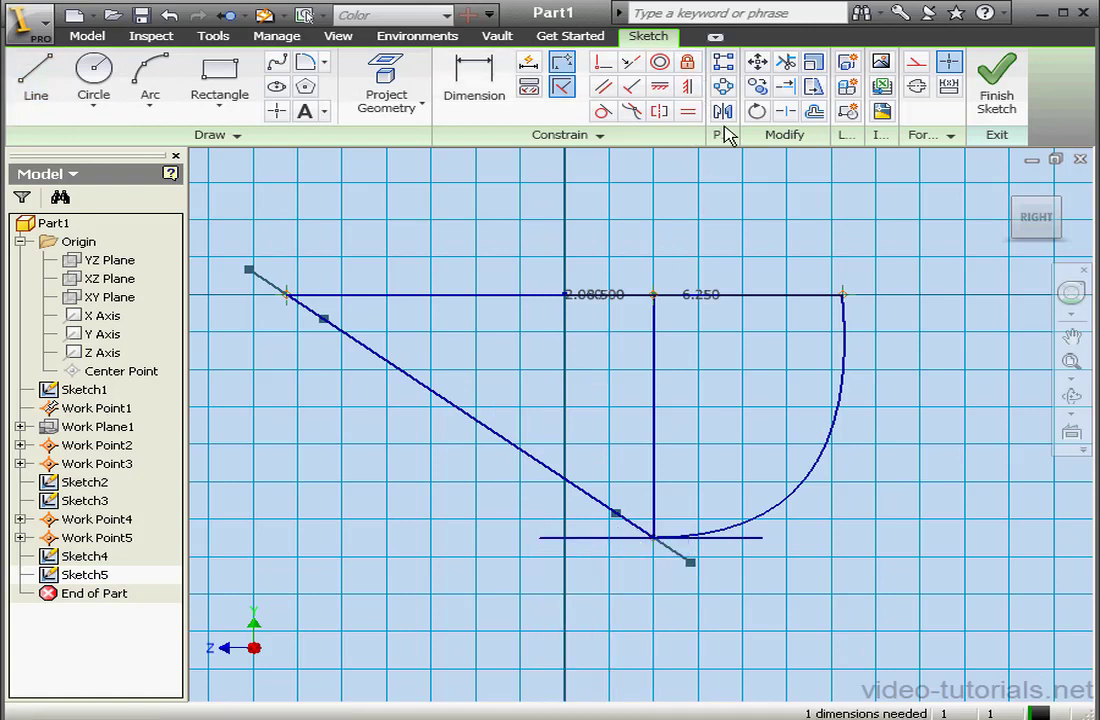
{"action": "left_click", "coordinate": [540, 540]}
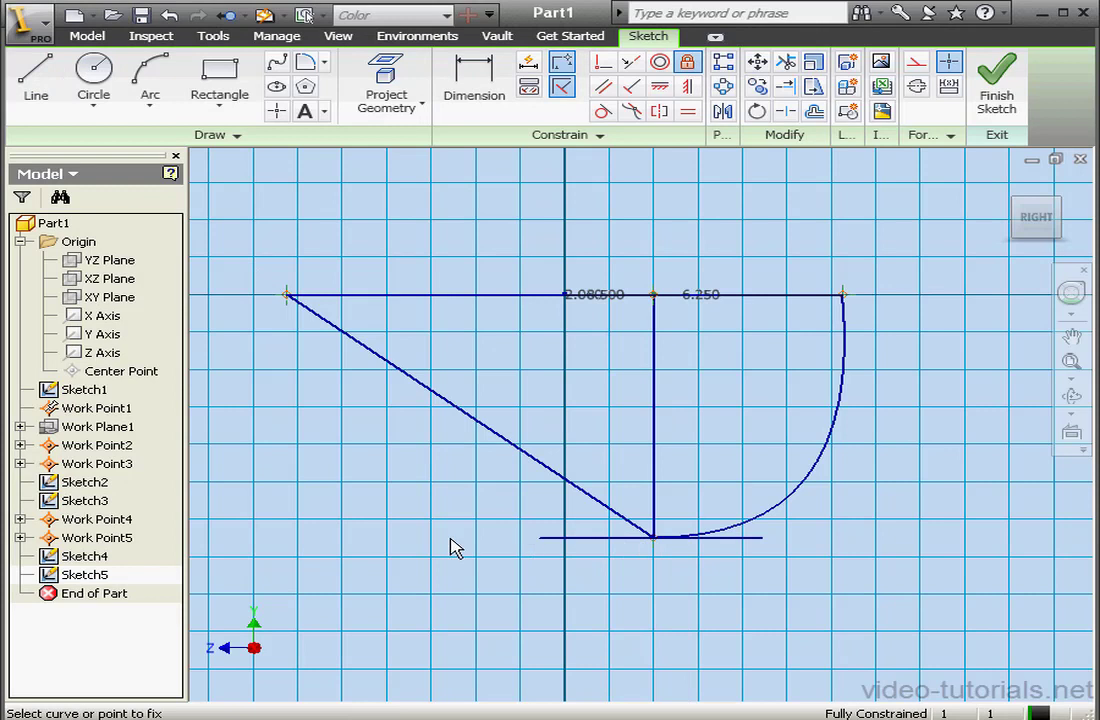
Step: Make the front spline tangent to the new horizontal line, then finish the sketch and return to the home view
{"action": "left_click", "coordinate": [603, 111]}
{"action": "left_click", "coordinate": [608, 500]}
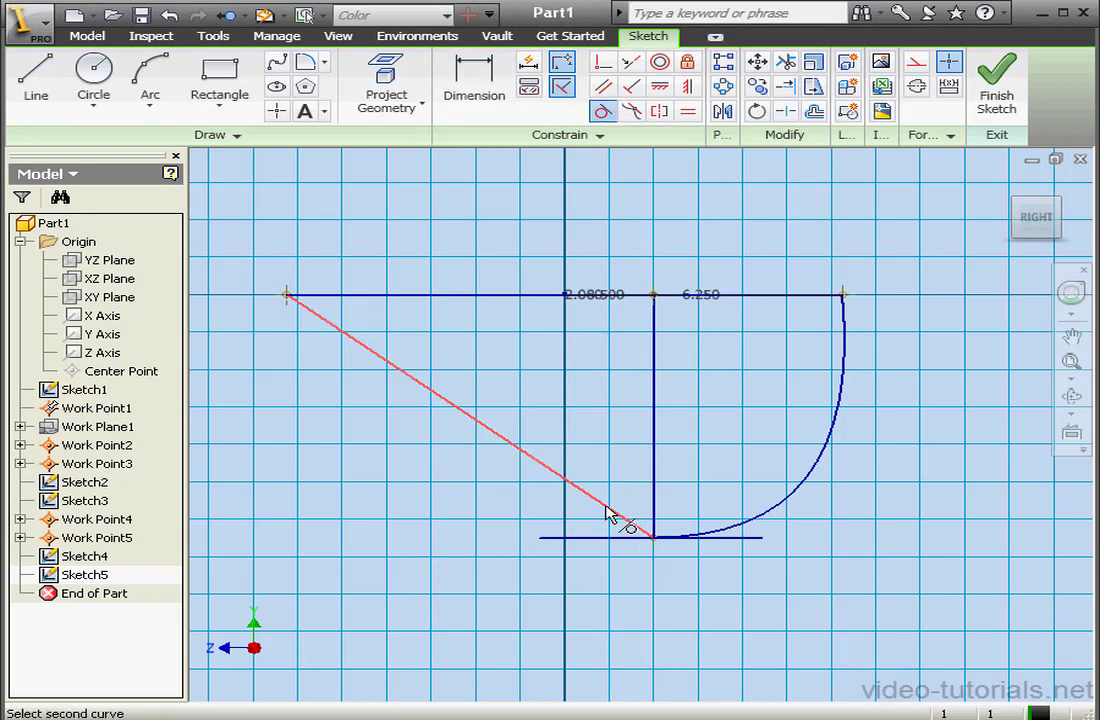
{"action": "left_click", "coordinate": [612, 539]}
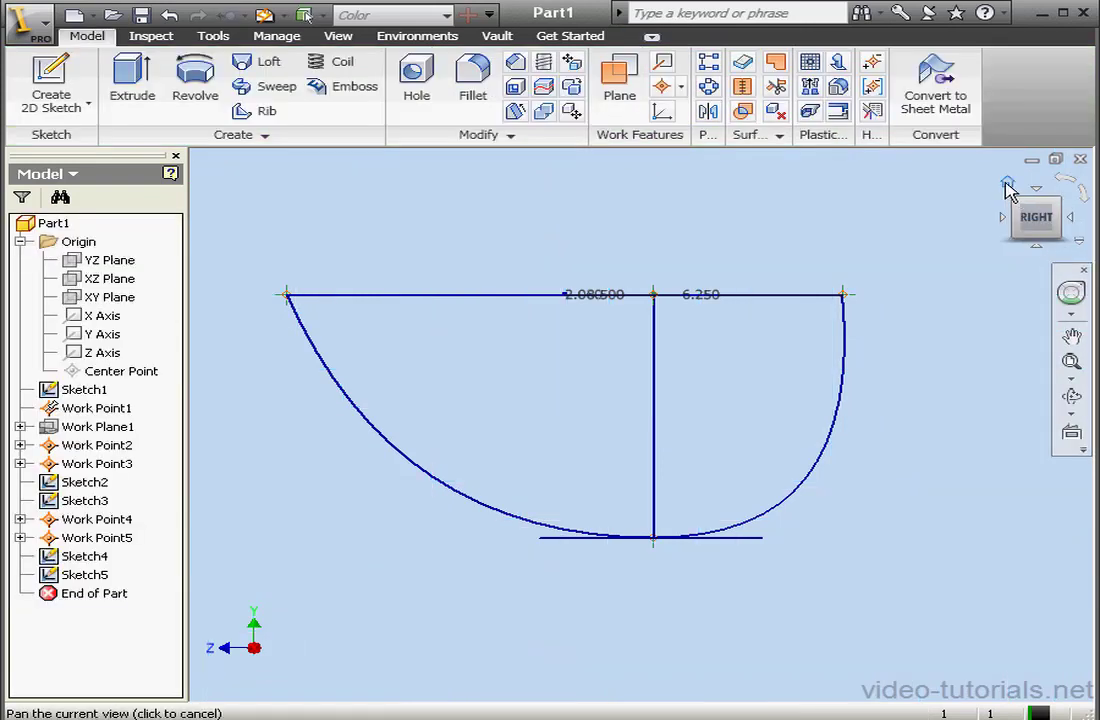
{"action": "left_click", "coordinate": [1005, 186]}
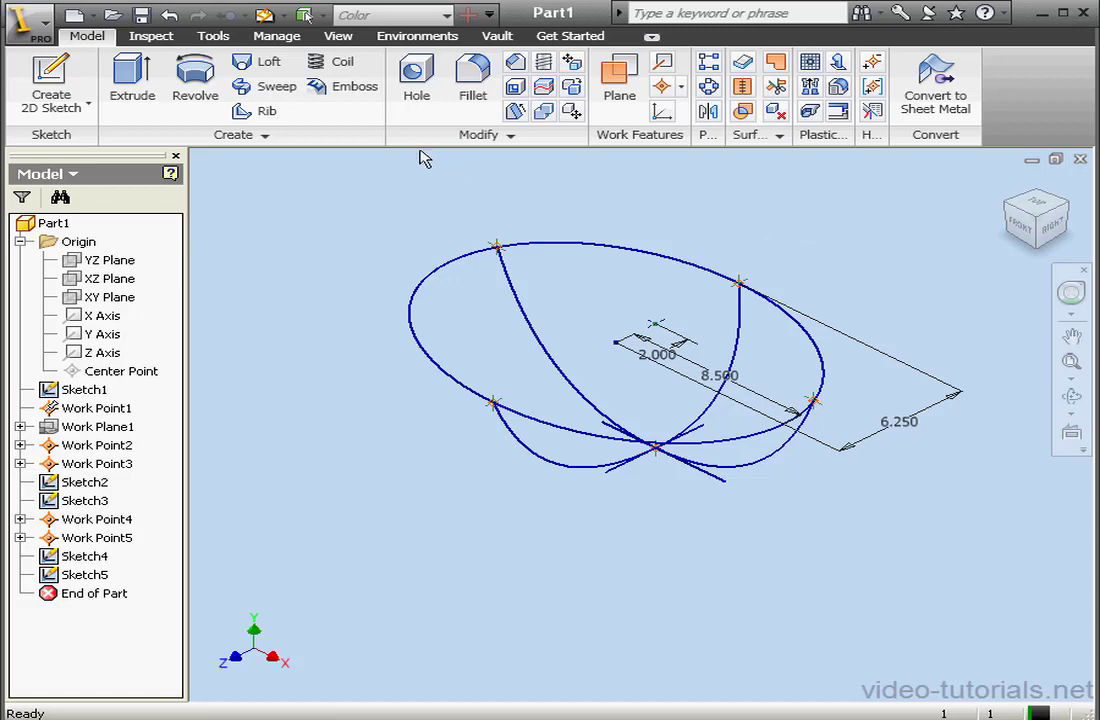
Step: Set up a Loft with surface output, using the ellipse in Sketch1 and the grounded Work Point1 as sections
{"action": "left_click", "coordinate": [278, 68]}
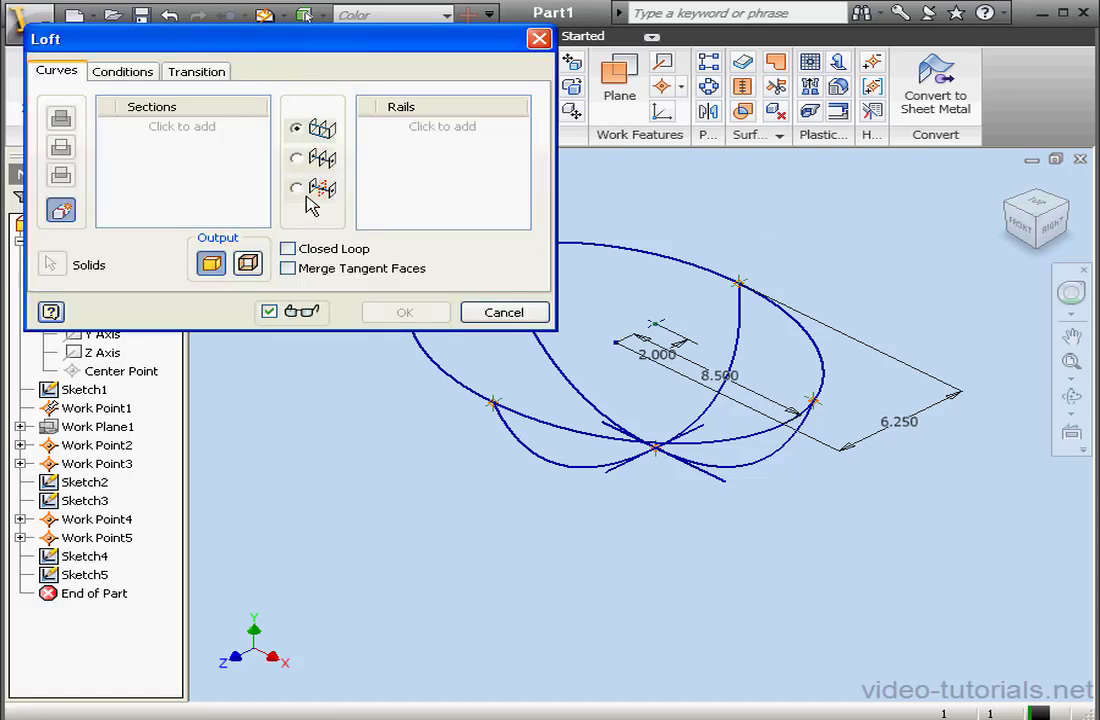
{"action": "left_click", "coordinate": [249, 263]}
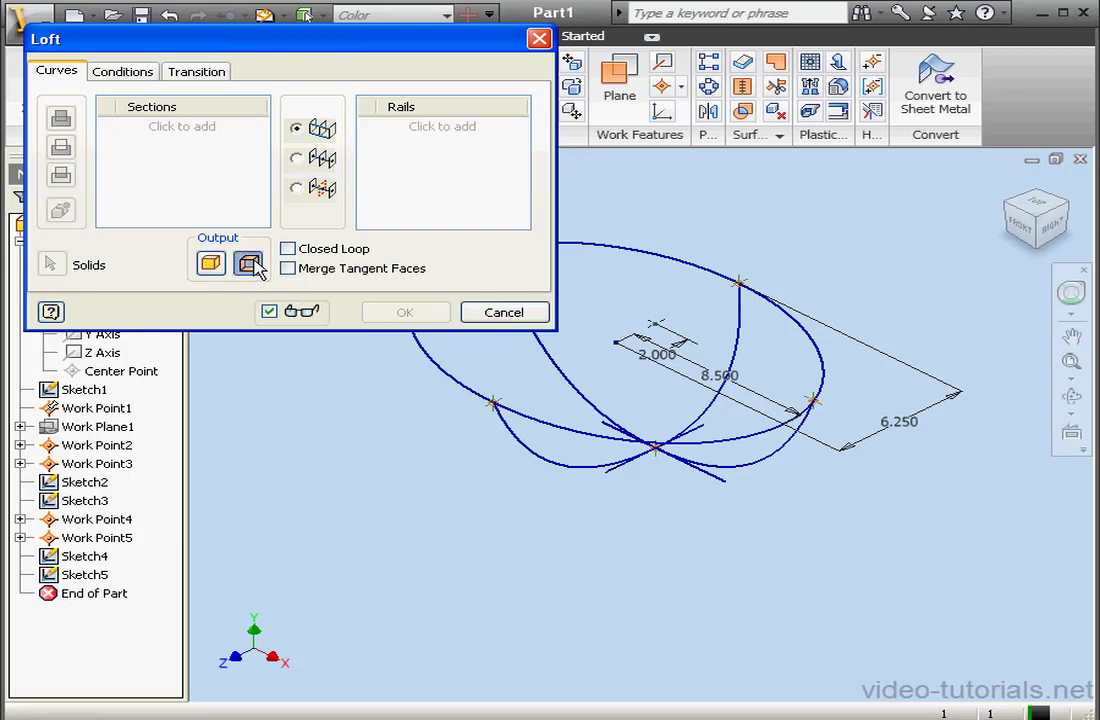
{"action": "left_click", "coordinate": [205, 144]}
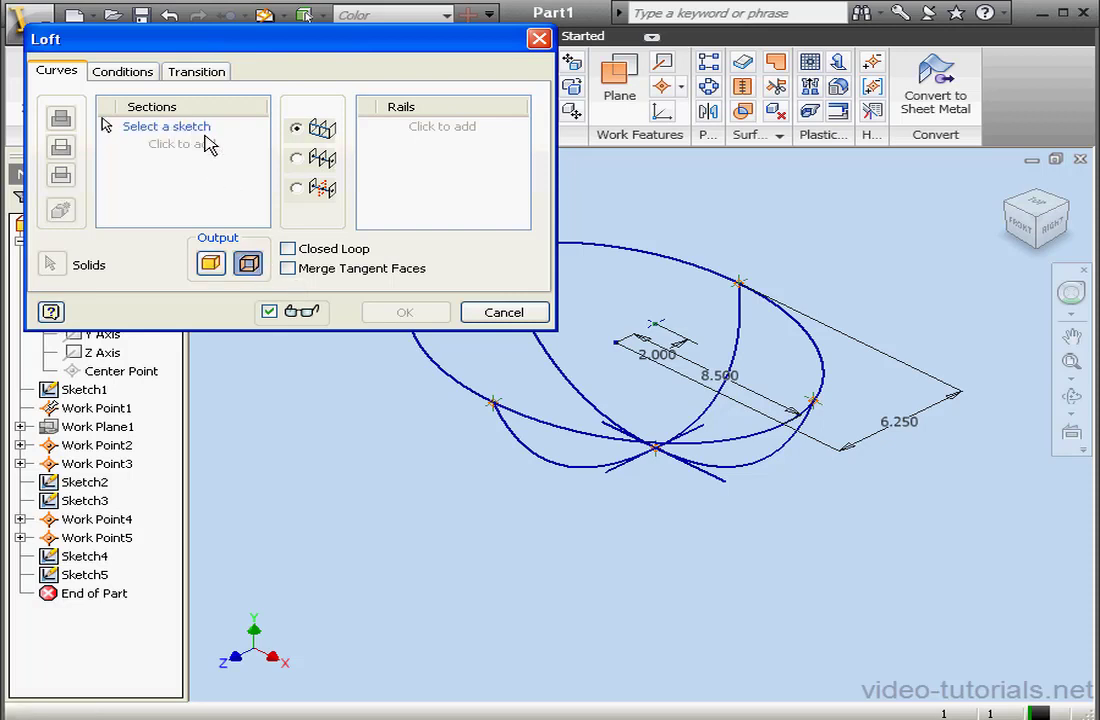
{"action": "left_click", "coordinate": [700, 278]}
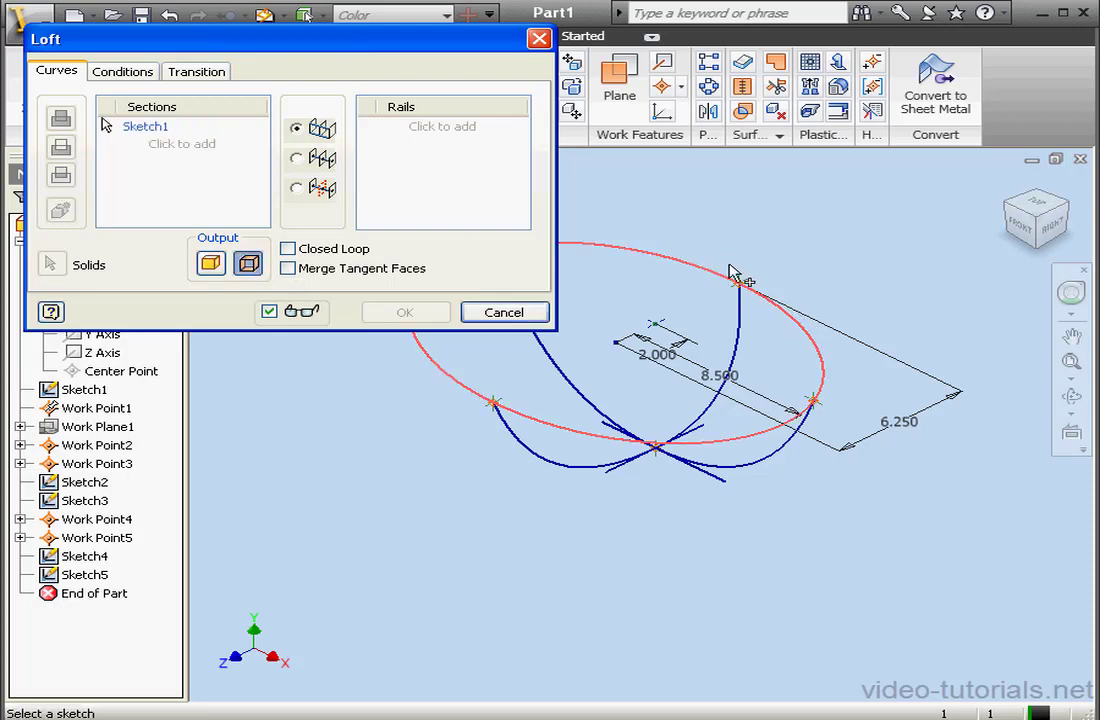
{"action": "left_click", "coordinate": [120, 409]}
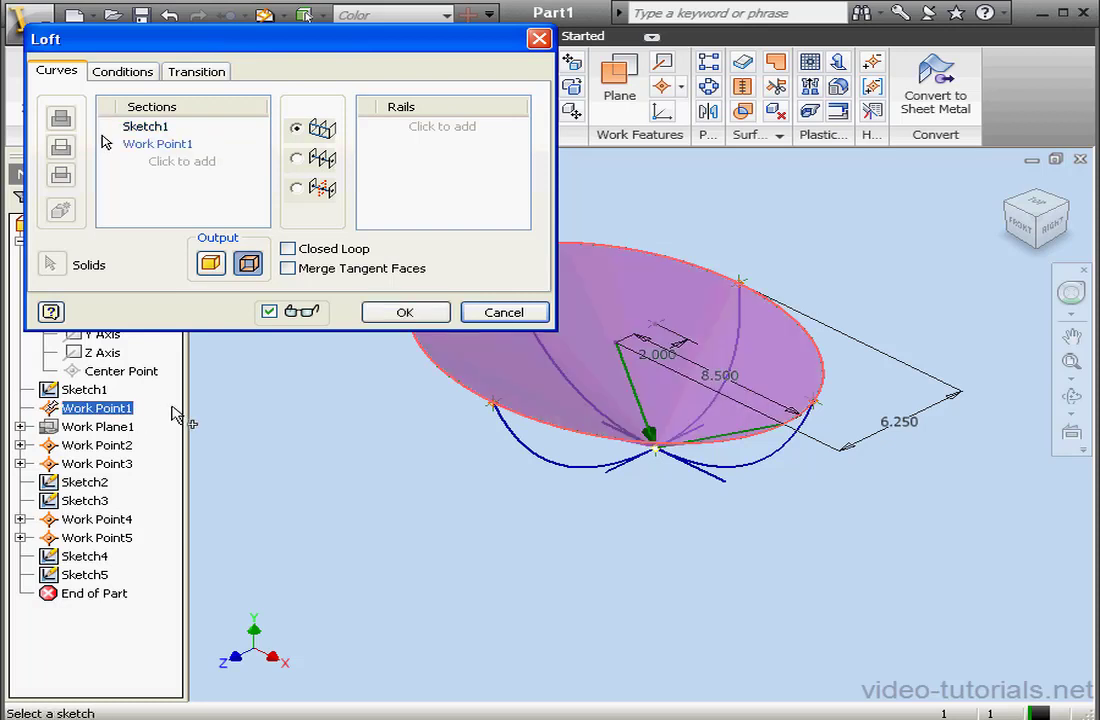
Step: Add the four spline profile curves from Sketch4, Sketch2, Sketch5 and Sketch3 as rails and create the loft surface
{"action": "left_click", "coordinate": [450, 130]}
{"action": "left_click", "coordinate": [736, 313]}
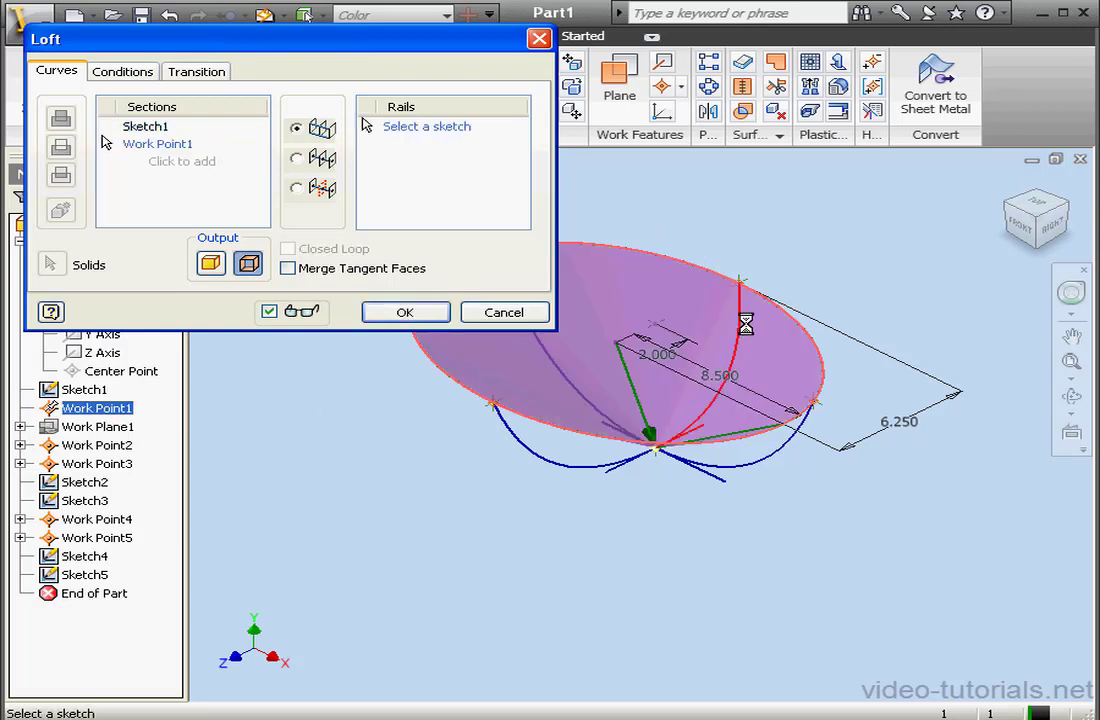
{"action": "left_click", "coordinate": [658, 485]}
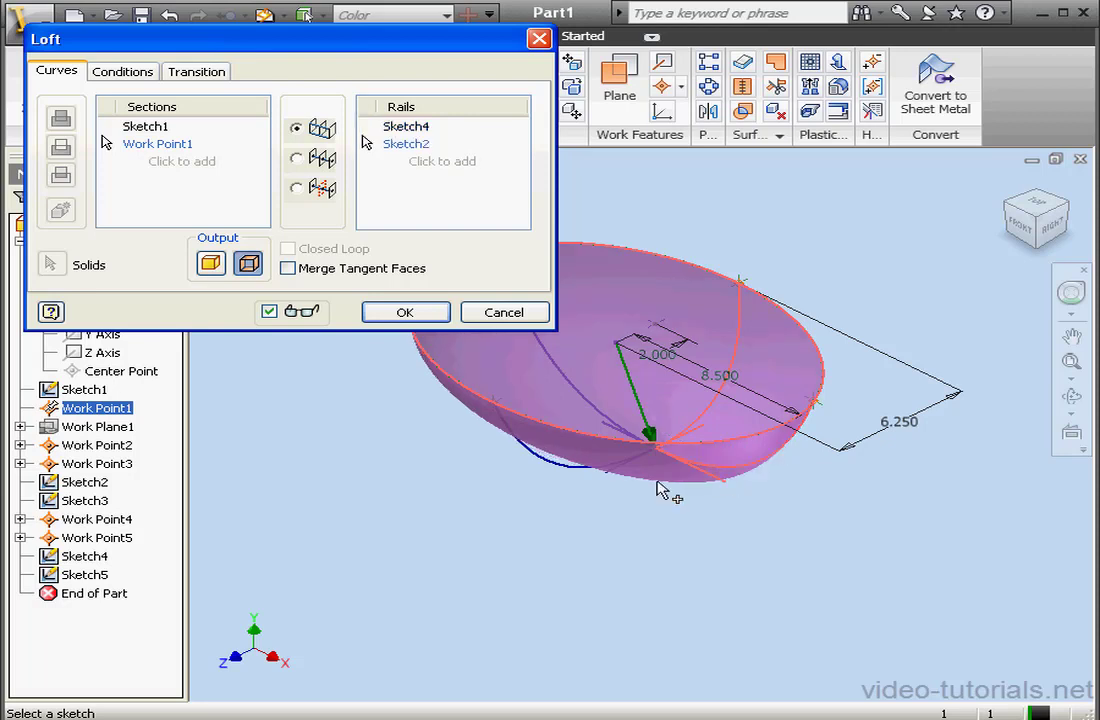
{"action": "left_click", "coordinate": [580, 388]}
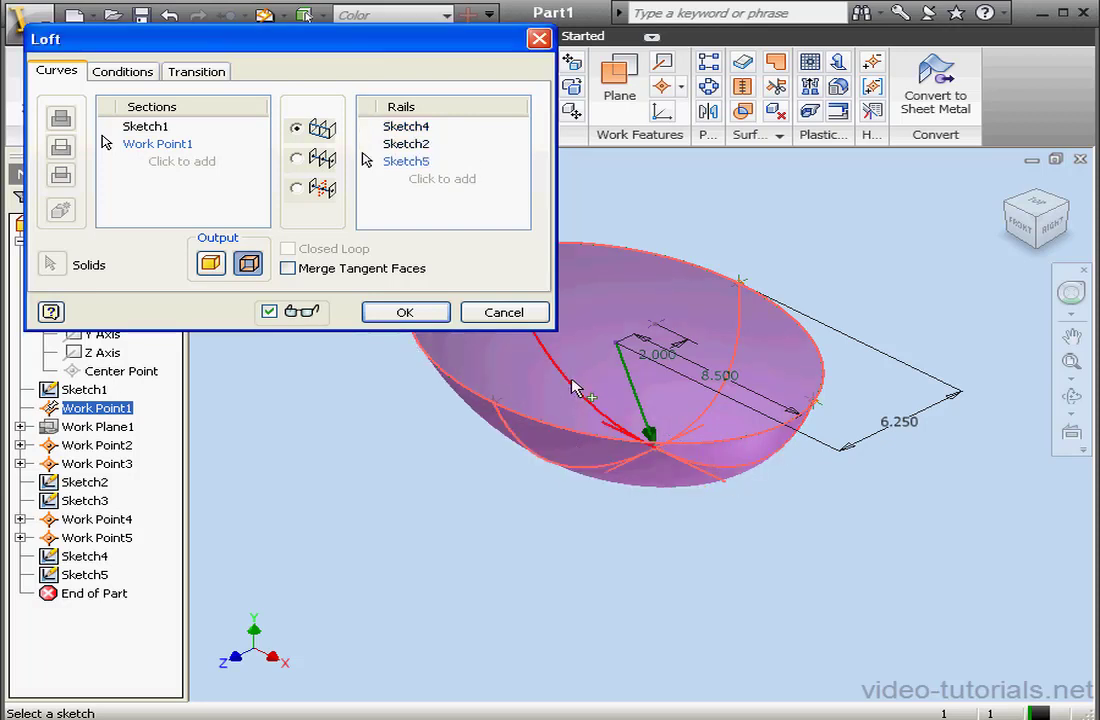
{"action": "left_click", "coordinate": [425, 313]}
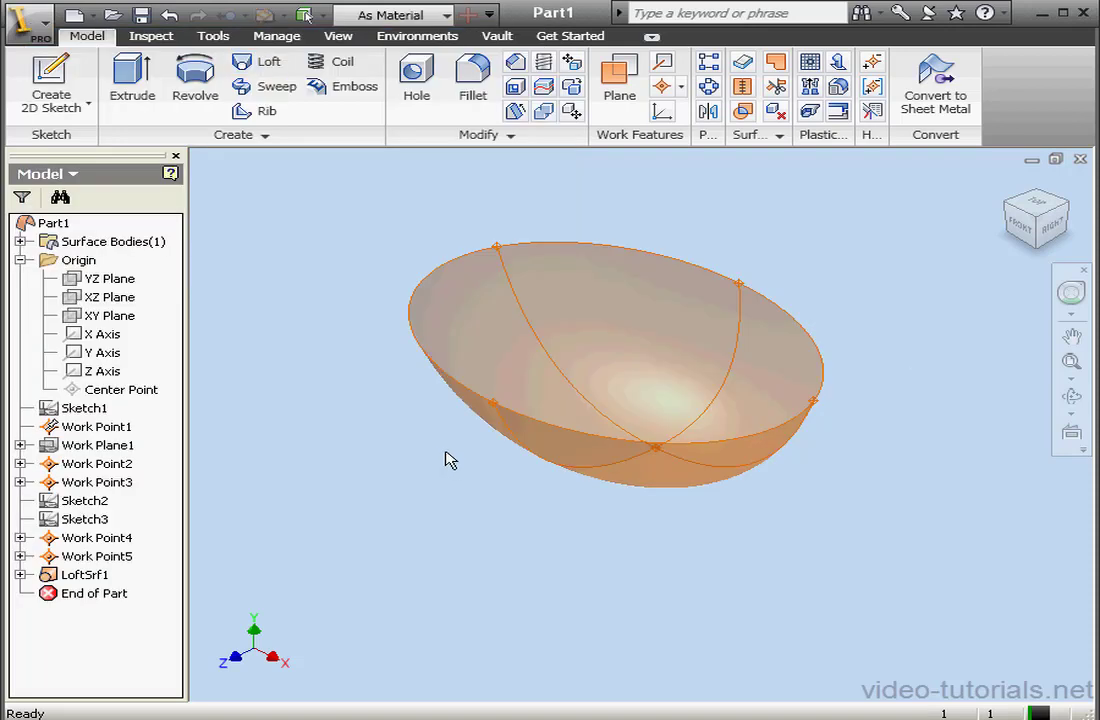
Step: Create a work plane offset -8 in from the XZ plane
{"action": "left_click", "coordinate": [107, 297]}
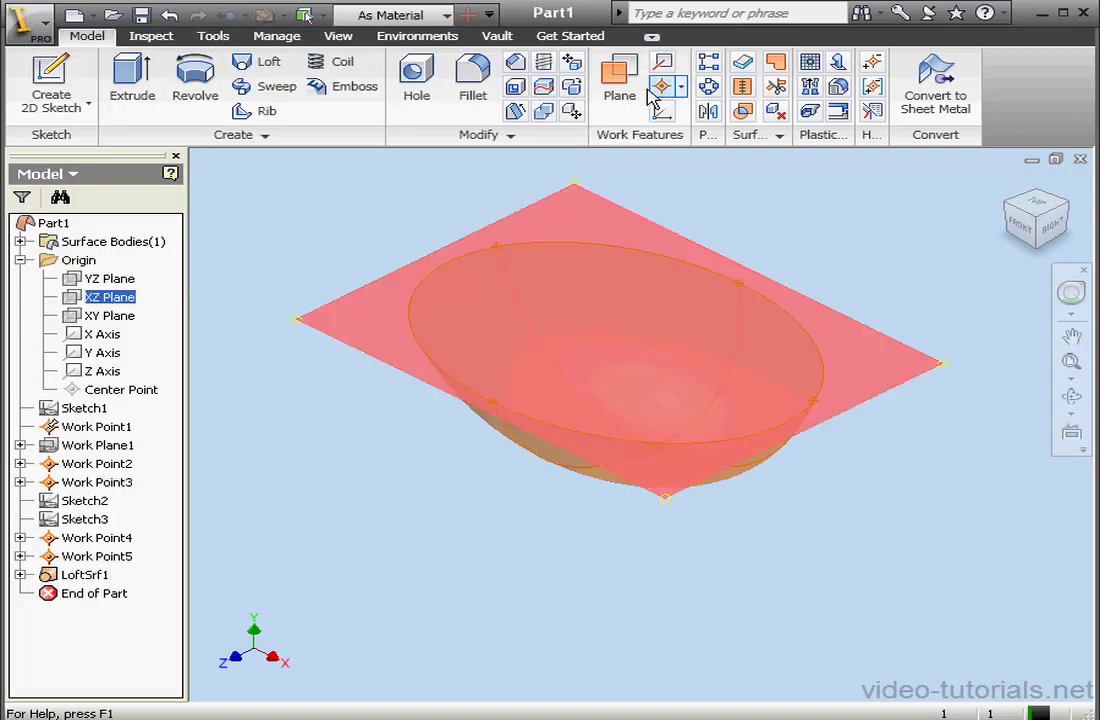
{"action": "left_click", "coordinate": [644, 96]}
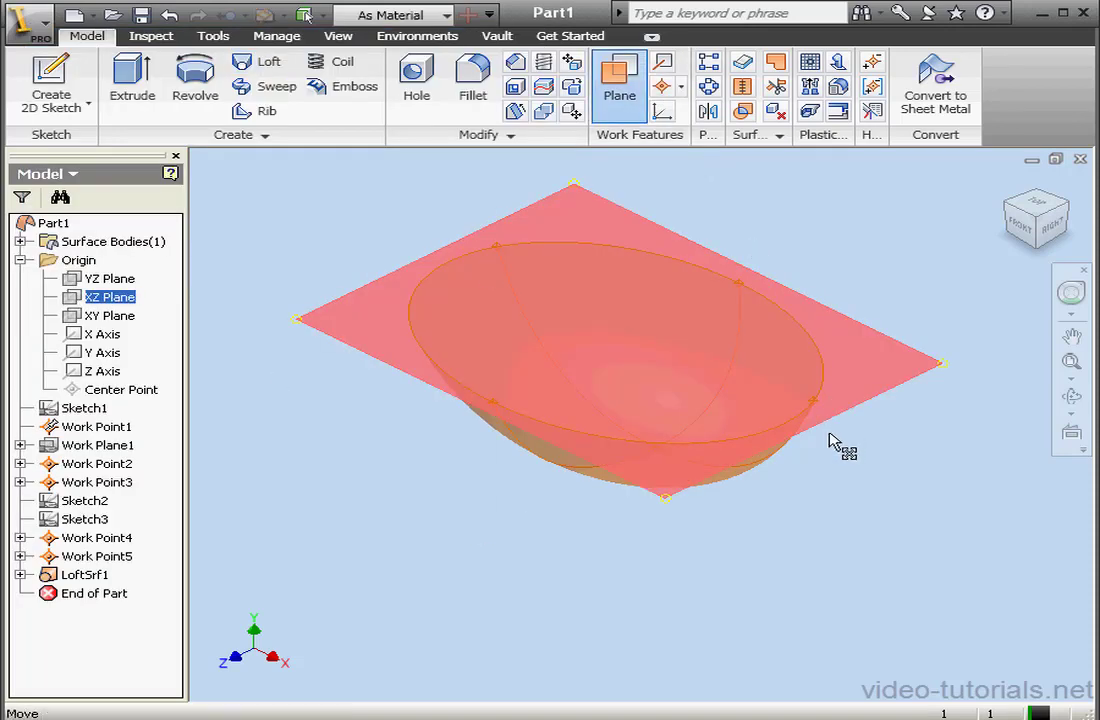
{"action": "left_click_drag", "start_coordinate": [831, 444], "coordinate": [838, 548]}
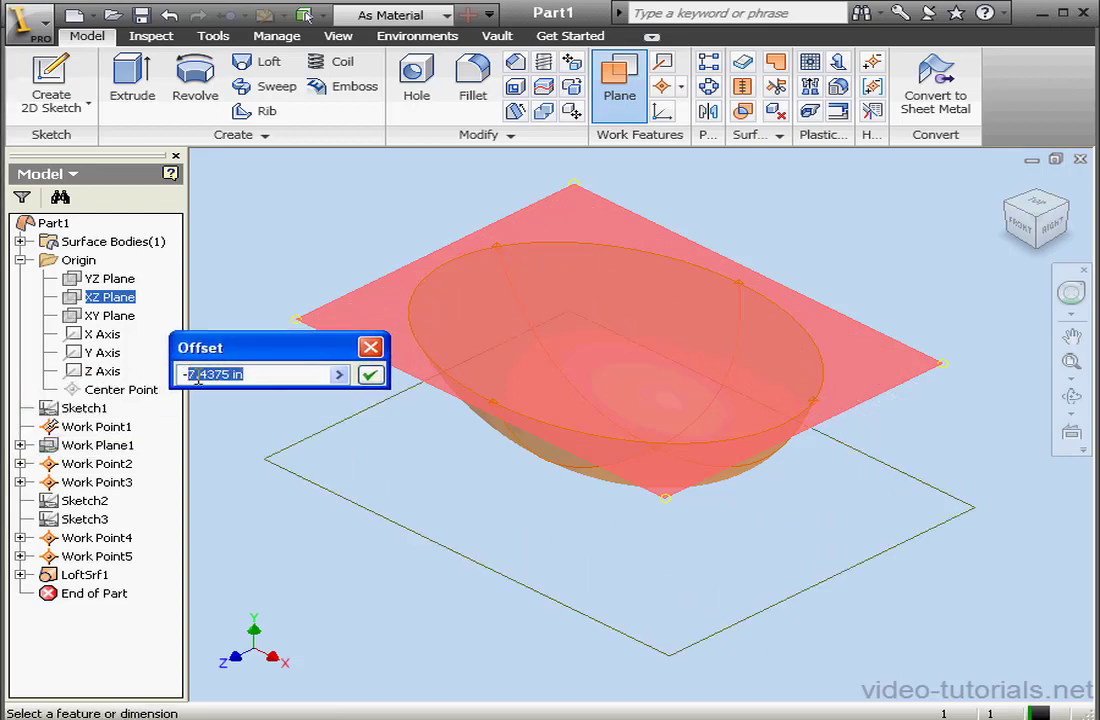
{"action": "type", "text": "-8"}
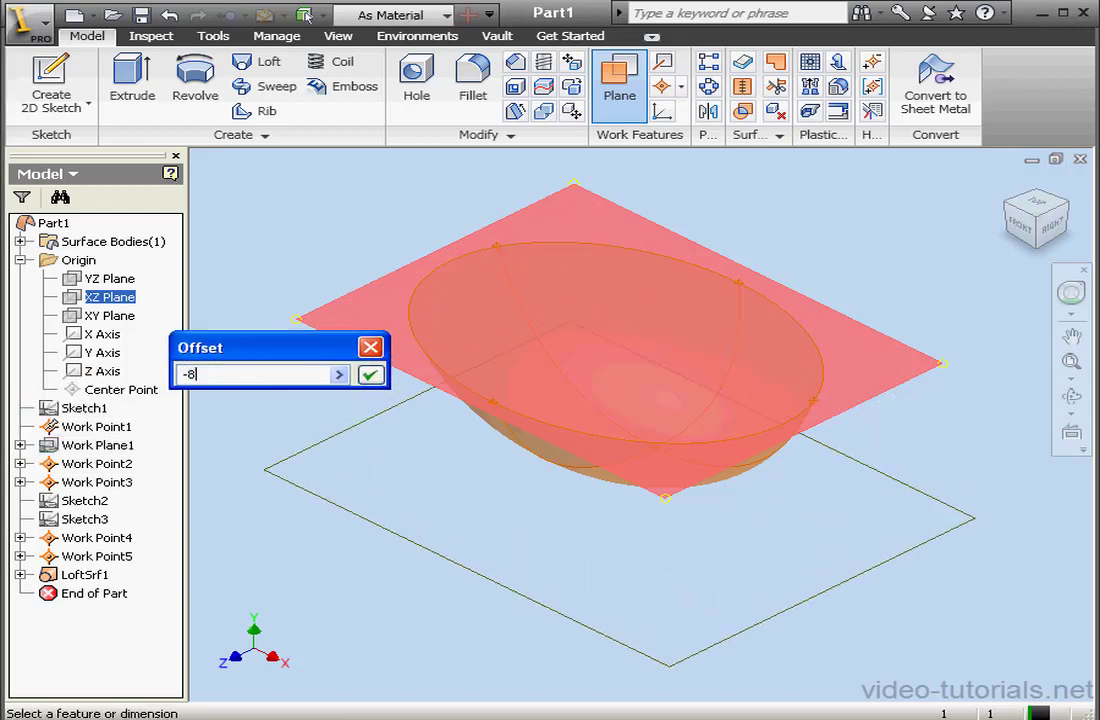
{"action": "left_click", "coordinate": [368, 375]}
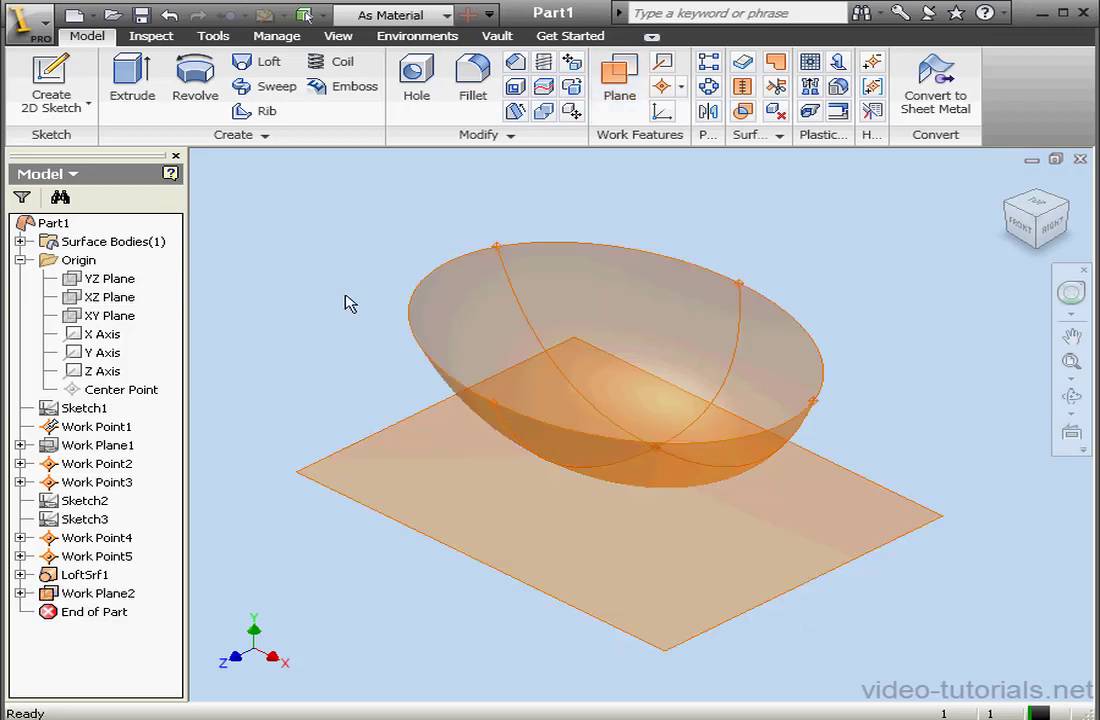
Step: Start a 2D sketch on the new work plane below the bowl and project the grounded Work Point1 into it
{"action": "left_click", "coordinate": [50, 80]}
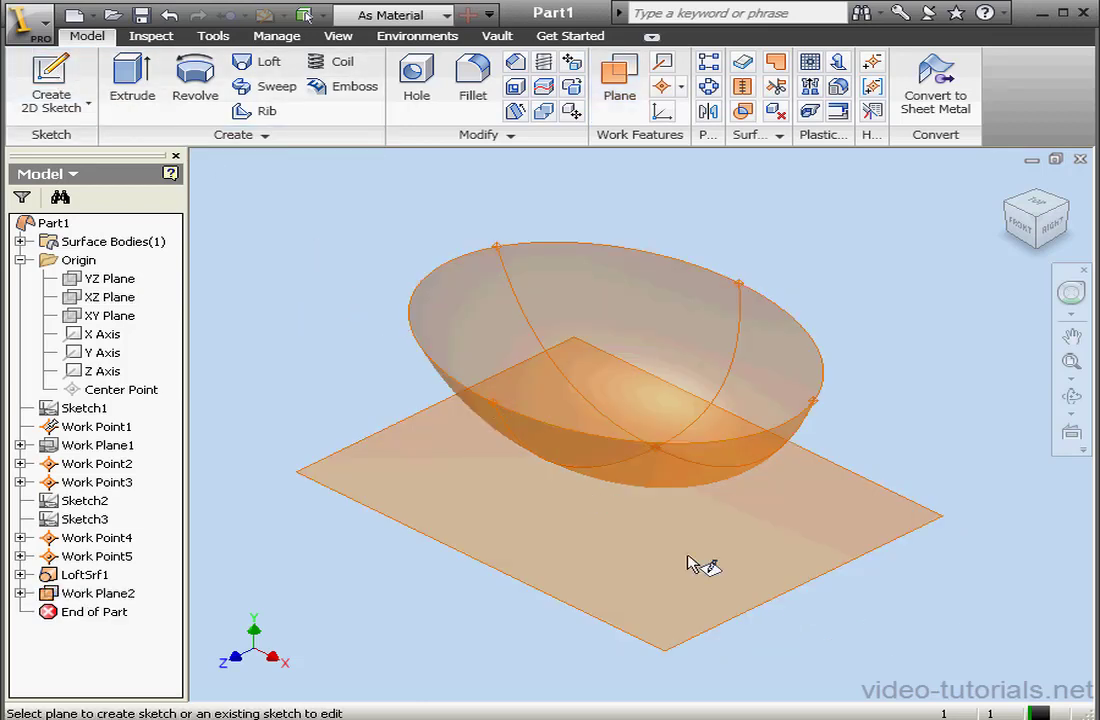
{"action": "left_click", "coordinate": [752, 612]}
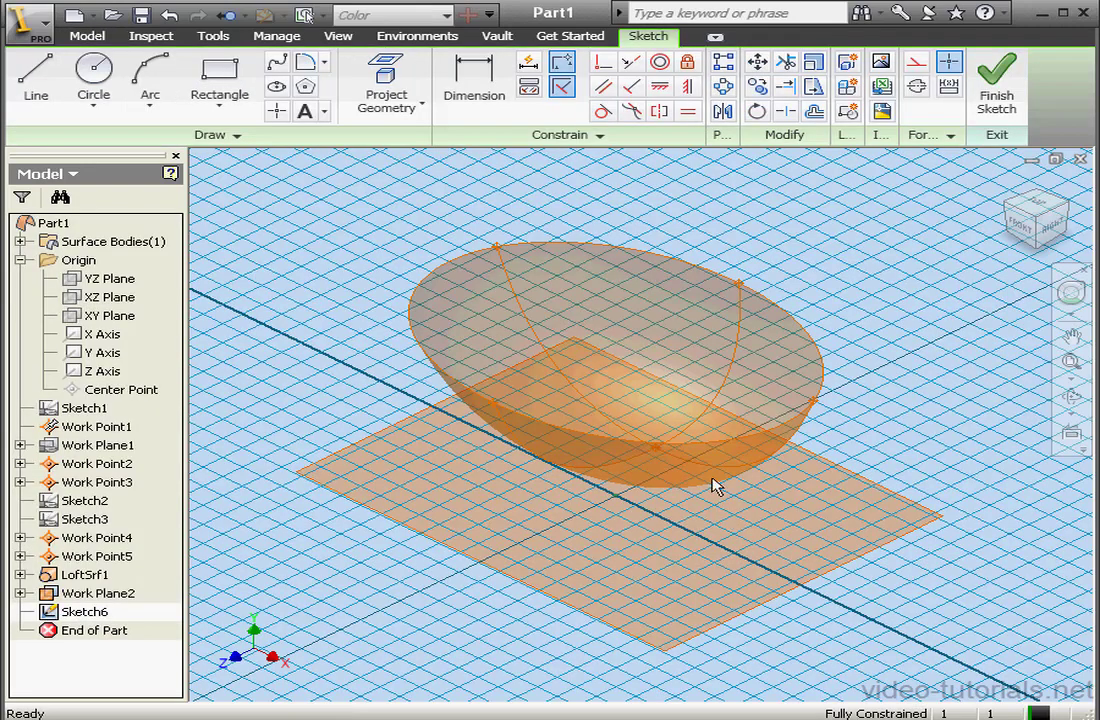
{"action": "left_click", "coordinate": [386, 78]}
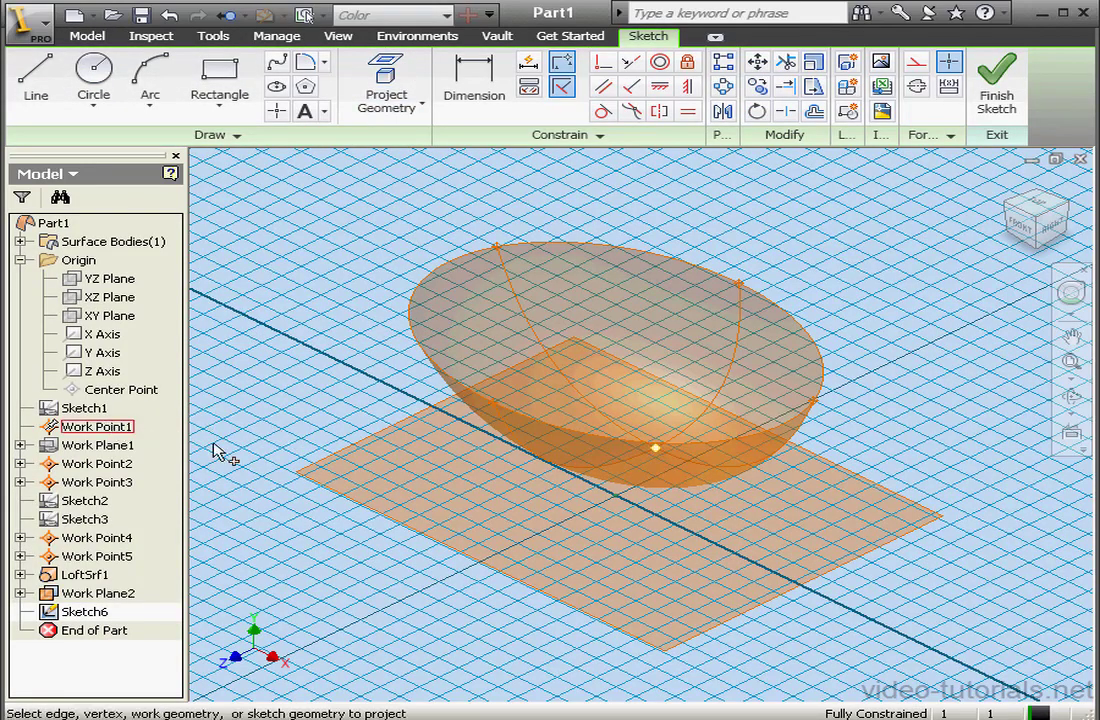
Step: Draw a circle of about 1.09 in radius centred on the projected work point on the plane below the bowl
{"action": "left_click", "coordinate": [95, 75]}
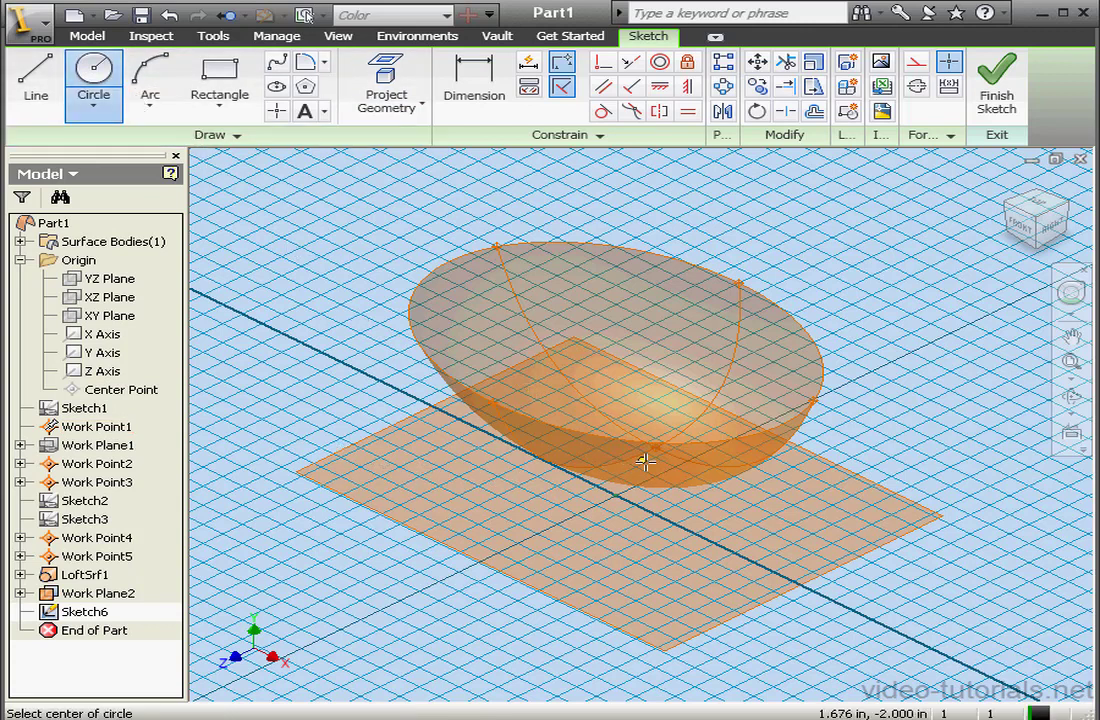
{"action": "scroll", "coordinate": [648, 459], "scroll_direction": "up", "scroll_amount": 3}
{"action": "left_click", "coordinate": [1085, 400]}
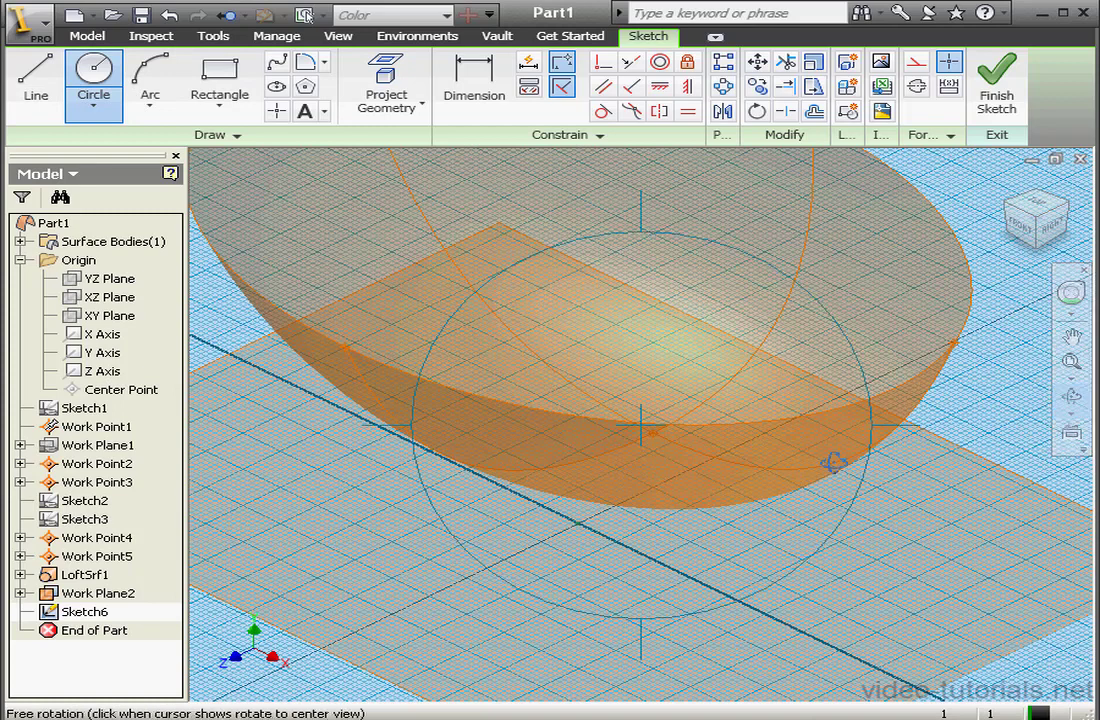
{"action": "left_click_drag", "start_coordinate": [668, 466], "coordinate": [646, 420]}
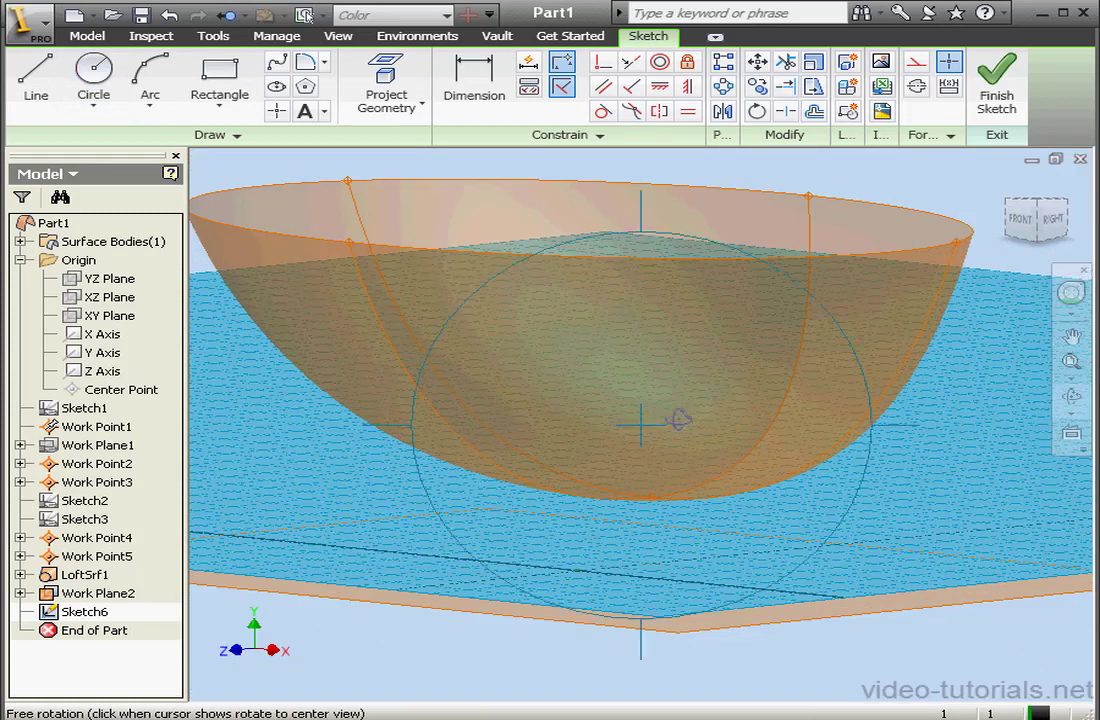
{"action": "left_click", "coordinate": [1071, 395]}
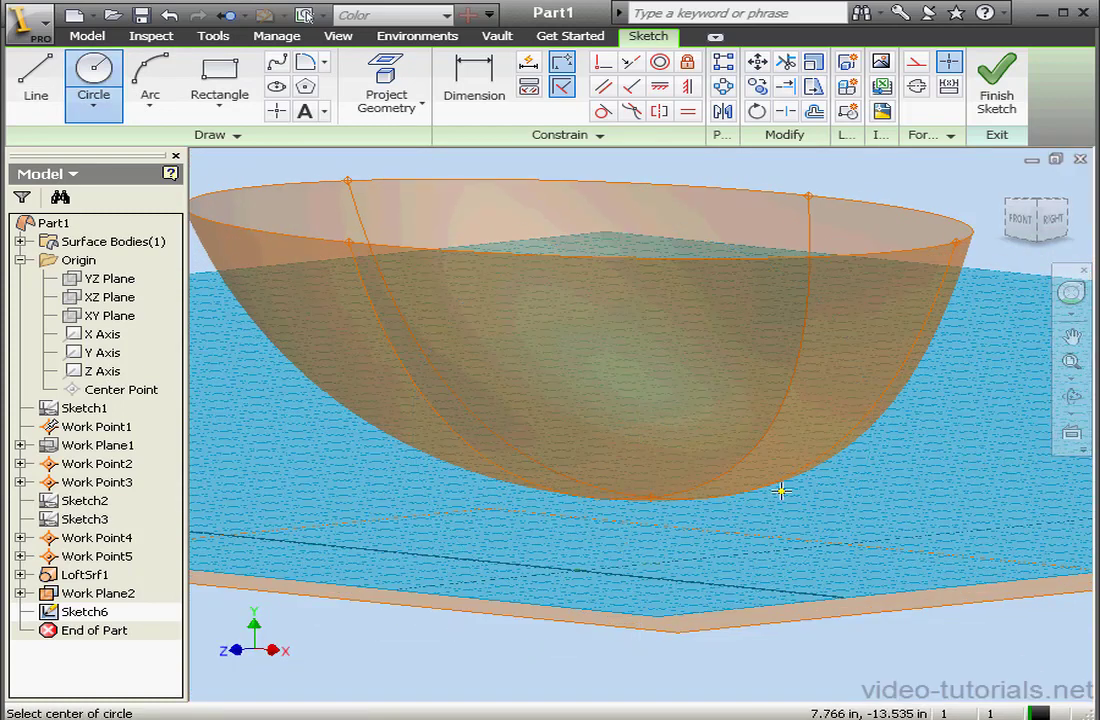
{"action": "left_click", "coordinate": [650, 565]}
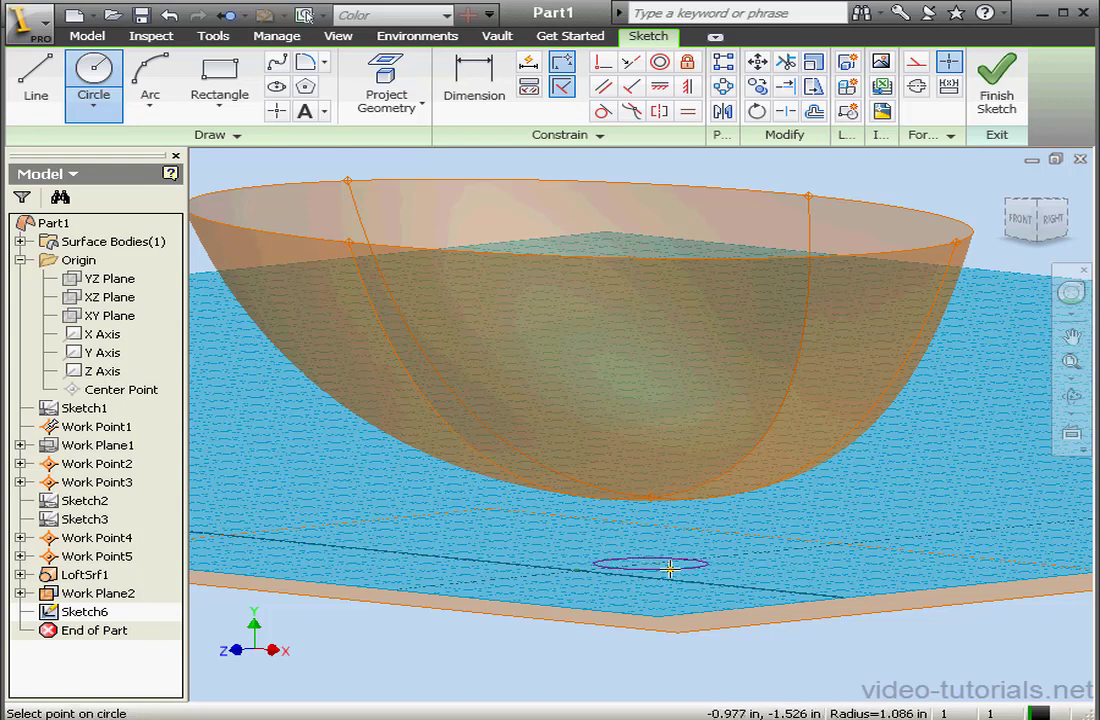
{"action": "left_click", "coordinate": [696, 564]}
Step: Dimension the circle below the bowl and set its diameter to 1.25 in
{"action": "left_click", "coordinate": [474, 85]}
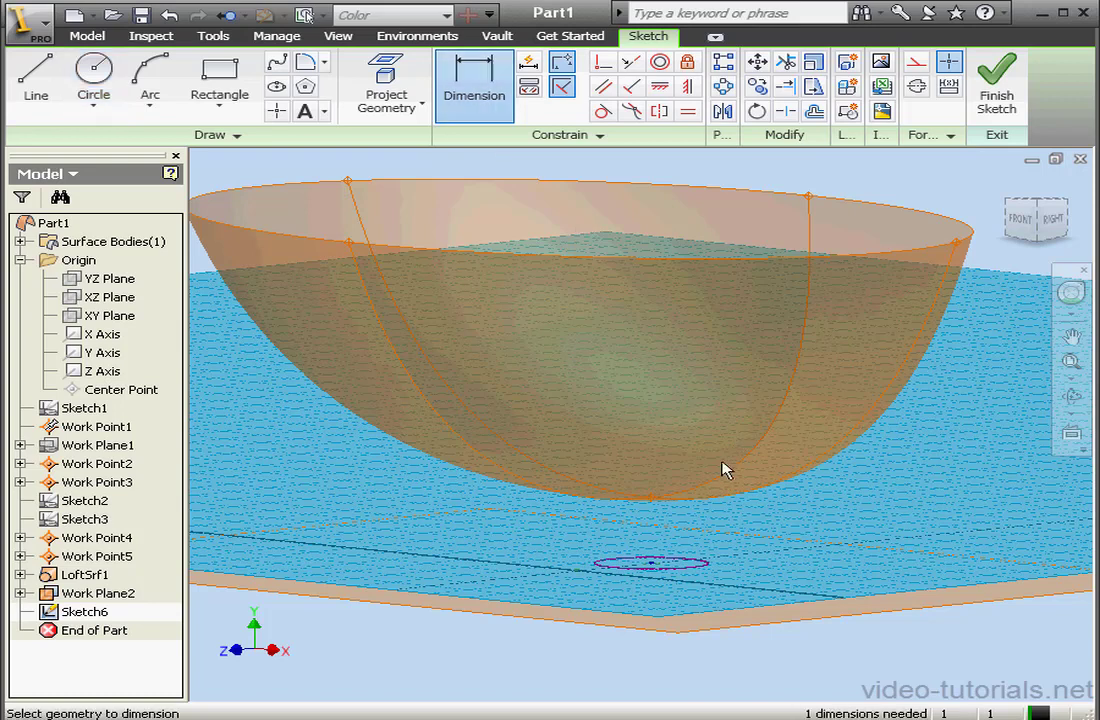
{"action": "left_click", "coordinate": [706, 565]}
{"action": "left_click", "coordinate": [752, 548]}
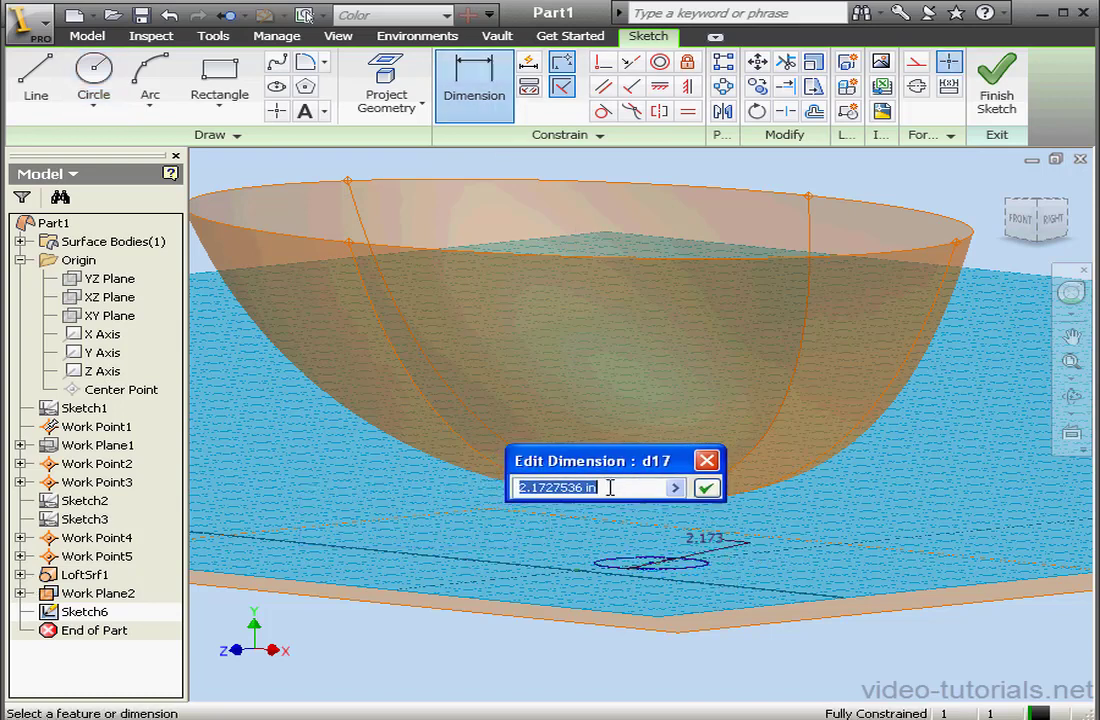
{"action": "type", "text": "1.25"}
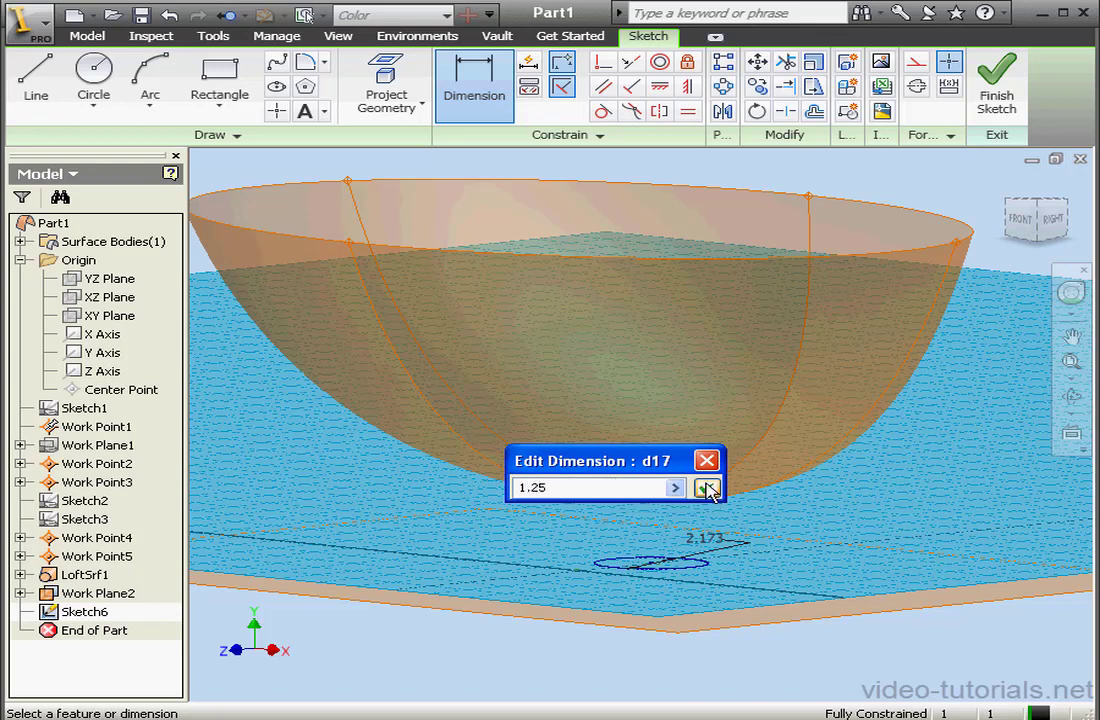
{"action": "left_click", "coordinate": [706, 487]}
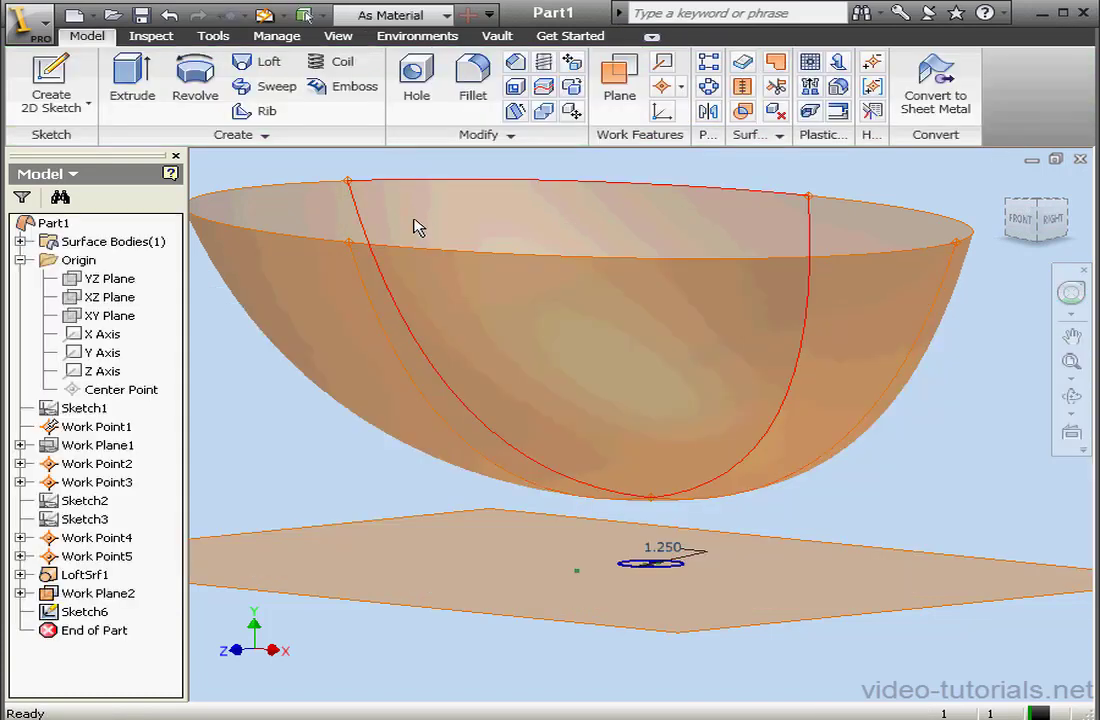
Step: Extrude the 1.25 in circle upward as a surface with a distance of 2 in
{"action": "left_click", "coordinate": [146, 88]}
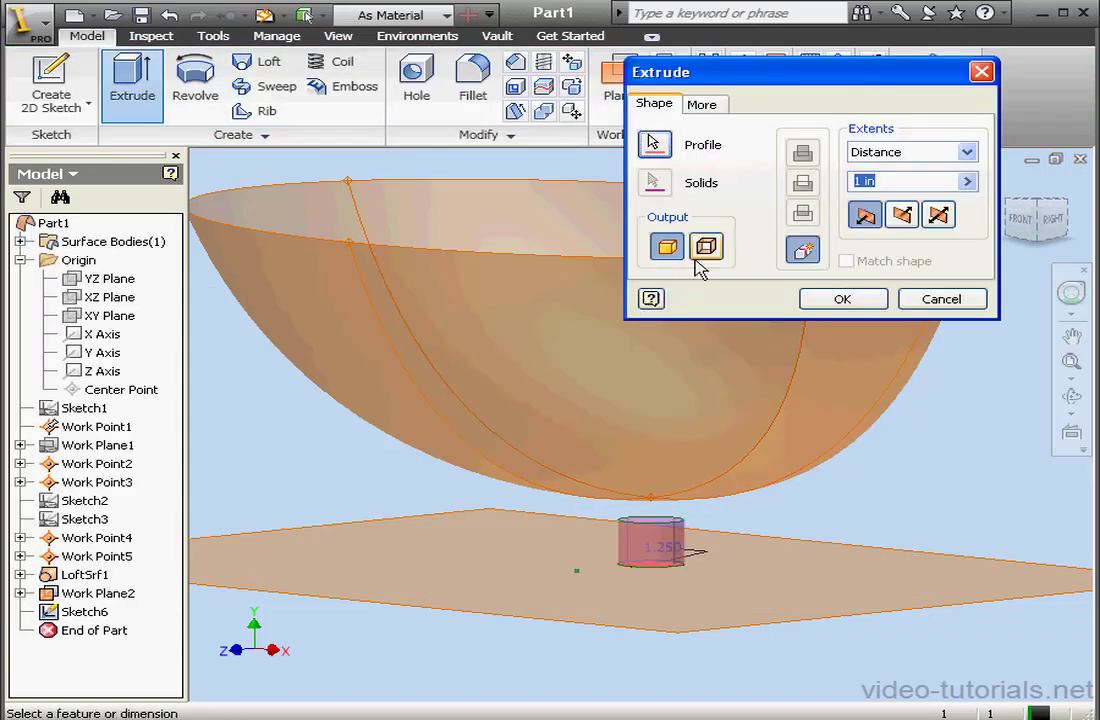
{"action": "left_click", "coordinate": [706, 249]}
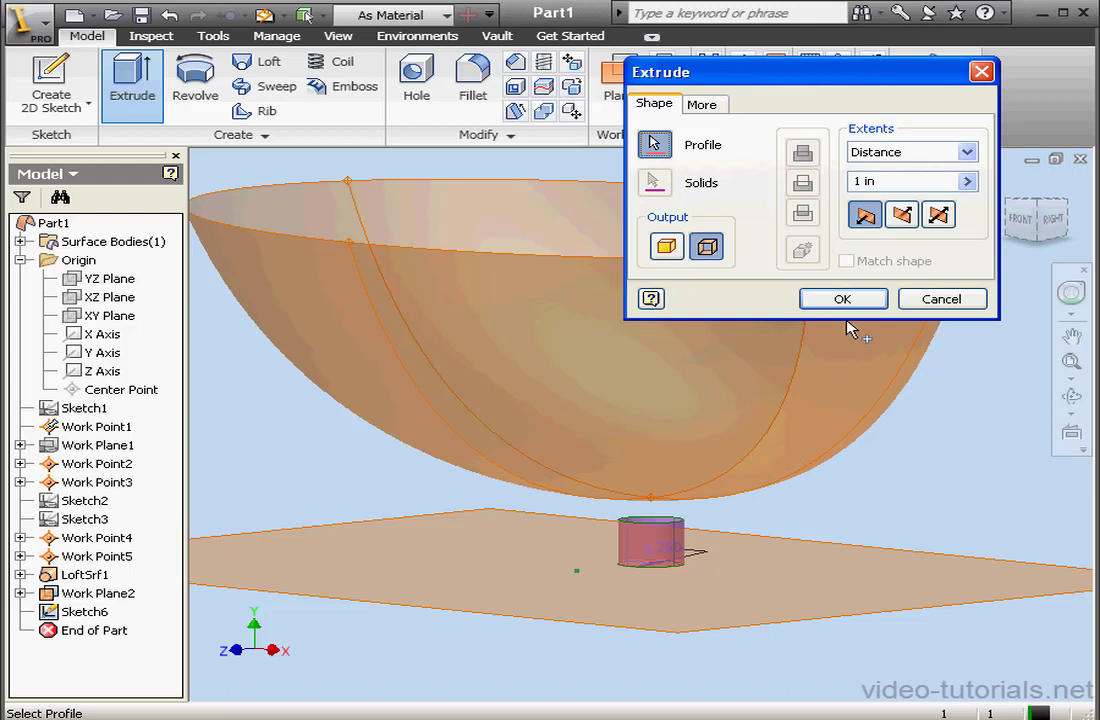
{"action": "left_click", "coordinate": [862, 181]}
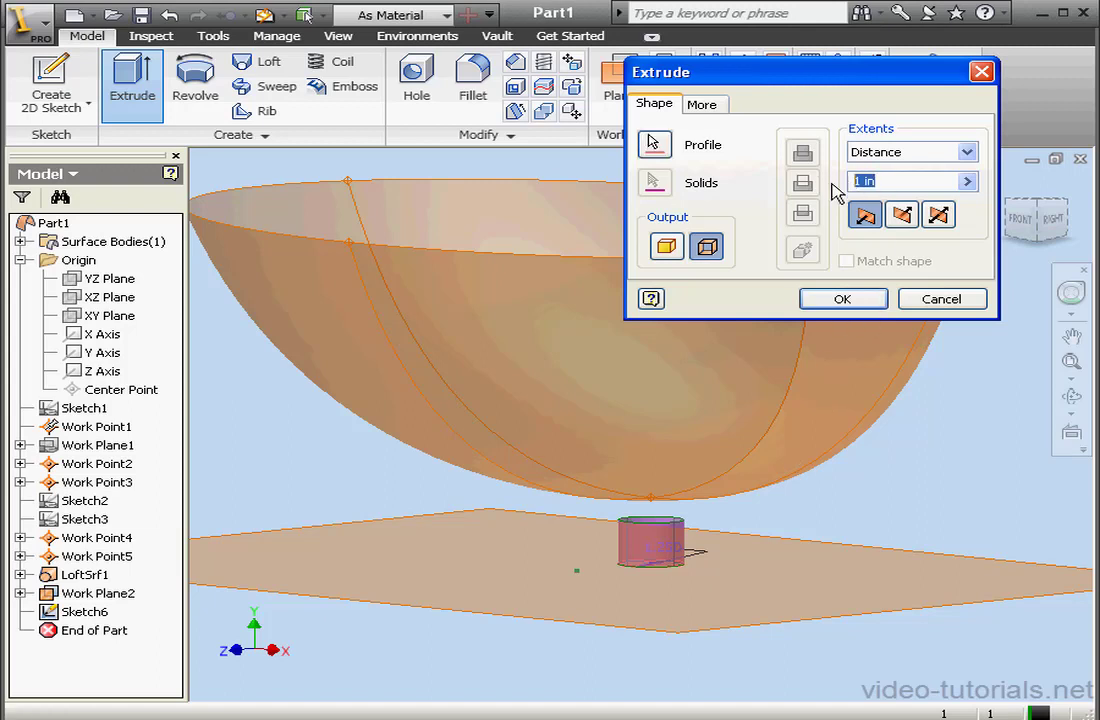
{"action": "type", "text": "2"}
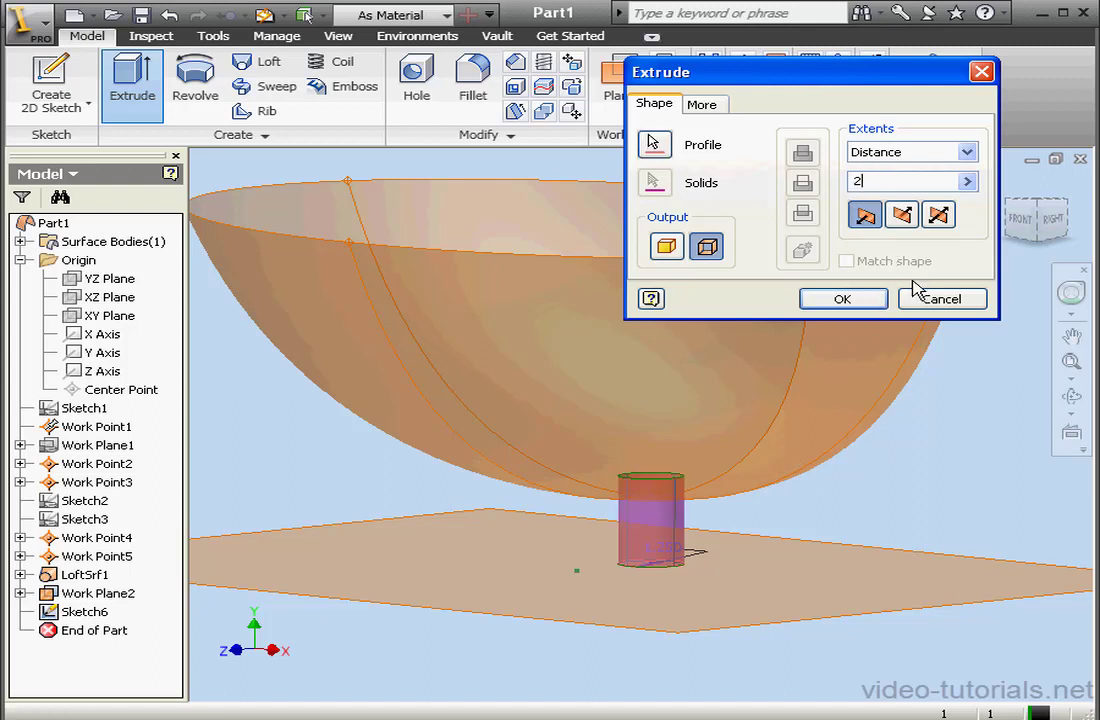
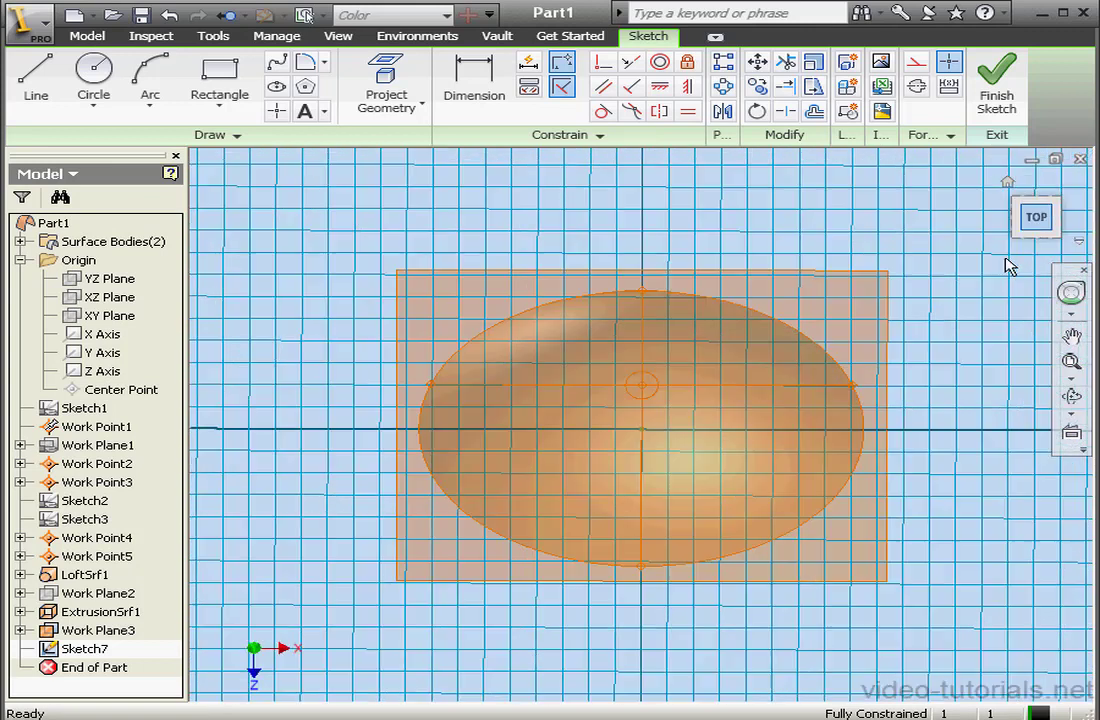
Step: Draw a horizontal line above the bowl's outline in the new top-view sketch
{"action": "left_click", "coordinate": [48, 84]}
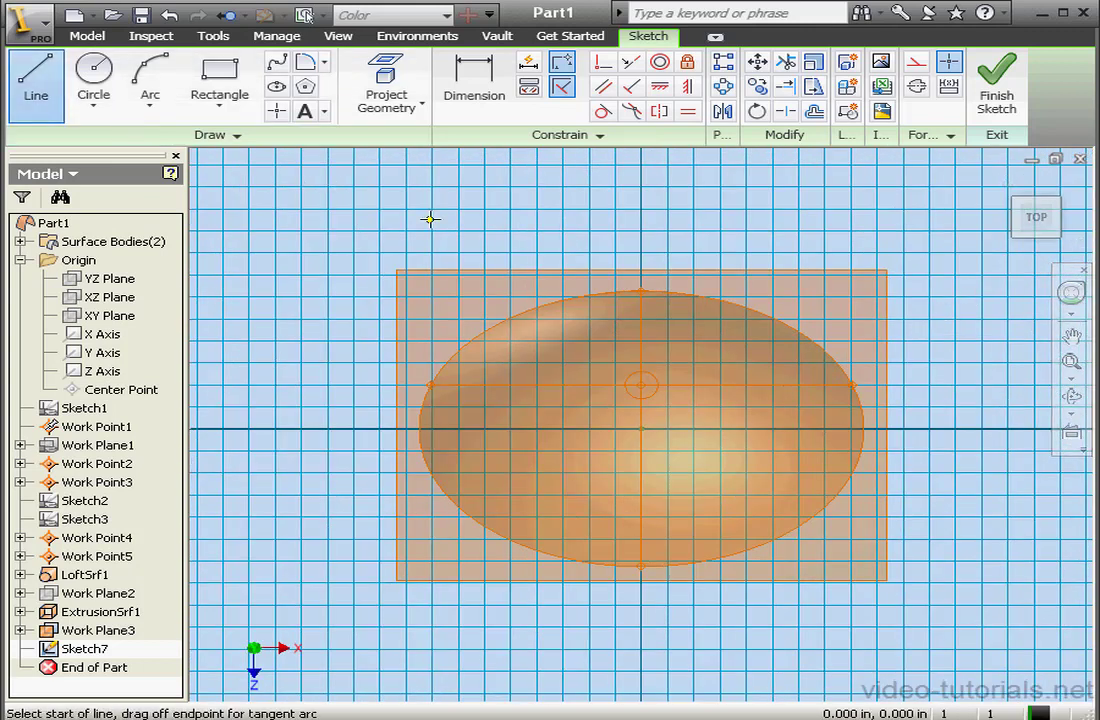
{"action": "left_click", "coordinate": [479, 226]}
{"action": "left_click", "coordinate": [622, 225]}
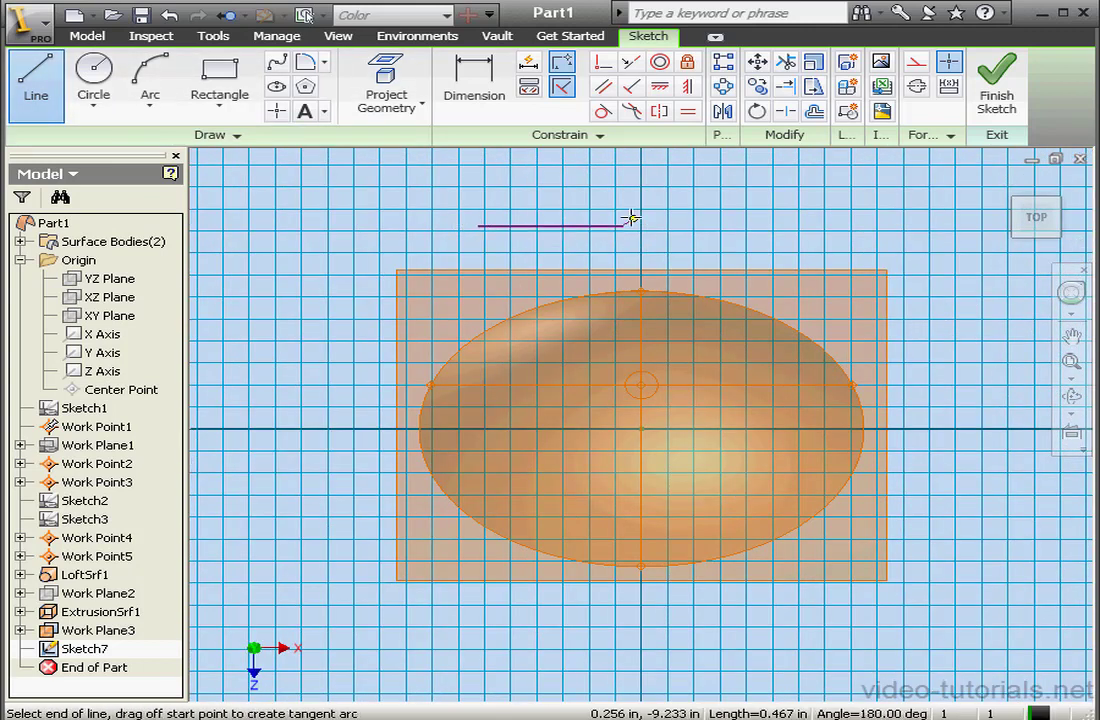
{"action": "right_click", "coordinate": [368, 197]}
{"action": "left_click", "coordinate": [420, 211]}
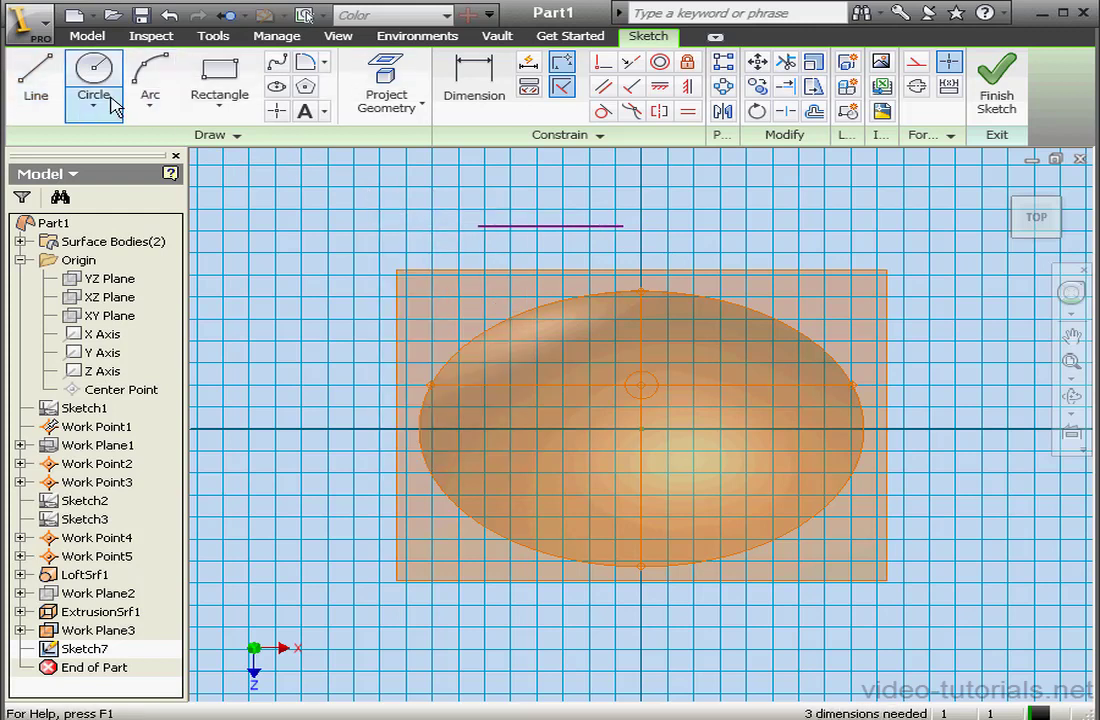
Step: Draw a vertical line about 3 in long just beside the left end of the horizontal line
{"action": "left_click", "coordinate": [36, 86]}
{"action": "left_click", "coordinate": [447, 193]}
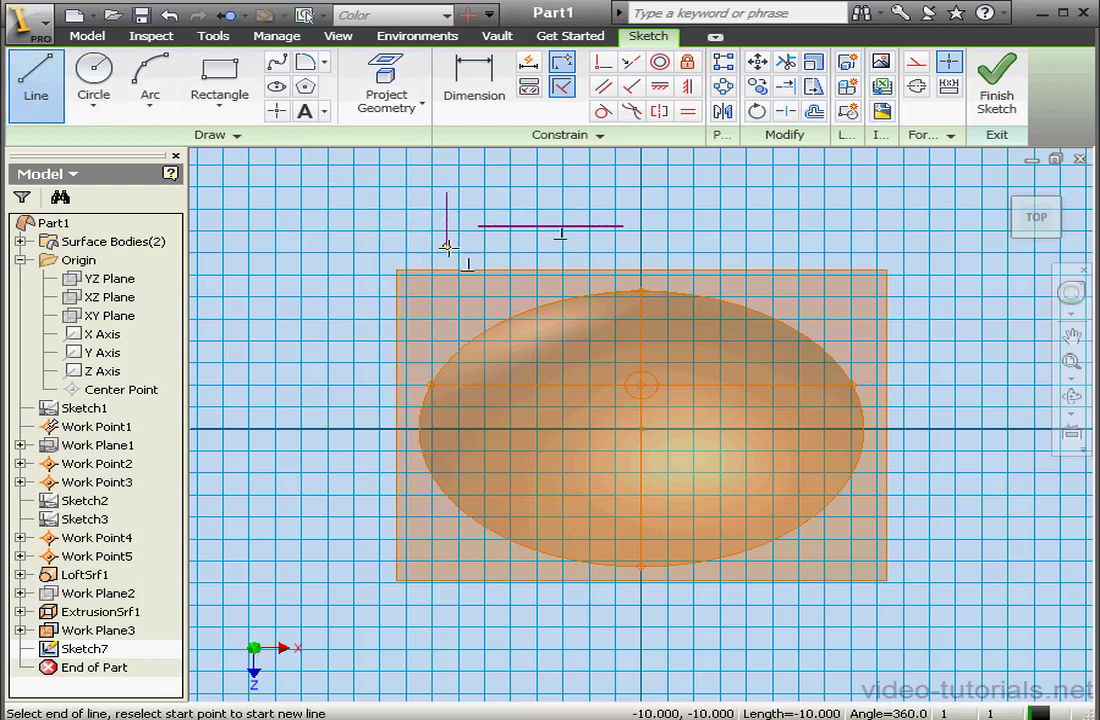
{"action": "left_click", "coordinate": [447, 258]}
{"action": "right_click", "coordinate": [448, 259]}
{"action": "left_click", "coordinate": [512, 270]}
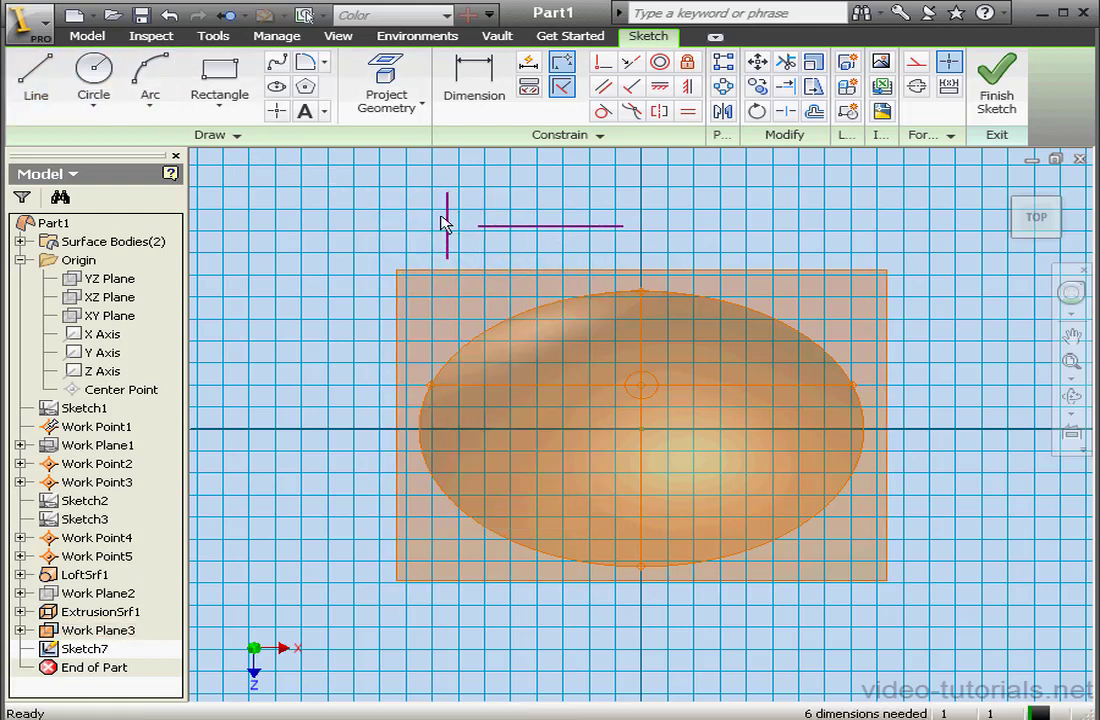
Step: Make the midpoints of the horizontal and vertical lines coincident so the two lines form a cross
{"action": "left_click", "coordinate": [603, 62]}
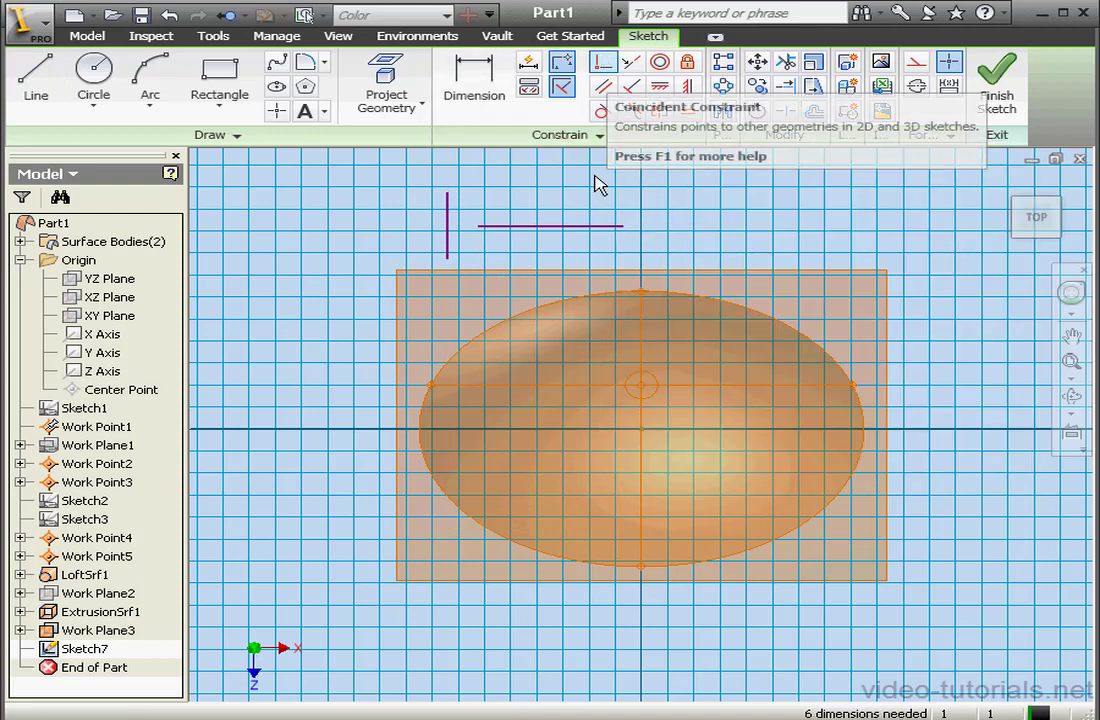
{"action": "left_click", "coordinate": [551, 226]}
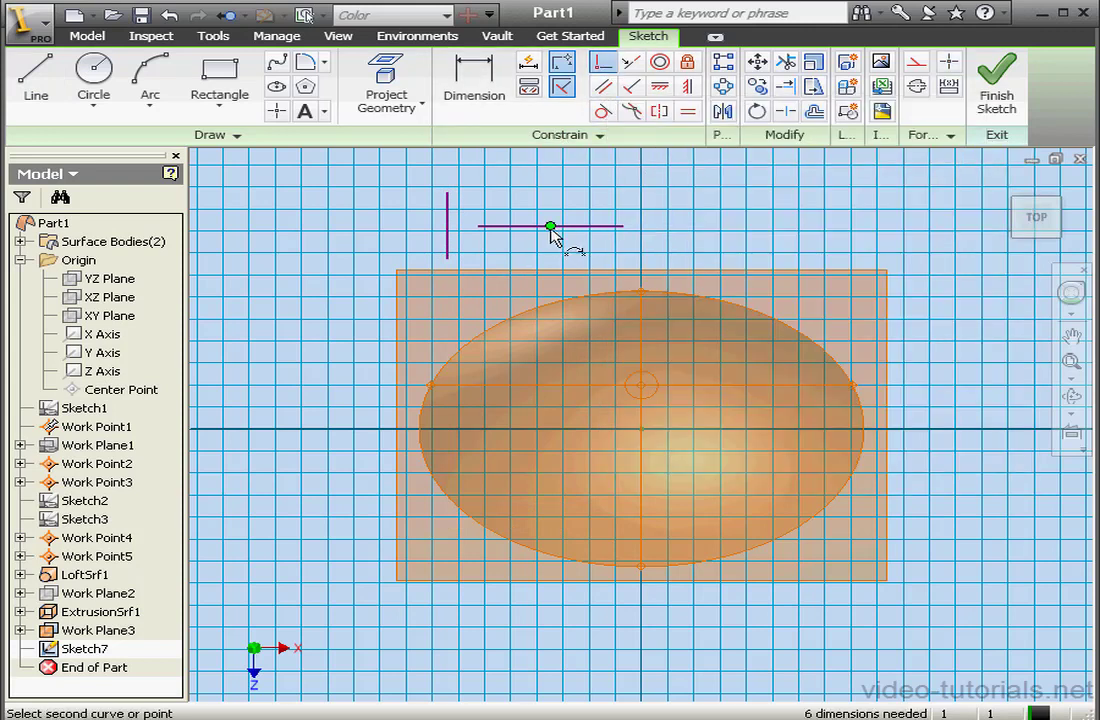
{"action": "left_click", "coordinate": [447, 227]}
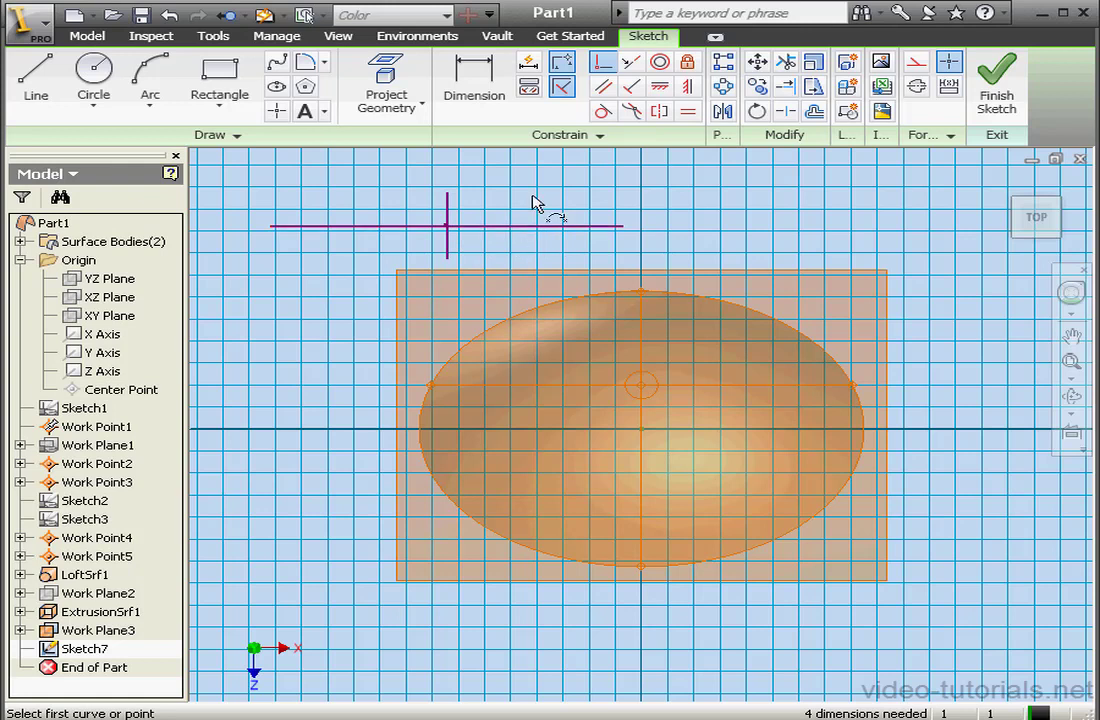
Step: Dimension the horizontal line of the cross and set its length to 8 in
{"action": "left_click", "coordinate": [476, 74]}
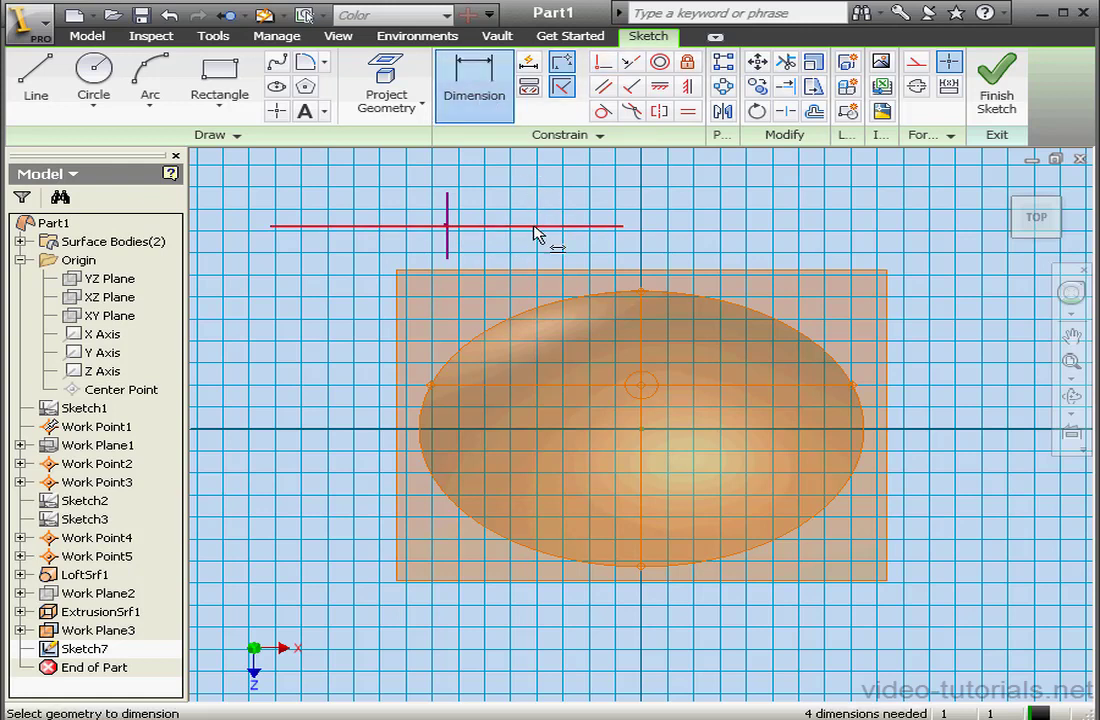
{"action": "left_click", "coordinate": [540, 226]}
{"action": "left_click", "coordinate": [515, 178]}
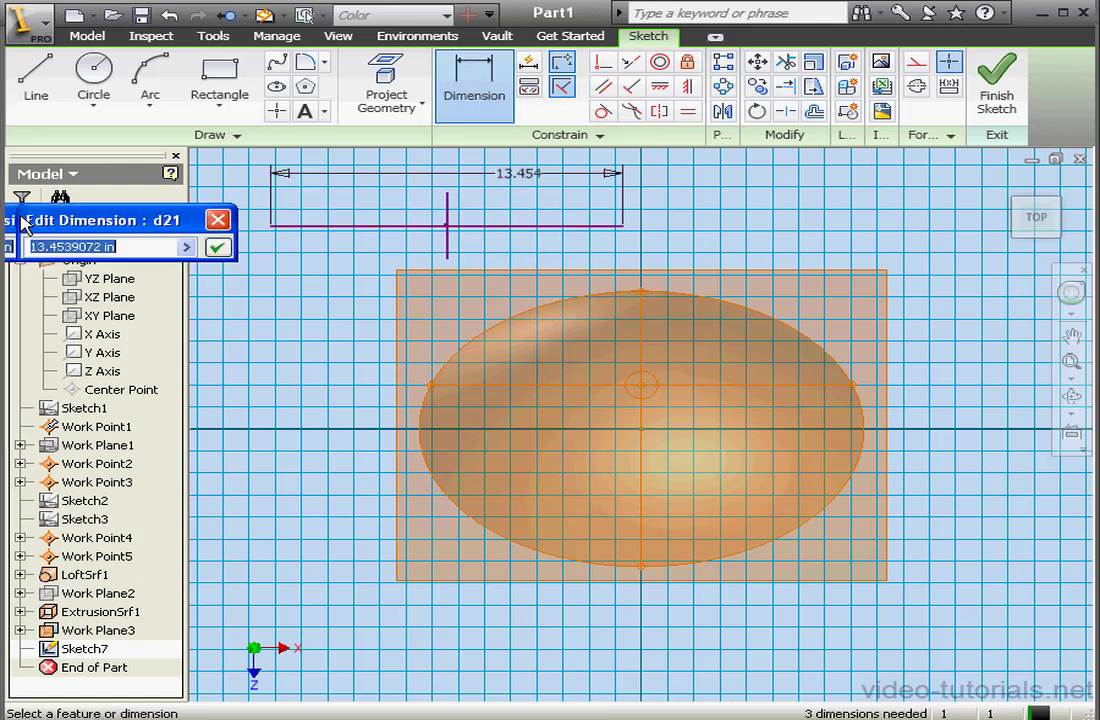
{"action": "type", "text": "8"}
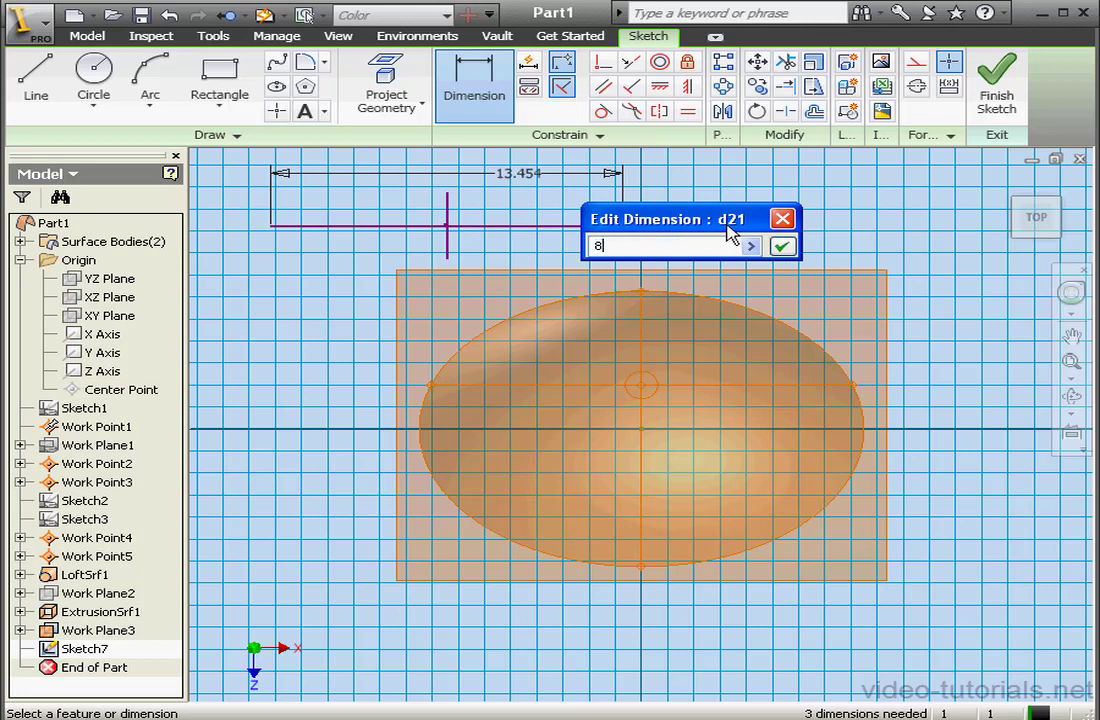
{"action": "left_click", "coordinate": [783, 247]}
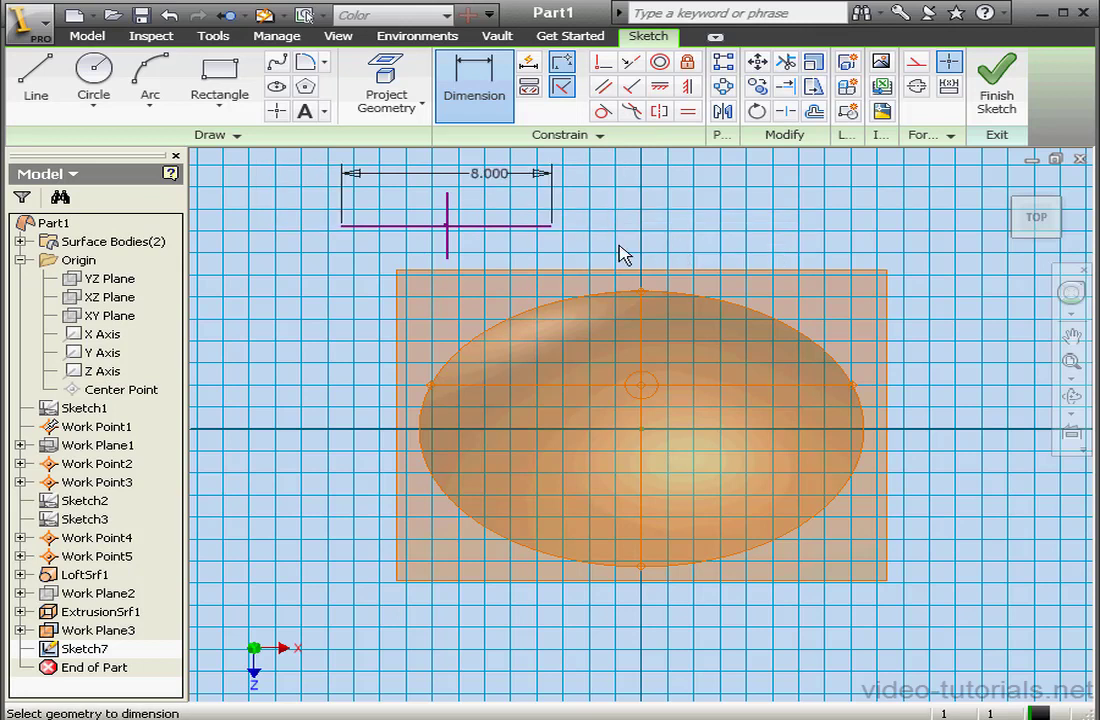
Step: Dimension the vertical line of the cross and set its length to 4 in
{"action": "left_click", "coordinate": [448, 250]}
{"action": "left_click", "coordinate": [582, 246]}
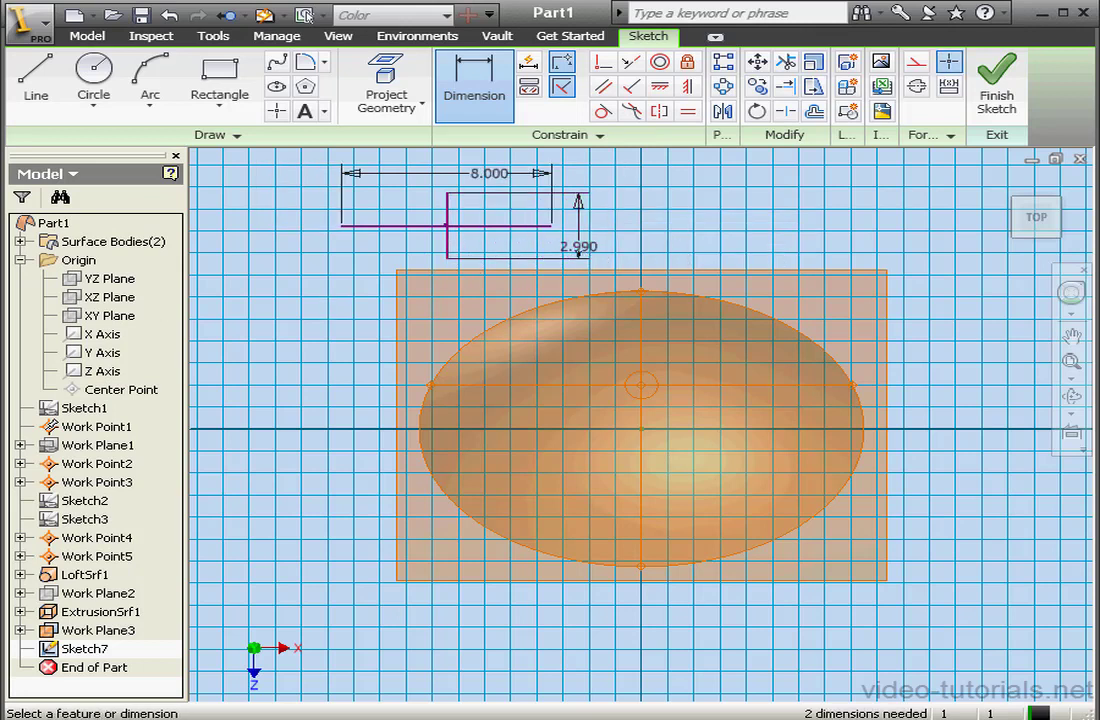
{"action": "type", "text": "4"}
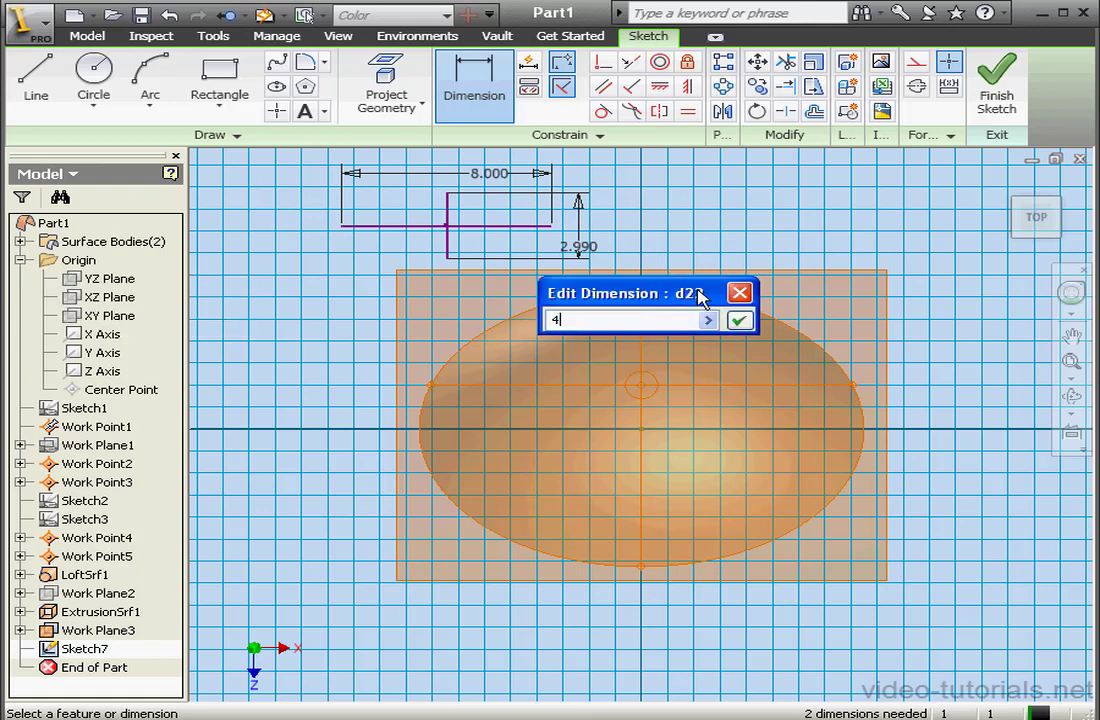
{"action": "left_click", "coordinate": [737, 320]}
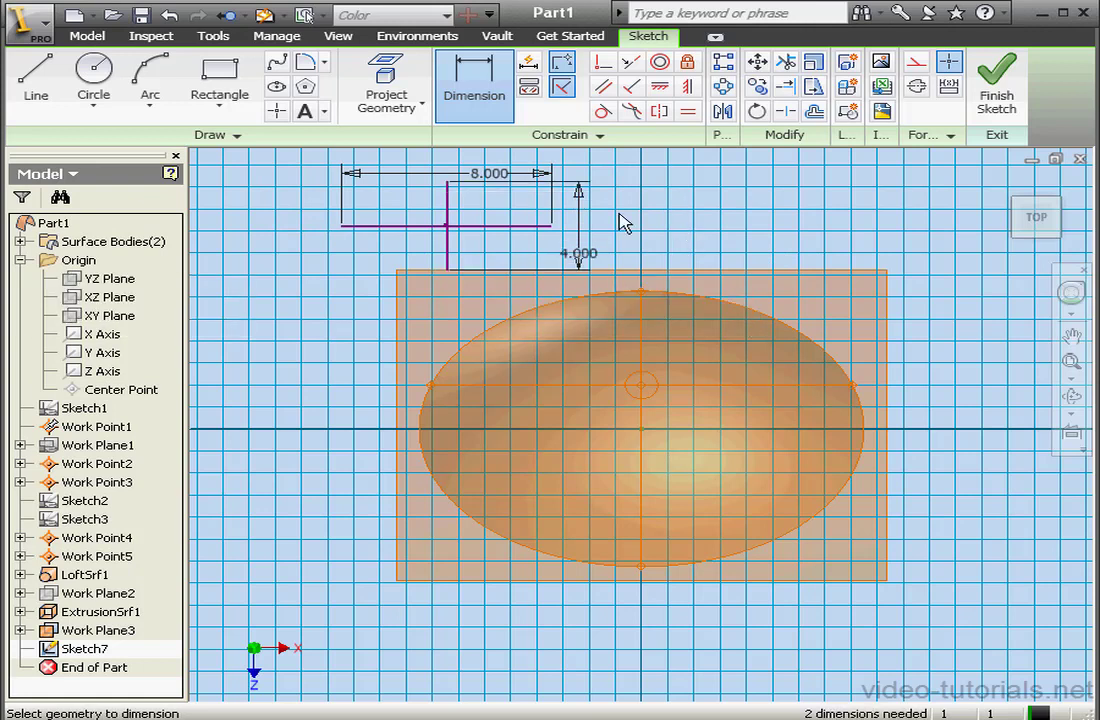
Step: Project Work Point1 into the sketch and make the centre of the cross coincident with the projected point
{"action": "left_click", "coordinate": [386, 88]}
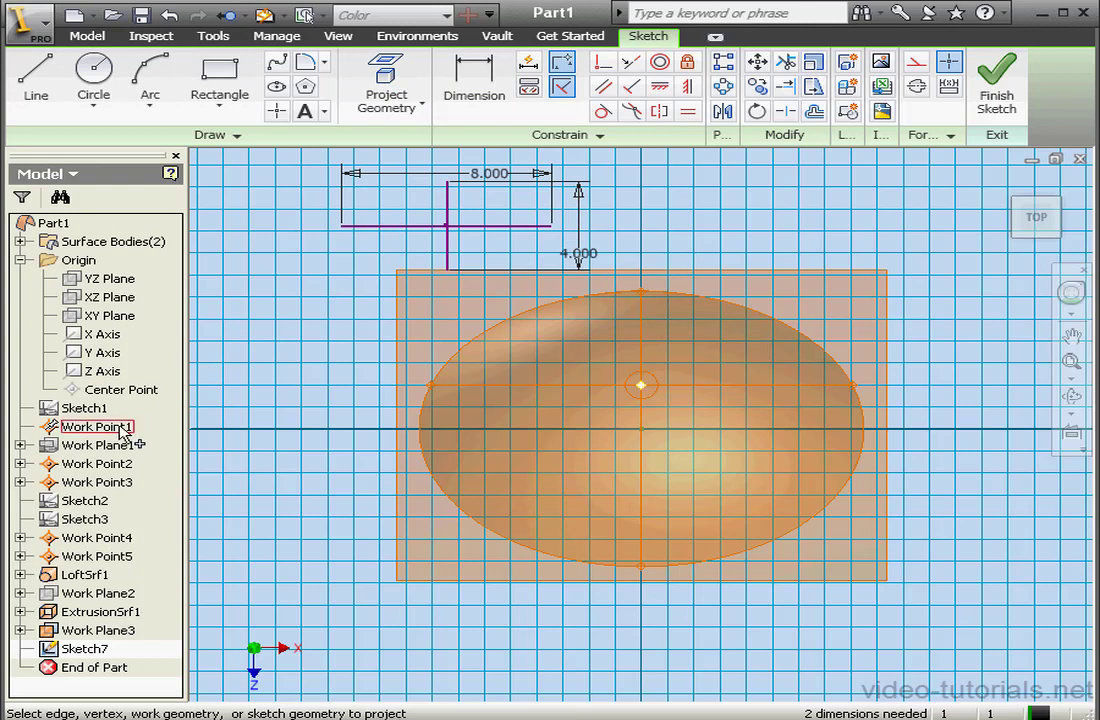
{"action": "right_click", "coordinate": [695, 212]}
{"action": "left_click", "coordinate": [707, 217]}
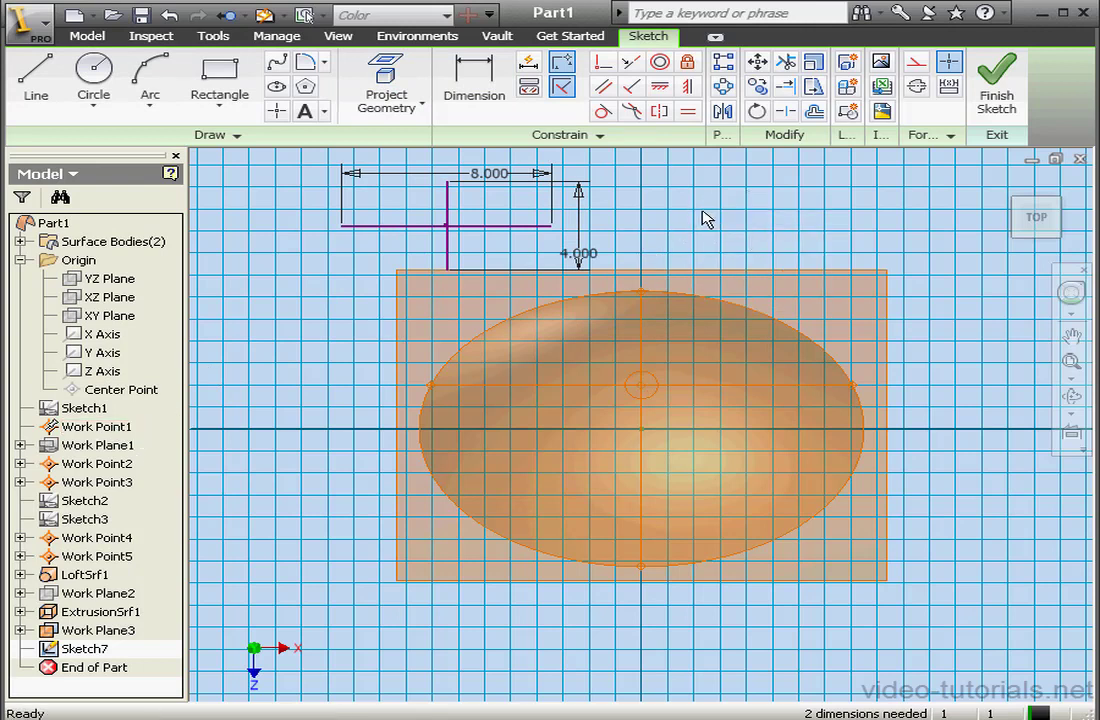
{"action": "left_click", "coordinate": [603, 61]}
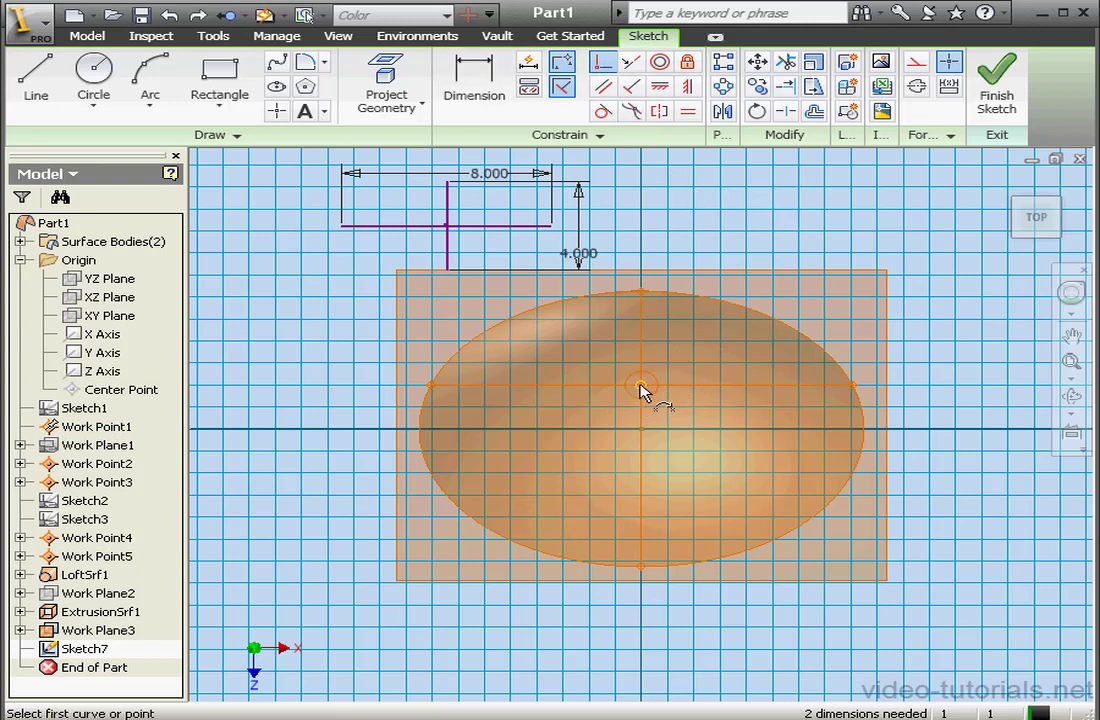
{"action": "left_click", "coordinate": [642, 387]}
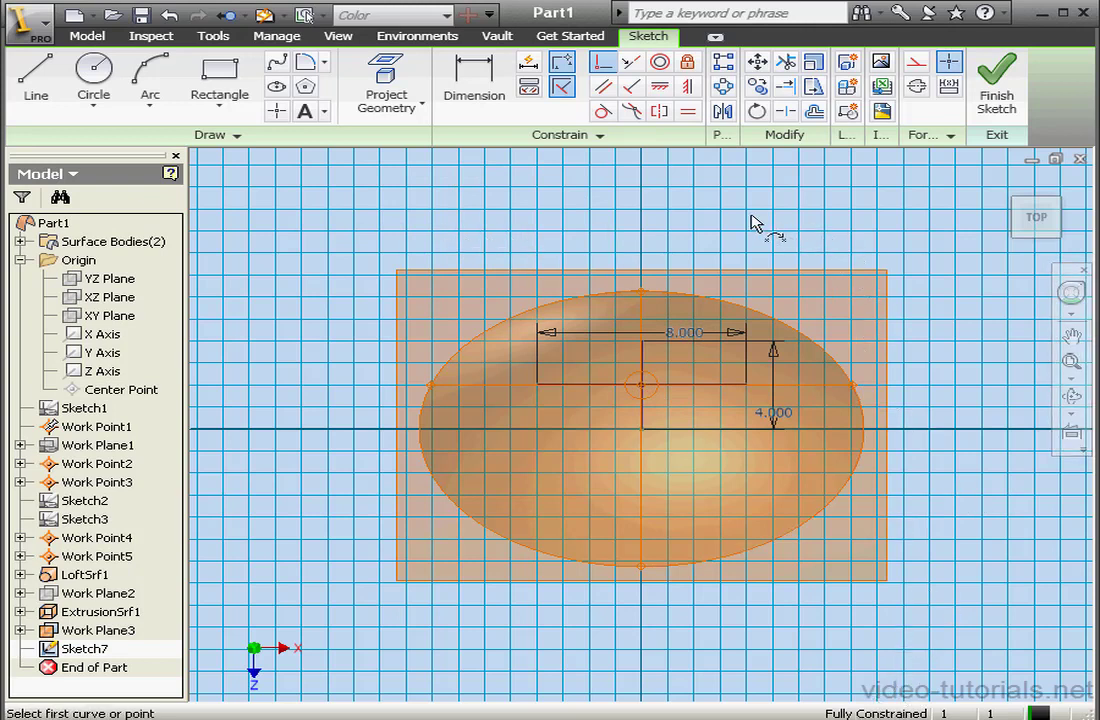
Step: Draw a closed spline through the cross's left, right and lower endpoints and the bowl rim's upper work point, and finish the sketch
{"action": "left_click", "coordinate": [415, 95]}
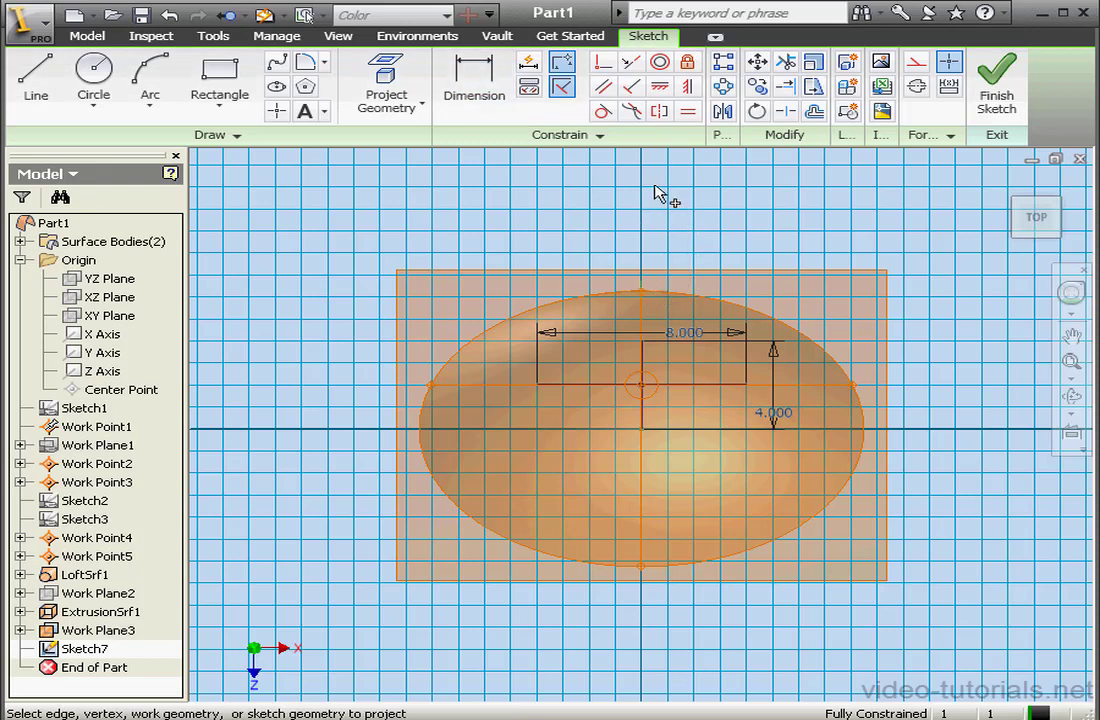
{"action": "left_click", "coordinate": [277, 62]}
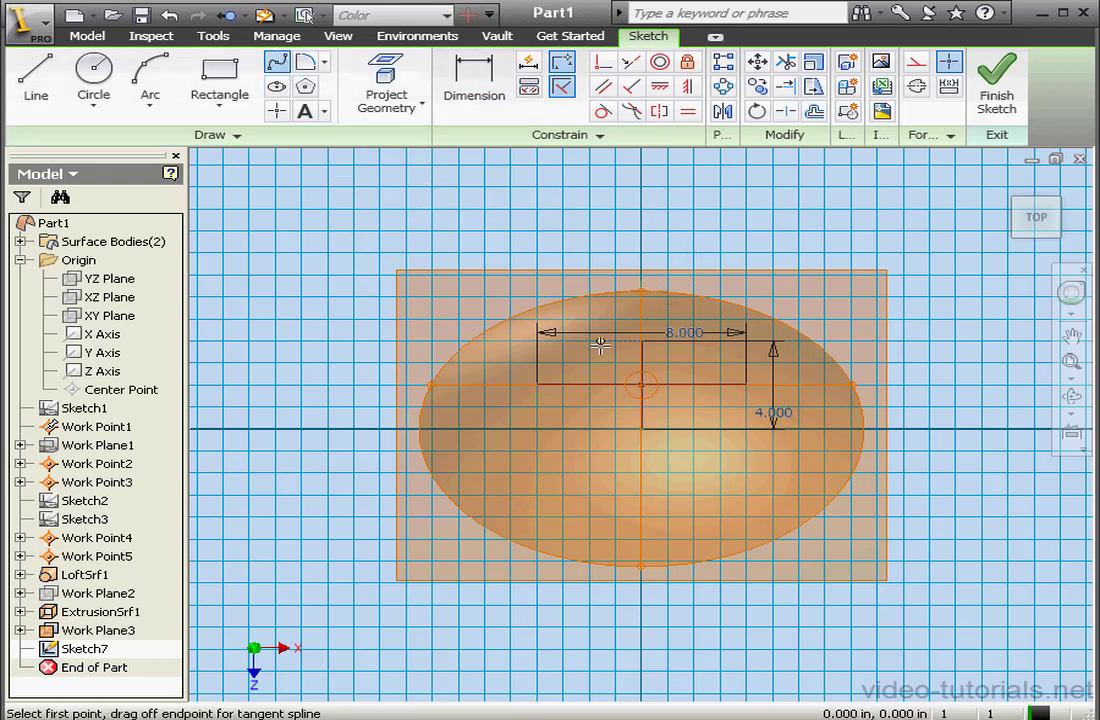
{"action": "left_click", "coordinate": [641, 429]}
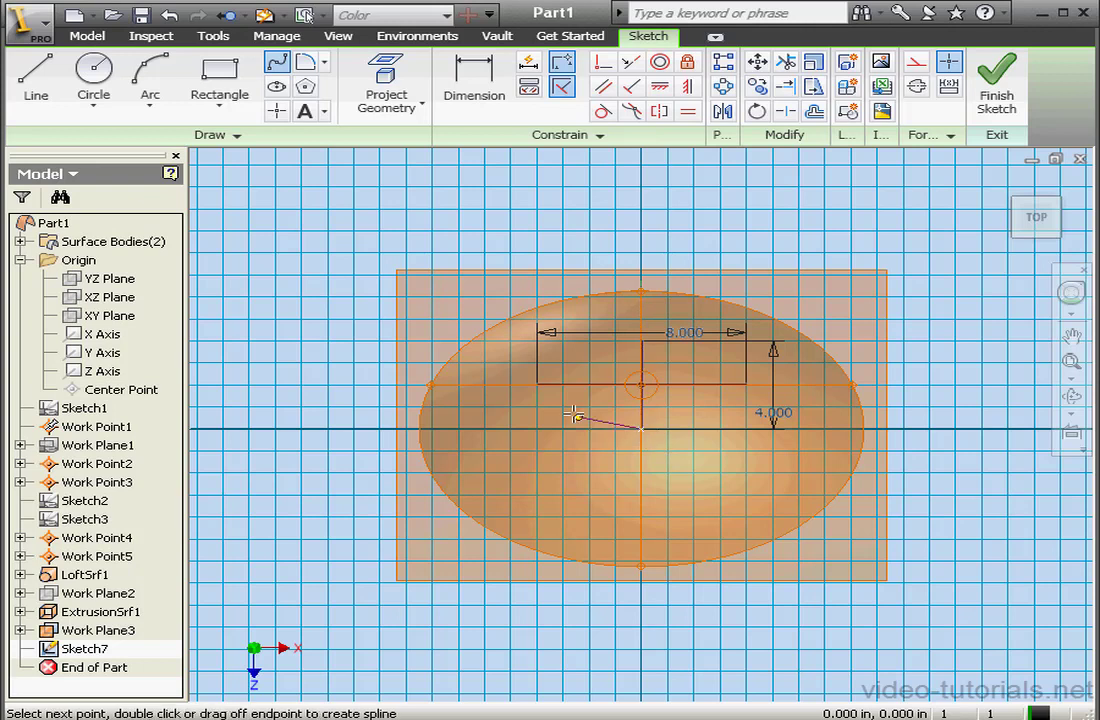
{"action": "left_click", "coordinate": [538, 384]}
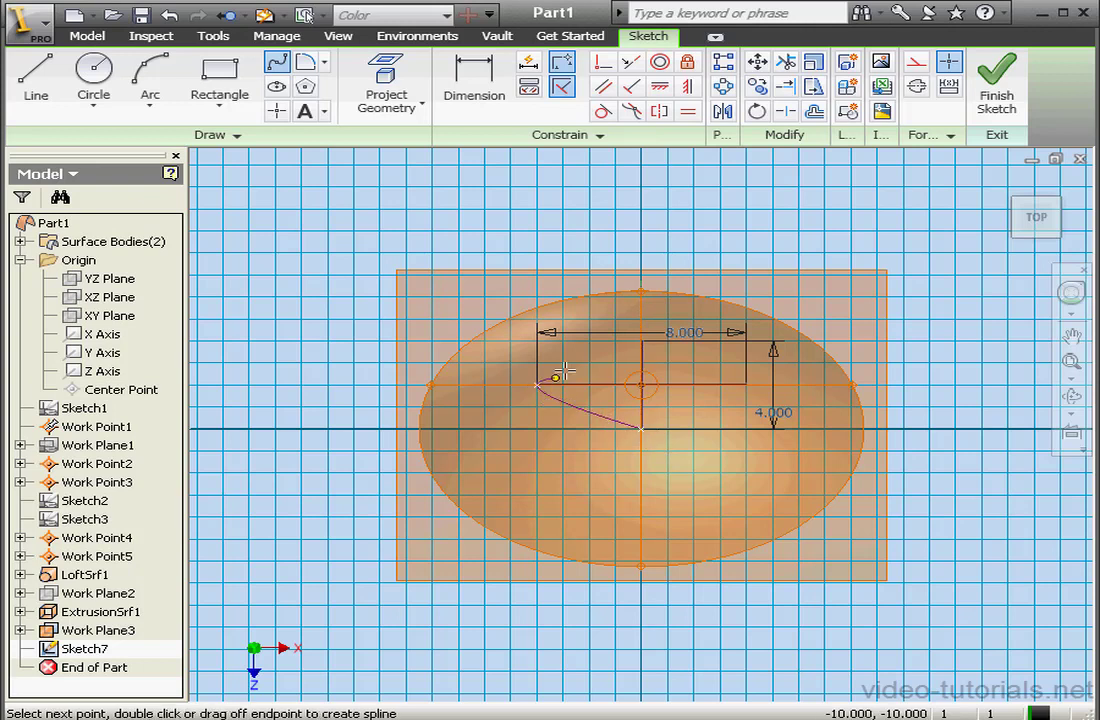
{"action": "left_click", "coordinate": [641, 292]}
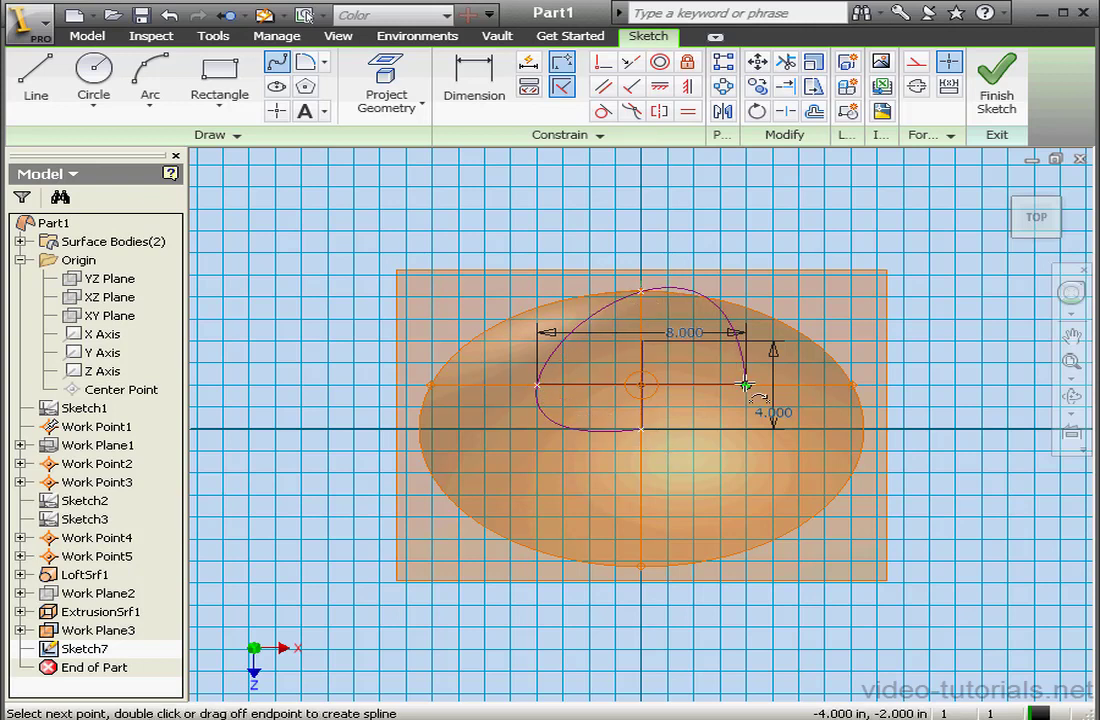
{"action": "left_click", "coordinate": [745, 384]}
{"action": "left_click", "coordinate": [641, 429]}
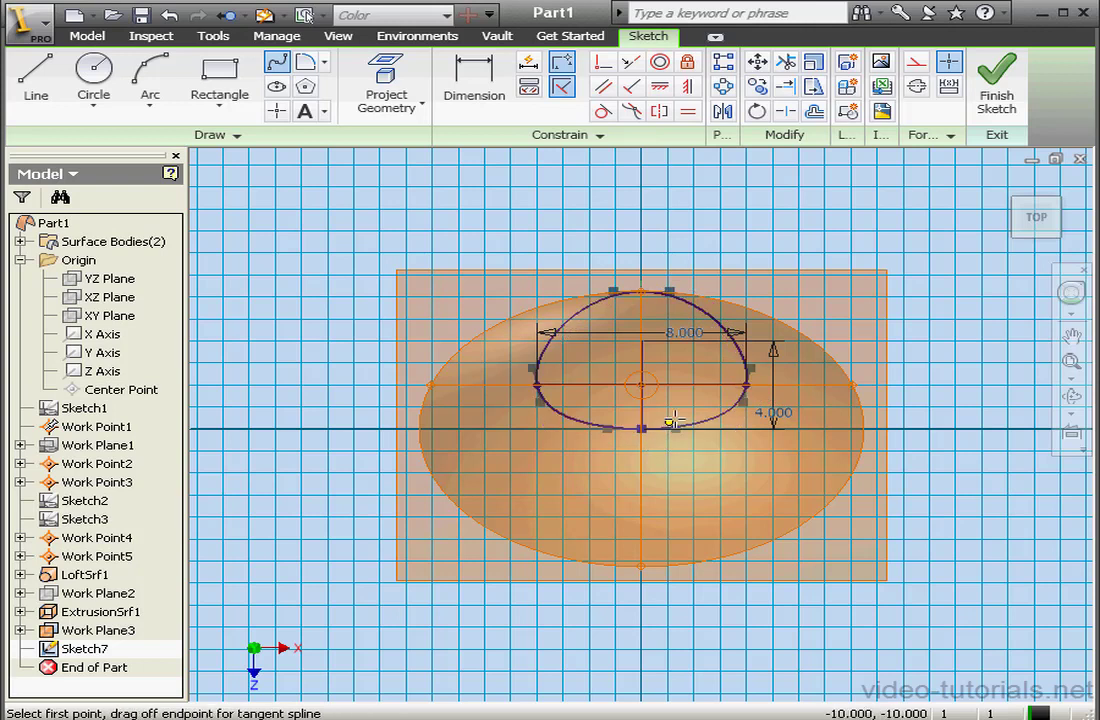
{"action": "right_click", "coordinate": [768, 216]}
{"action": "left_click", "coordinate": [830, 228]}
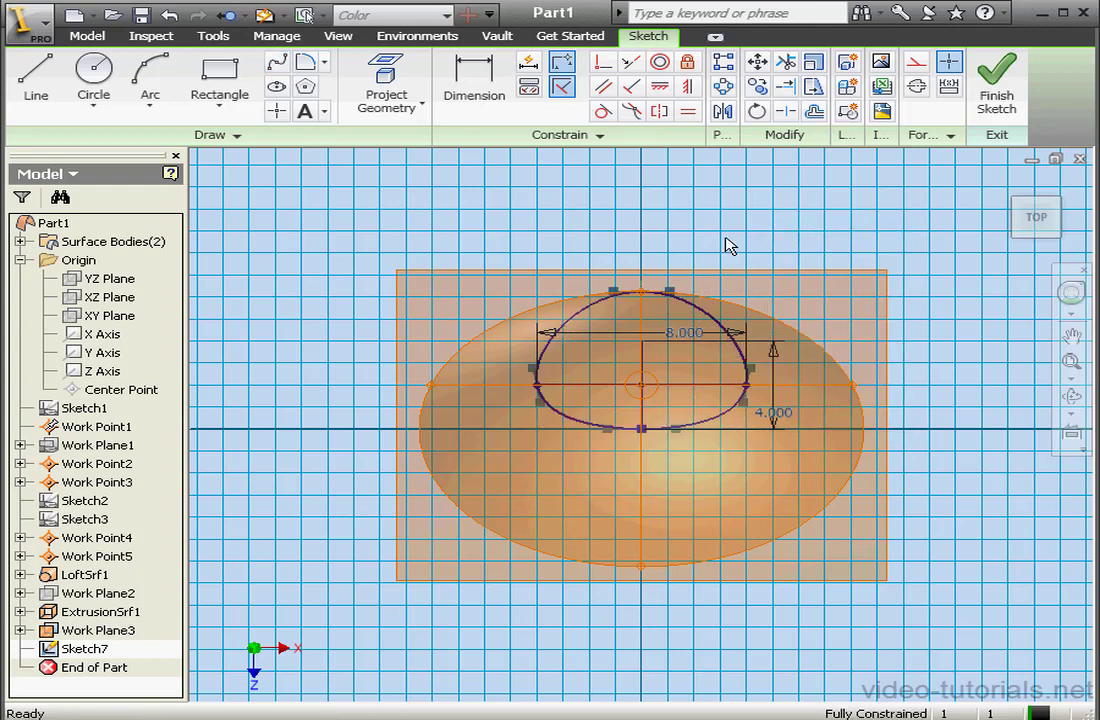
{"action": "left_click", "coordinate": [728, 272]}
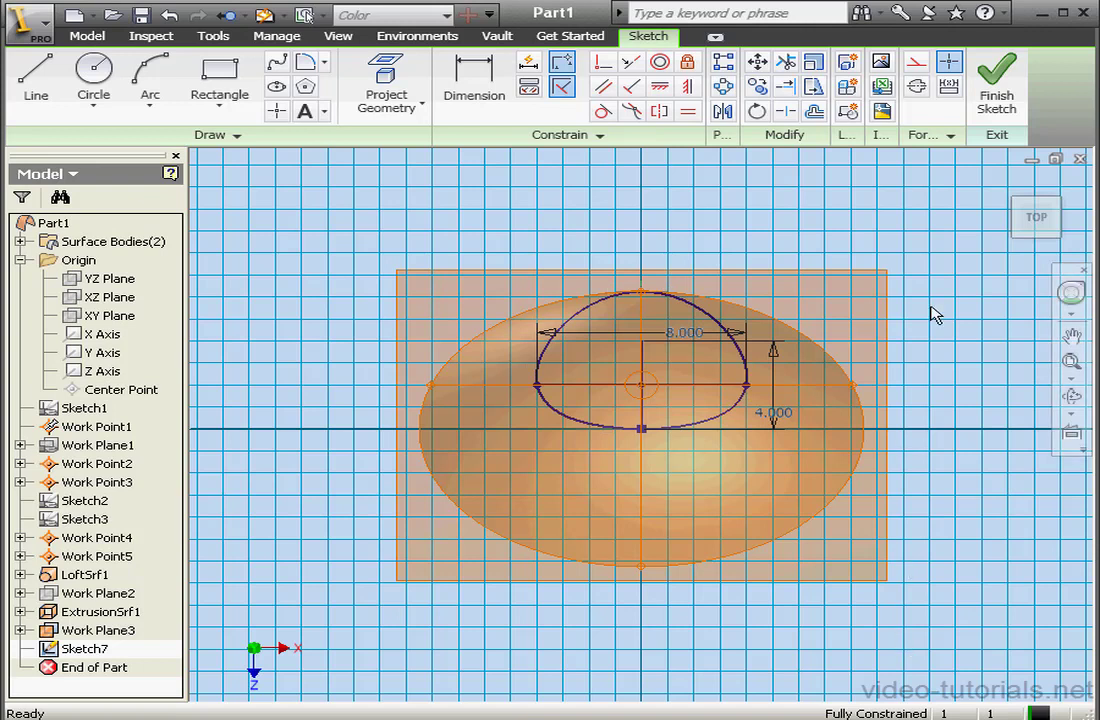
{"action": "left_click", "coordinate": [995, 95]}
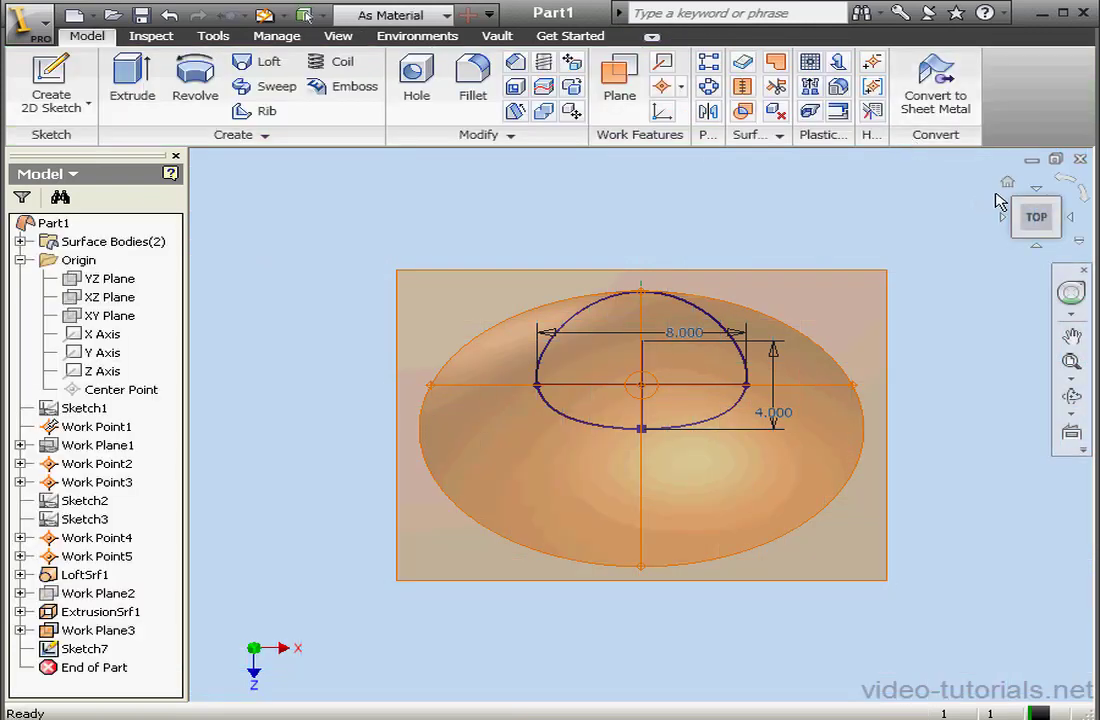
Step: Extrude the closed spline profile as a surface with To Next extents, using the lofted bowl surface as the terminator
{"action": "left_click", "coordinate": [1007, 180]}
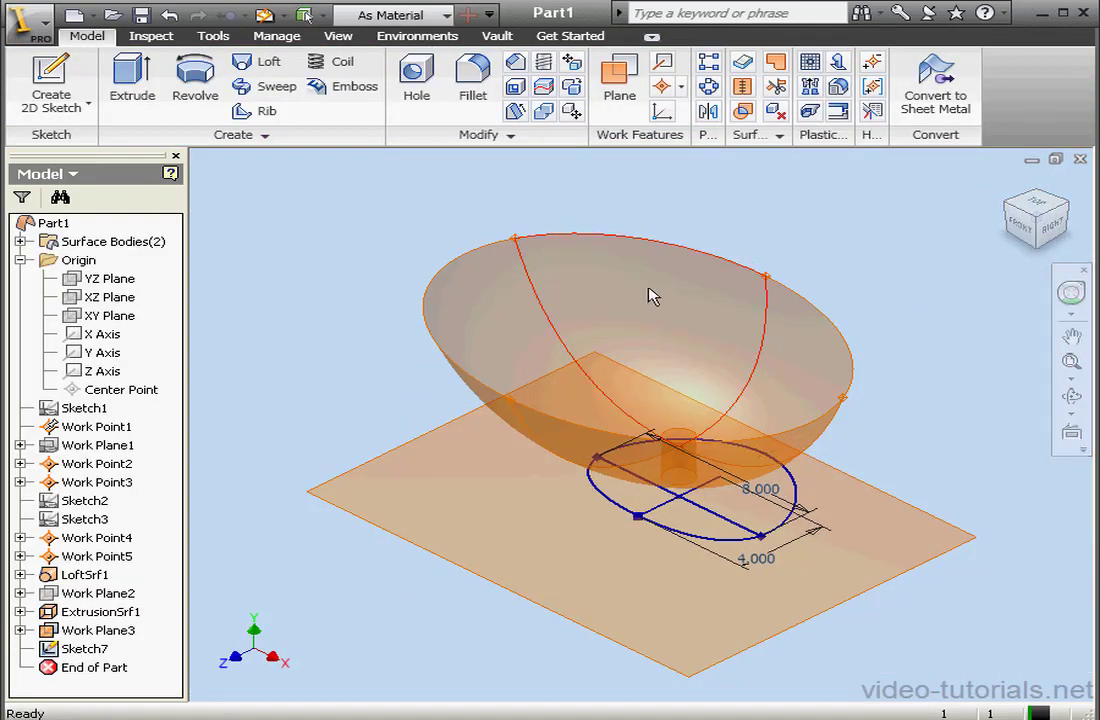
{"action": "left_click", "coordinate": [130, 80]}
{"action": "left_click_drag", "start_coordinate": [797, 92], "coordinate": [249, 94]}
{"action": "left_click", "coordinate": [160, 249]}
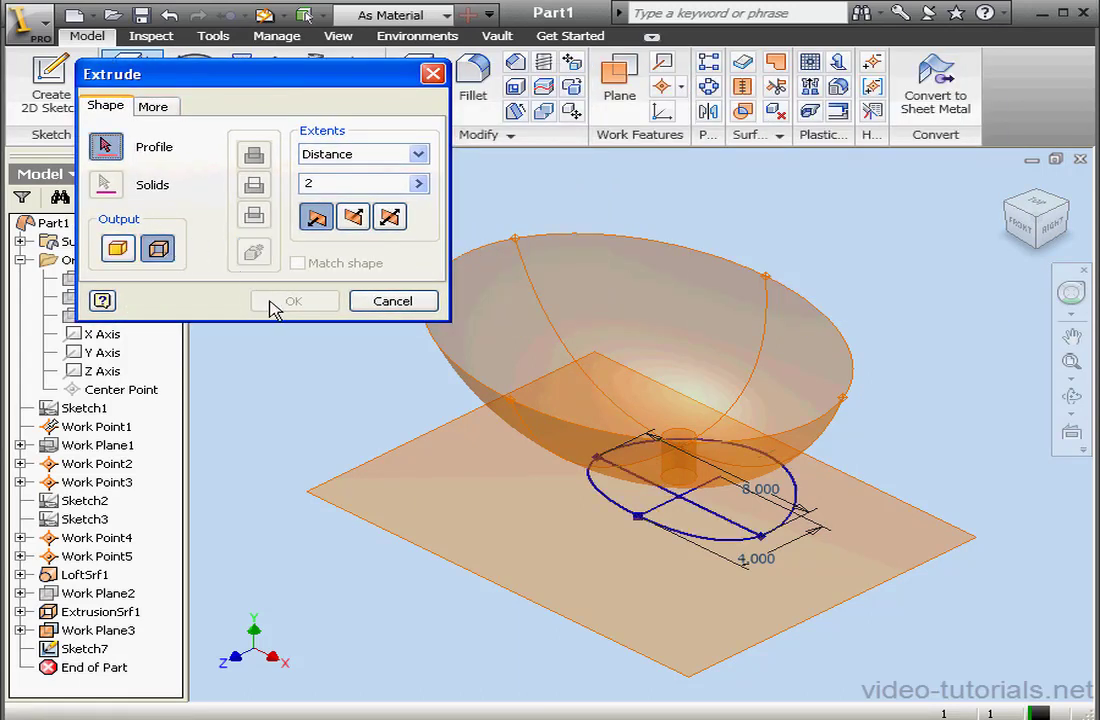
{"action": "left_click", "coordinate": [798, 499]}
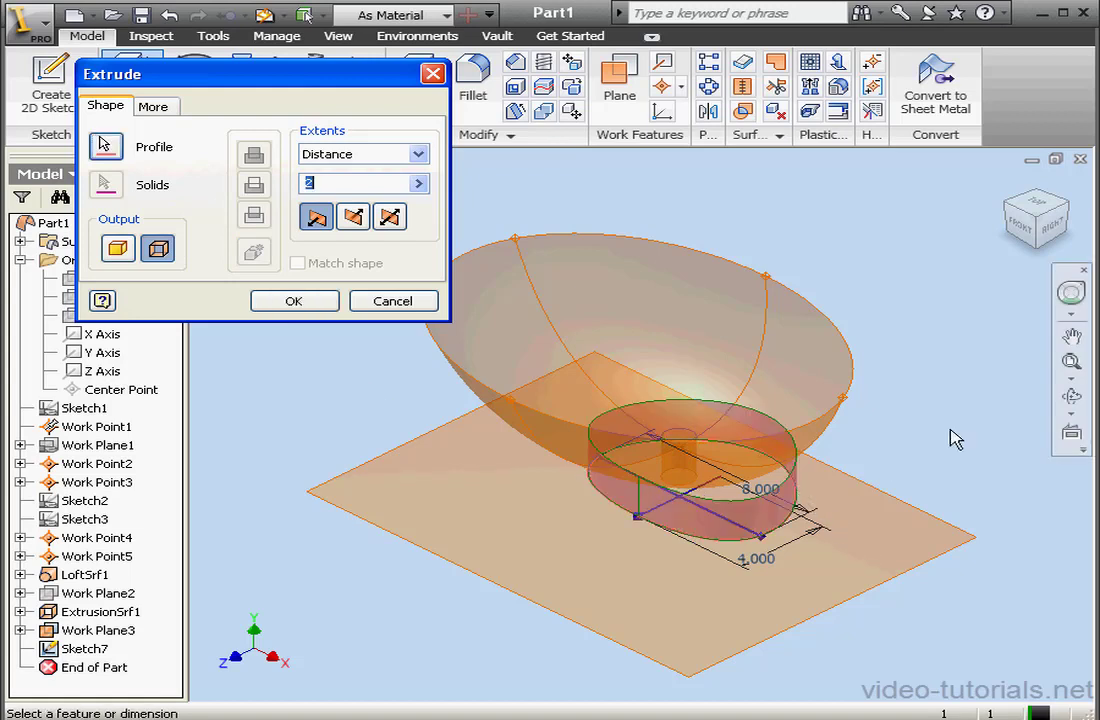
{"action": "left_click", "coordinate": [418, 154]}
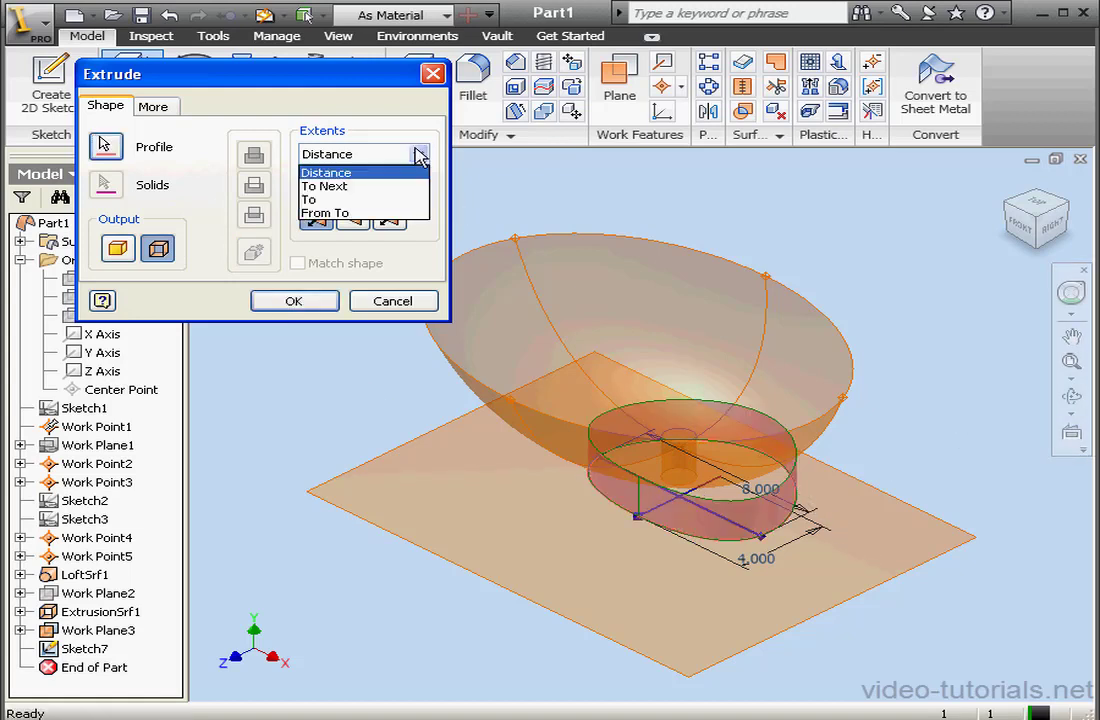
{"action": "left_click", "coordinate": [360, 187]}
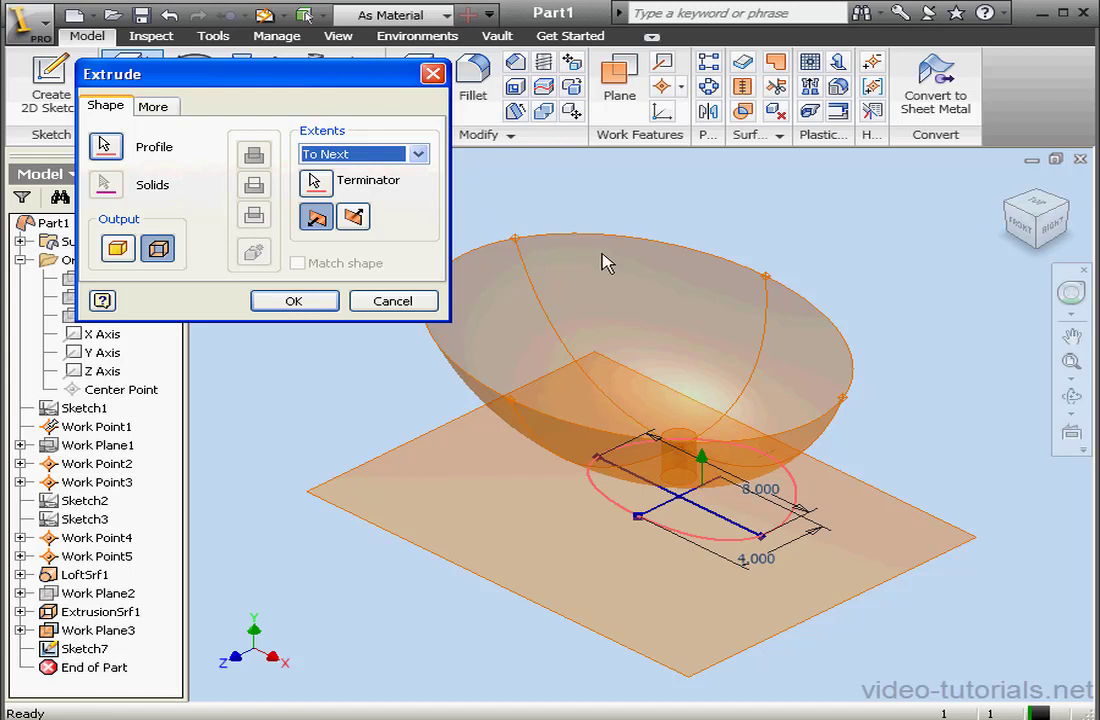
{"action": "left_click", "coordinate": [315, 180]}
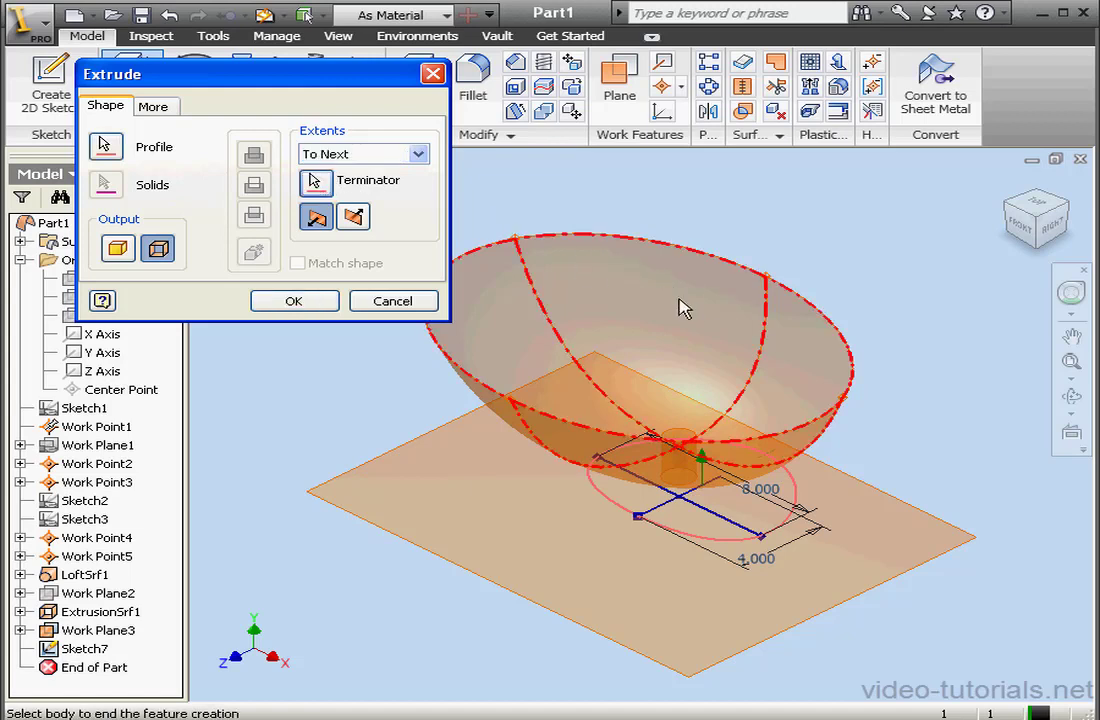
{"action": "left_click", "coordinate": [715, 278]}
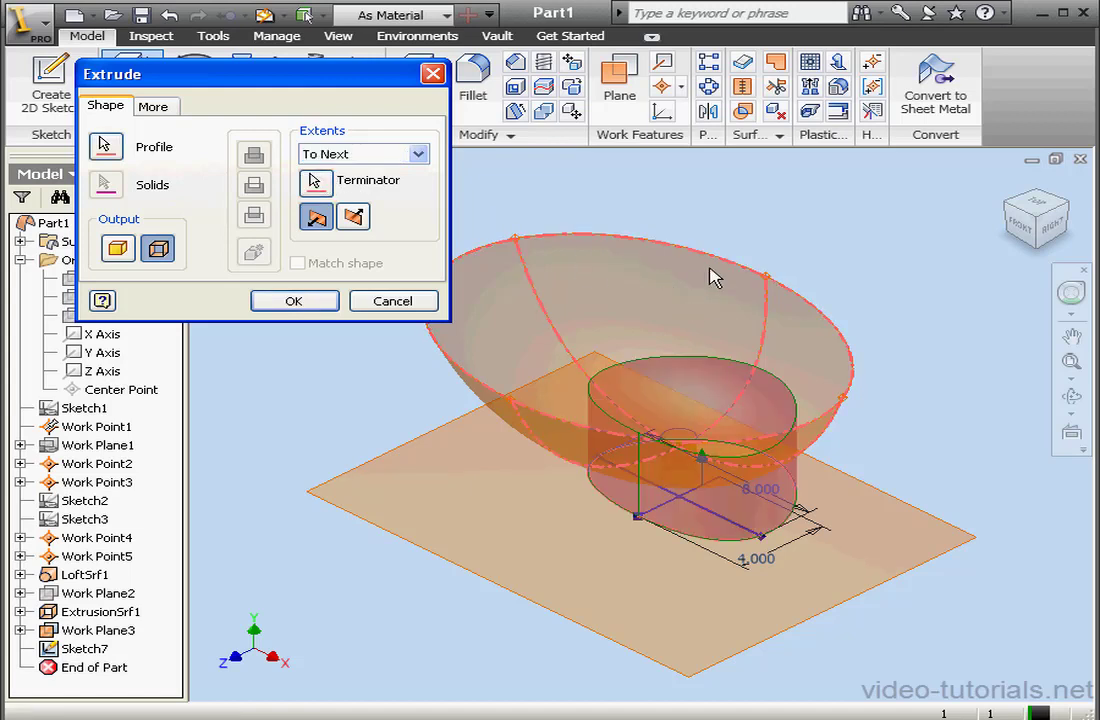
{"action": "left_click", "coordinate": [1072, 400]}
{"action": "left_click_drag", "start_coordinate": [605, 441], "coordinate": [586, 481]}
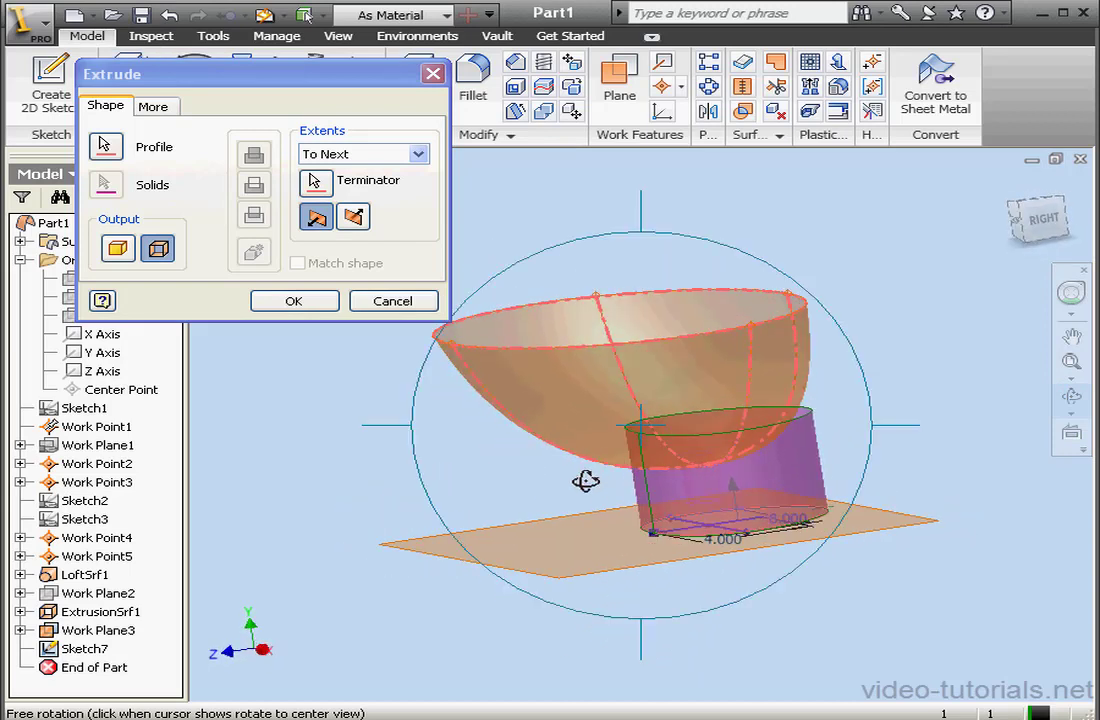
{"action": "left_click", "coordinate": [293, 300]}
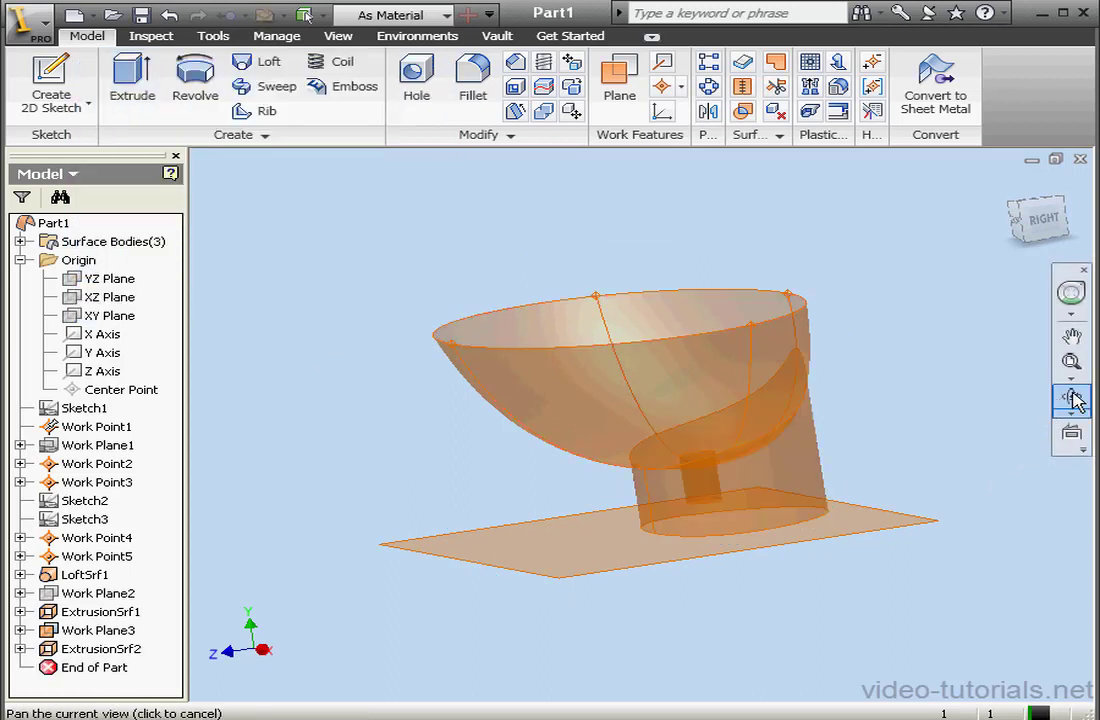
Step: Open Sketch4, the loft's rear rail sketch, for editing and view it straight on from the right side
{"action": "left_click", "coordinate": [1070, 393]}
{"action": "left_click", "coordinate": [1035, 220]}
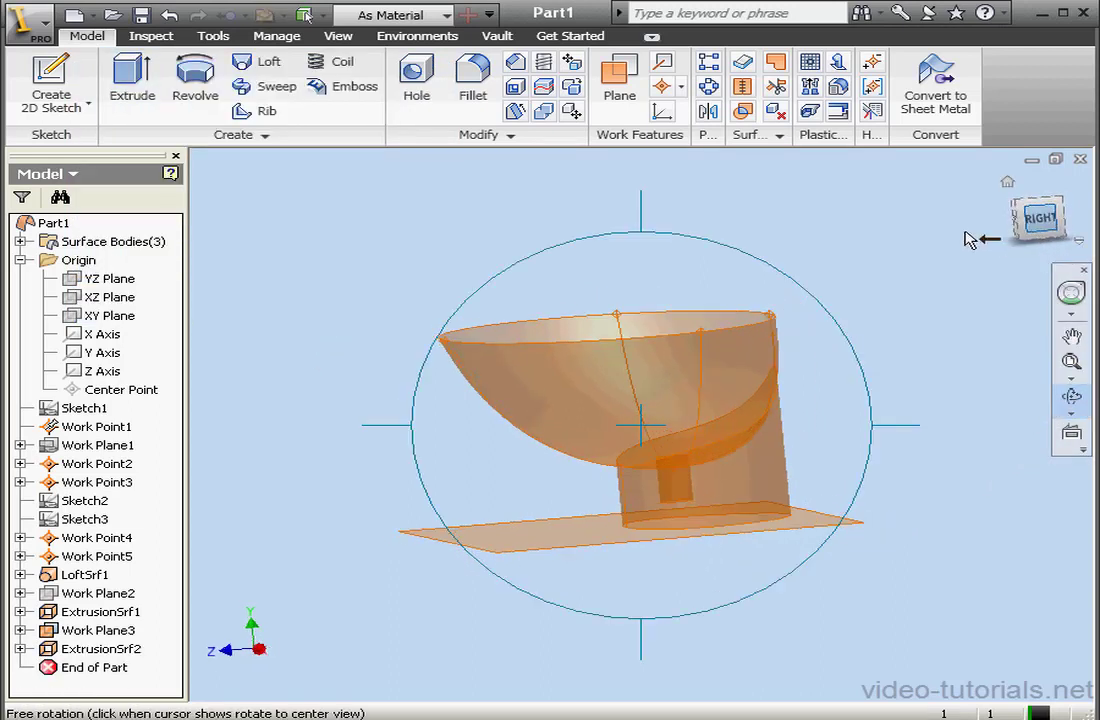
{"action": "scroll", "coordinate": [768, 447], "scroll_direction": "up", "scroll_amount": 2}
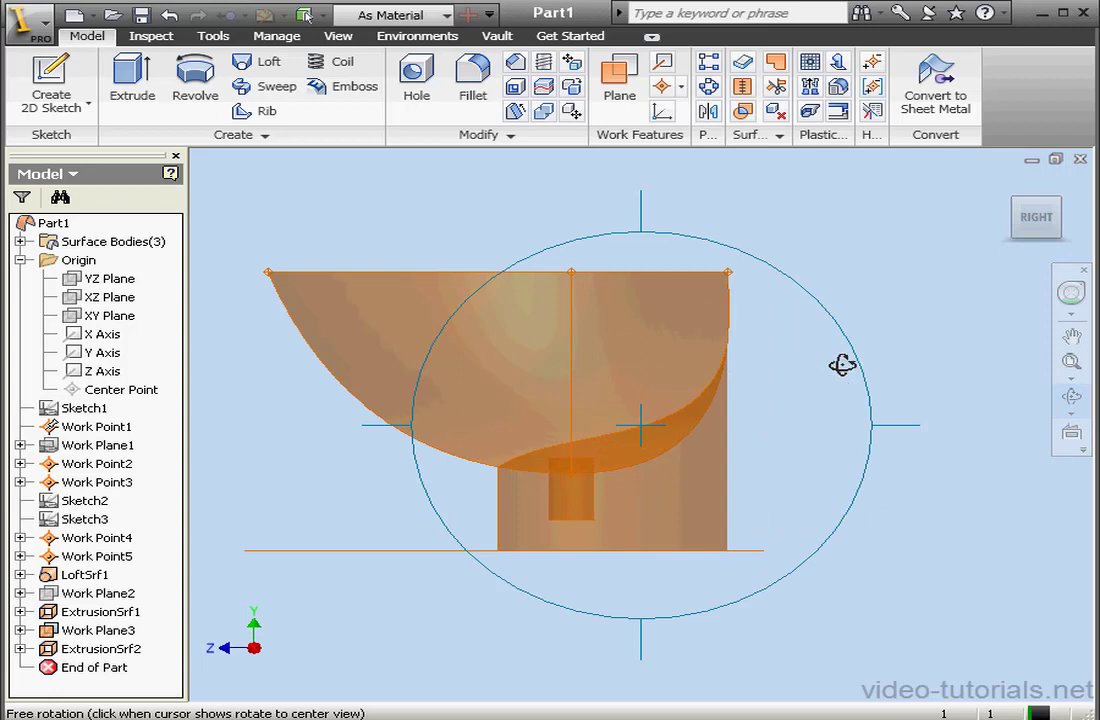
{"action": "left_click_drag", "start_coordinate": [842, 365], "coordinate": [760, 408]}
{"action": "left_click", "coordinate": [1070, 393]}
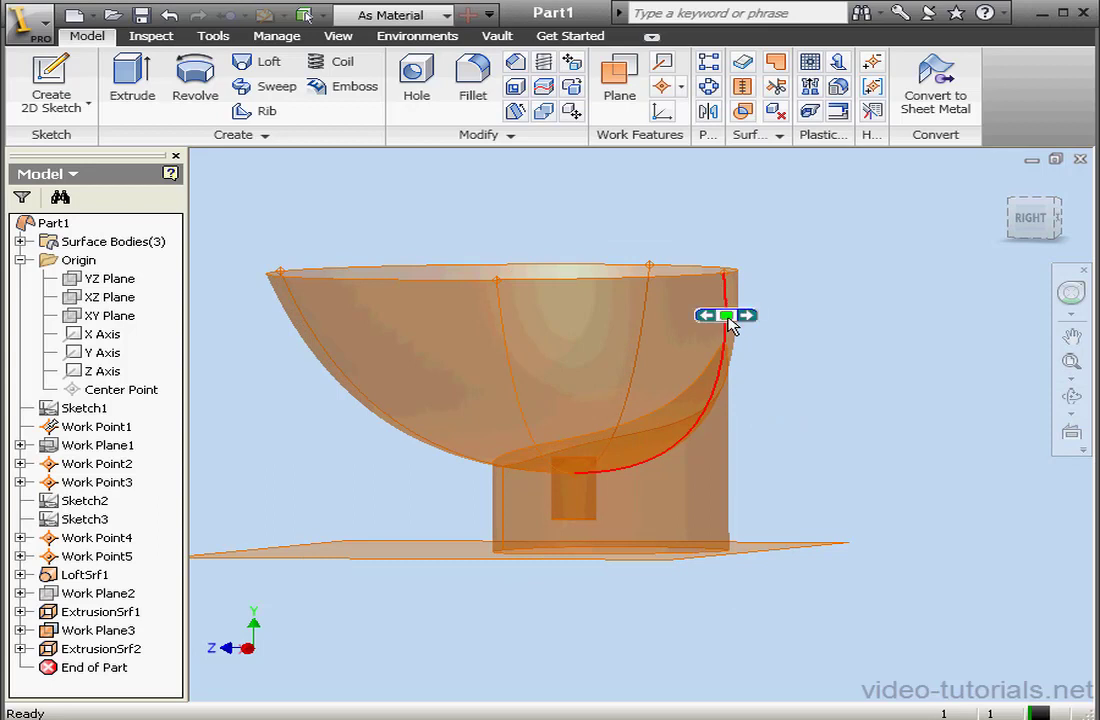
{"action": "left_click", "coordinate": [20, 574]}
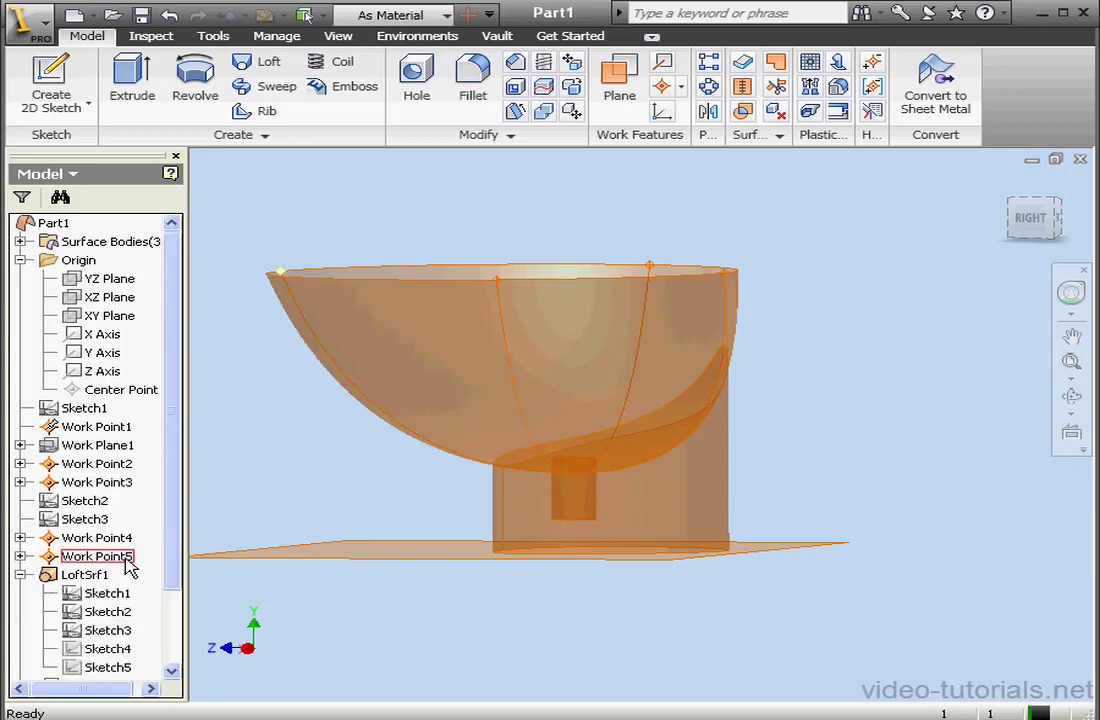
{"action": "double_click", "coordinate": [78, 650]}
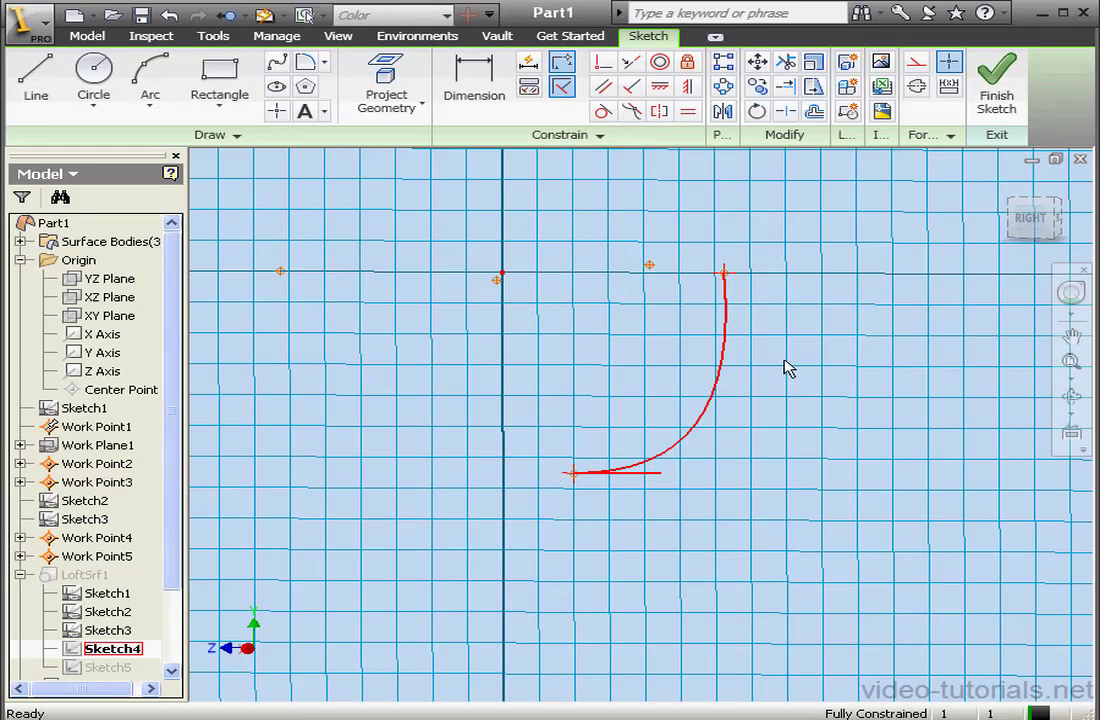
{"action": "left_click", "coordinate": [1031, 218]}
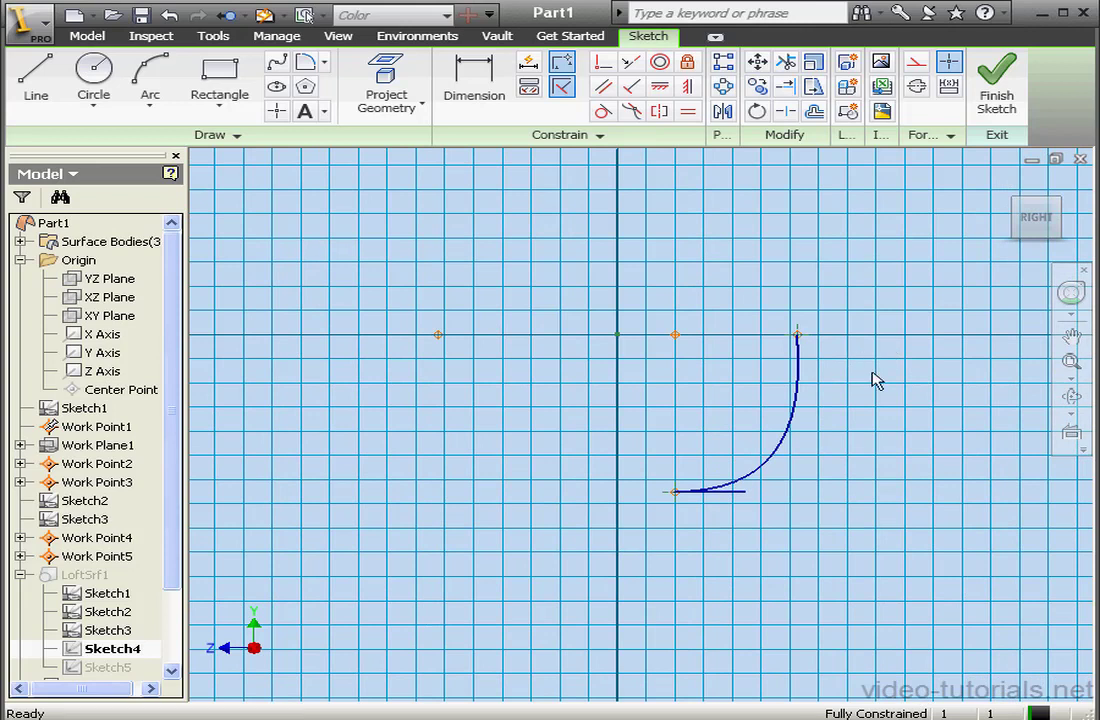
Step: Draw a vertical line down from the rail curve's upper endpoint to check the curve's bulge, and delete the line
{"action": "left_click", "coordinate": [36, 80]}
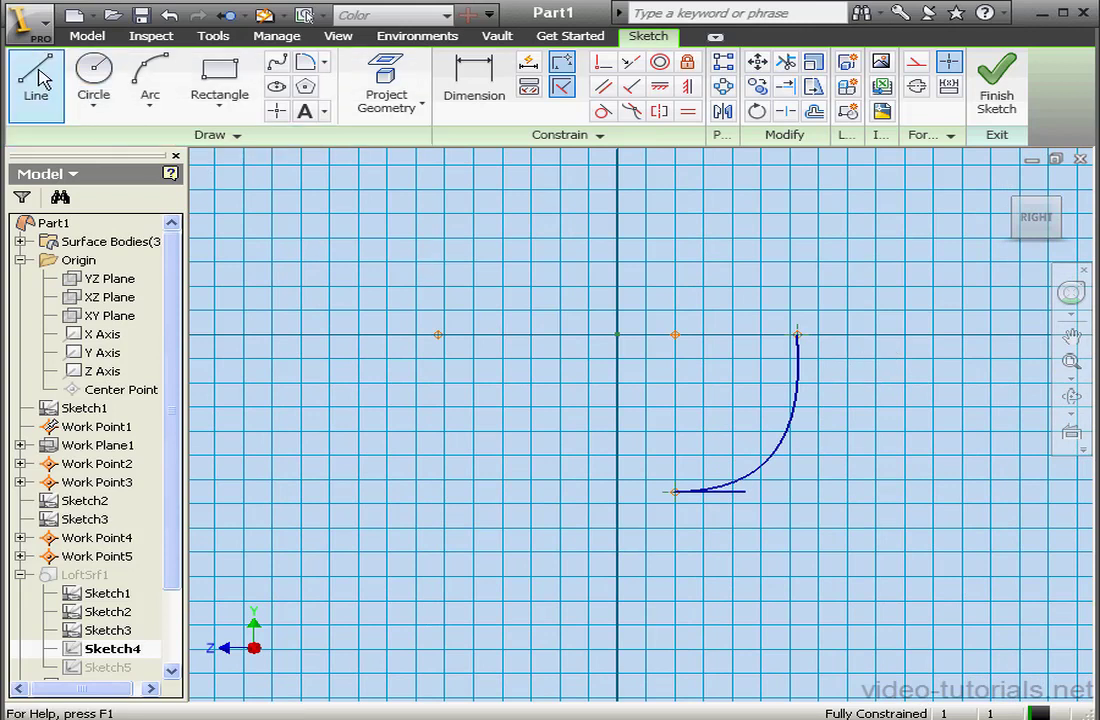
{"action": "left_click", "coordinate": [797, 334]}
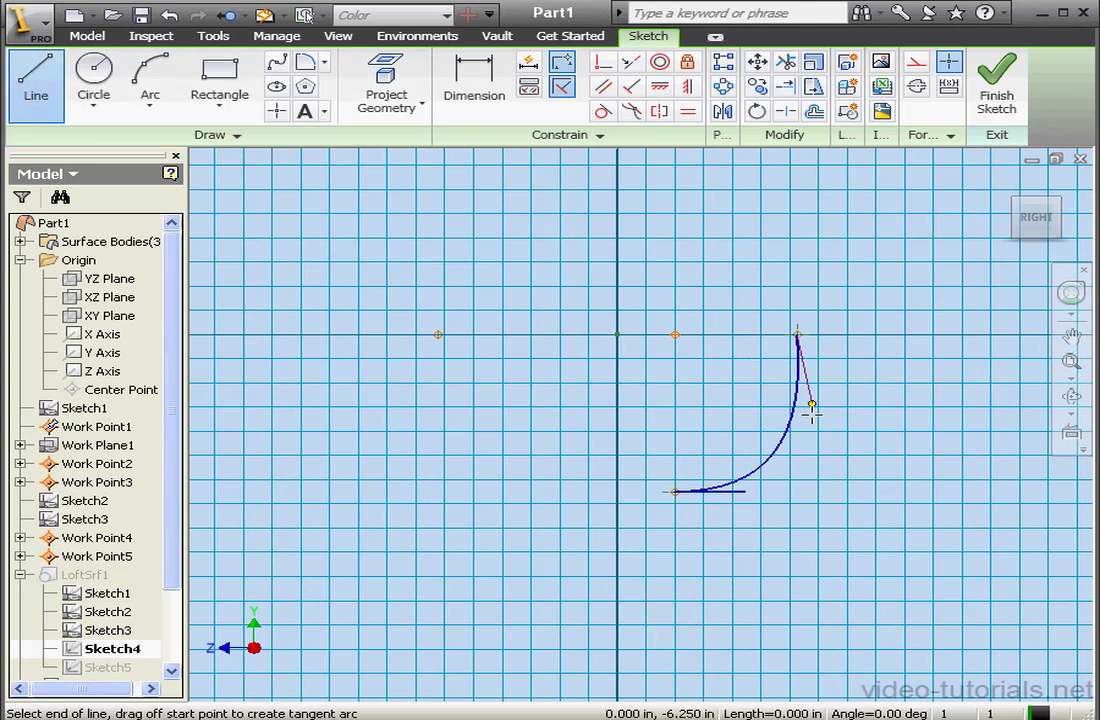
{"action": "left_click", "coordinate": [797, 557]}
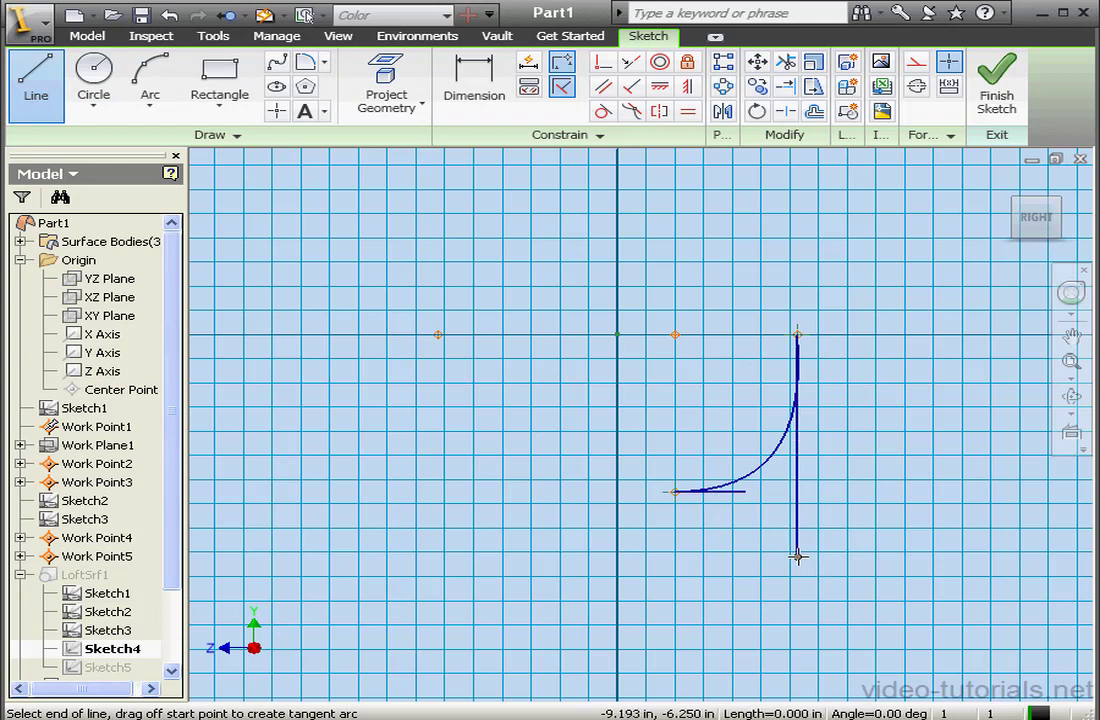
{"action": "right_click", "coordinate": [852, 391]}
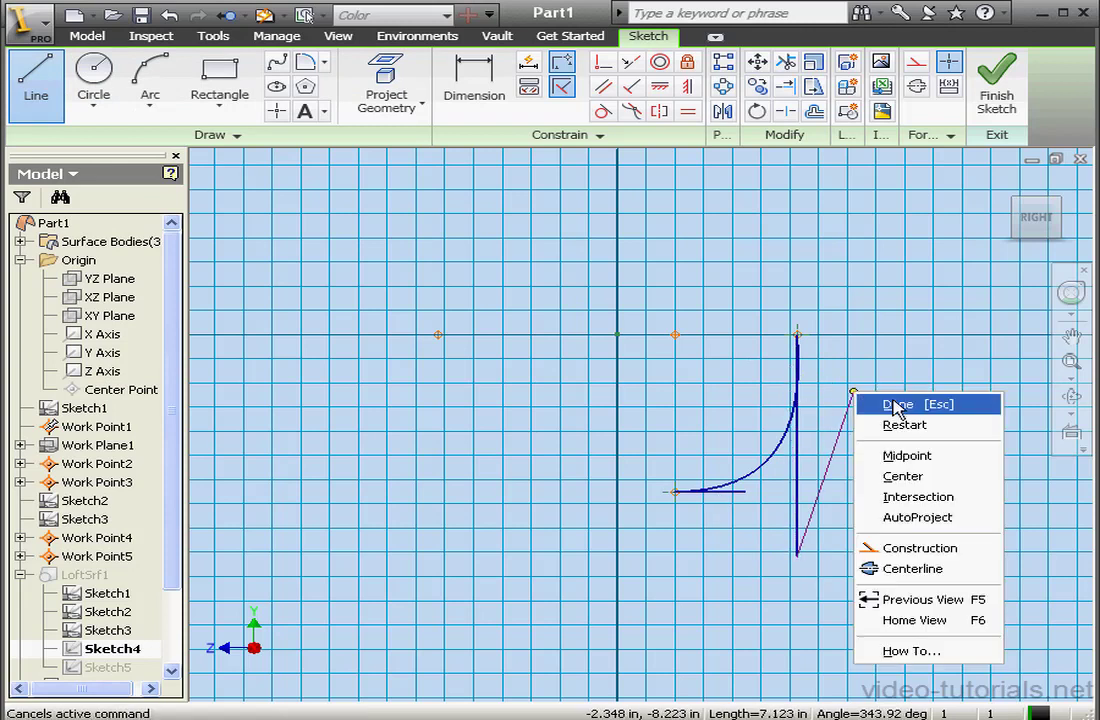
{"action": "left_click", "coordinate": [882, 404]}
{"action": "scroll", "coordinate": [801, 373], "scroll_direction": "up", "scroll_amount": 5}
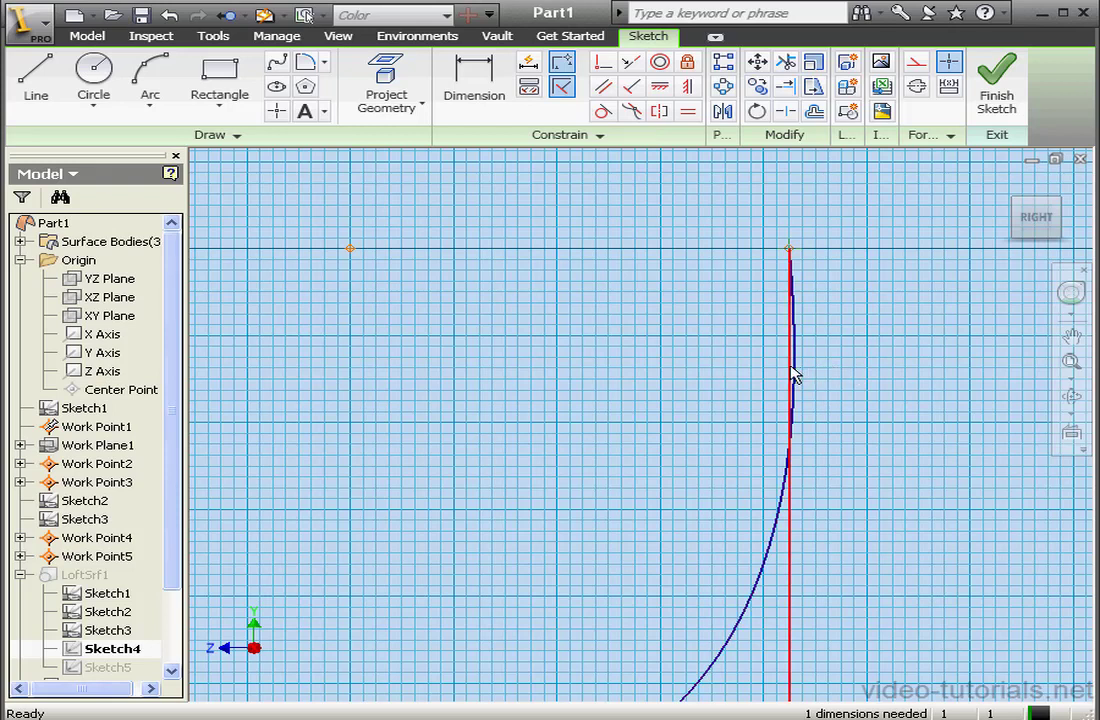
{"action": "left_click", "coordinate": [791, 524]}
{"action": "key", "text": "Delete"}
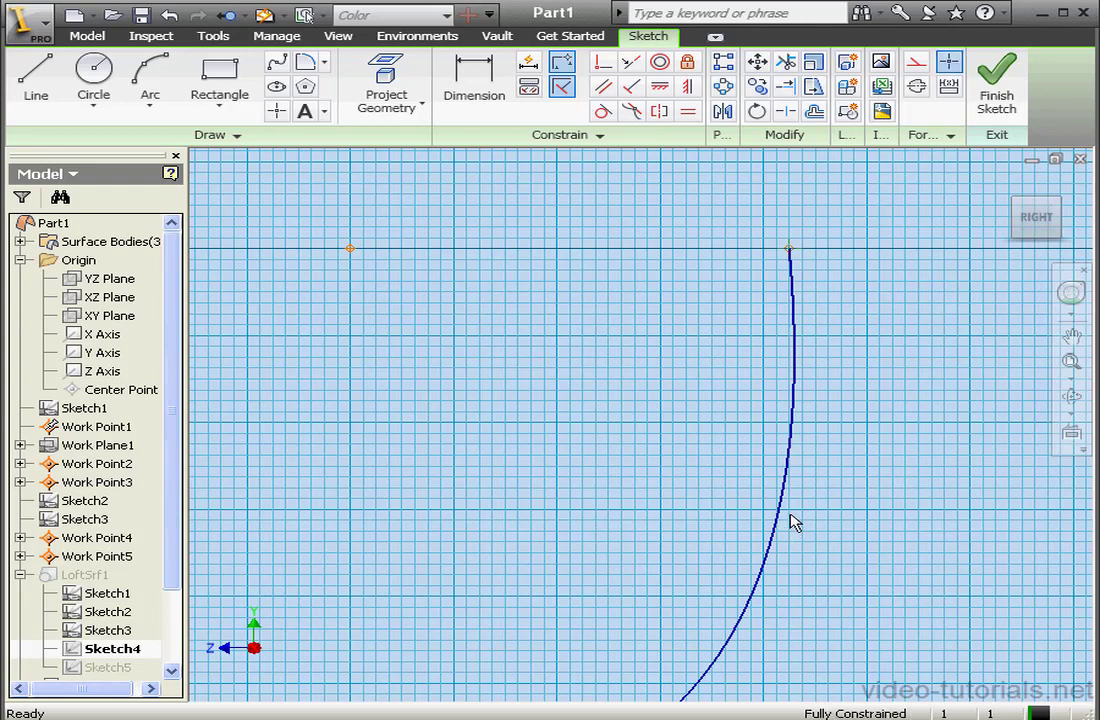
Step: Draw a vertical line about 2 in long upward from the rail curve's upper endpoint
{"action": "scroll", "coordinate": [791, 524], "scroll_direction": "down", "scroll_amount": 2}
{"action": "left_click", "coordinate": [36, 75]}
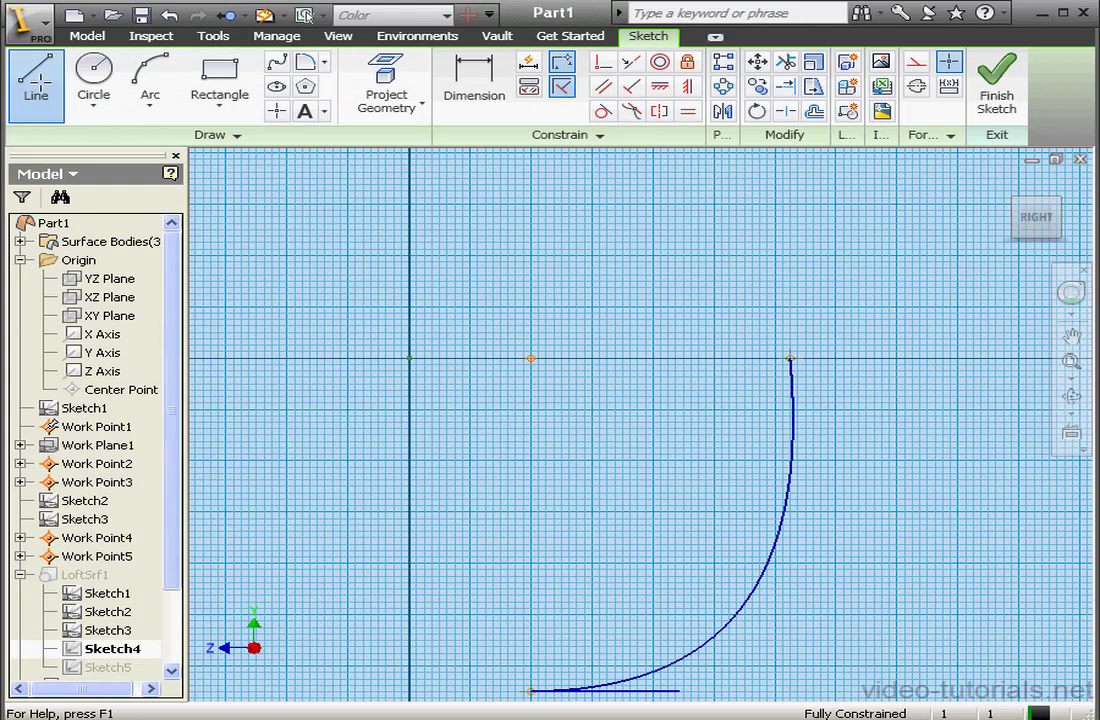
{"action": "left_click", "coordinate": [790, 357]}
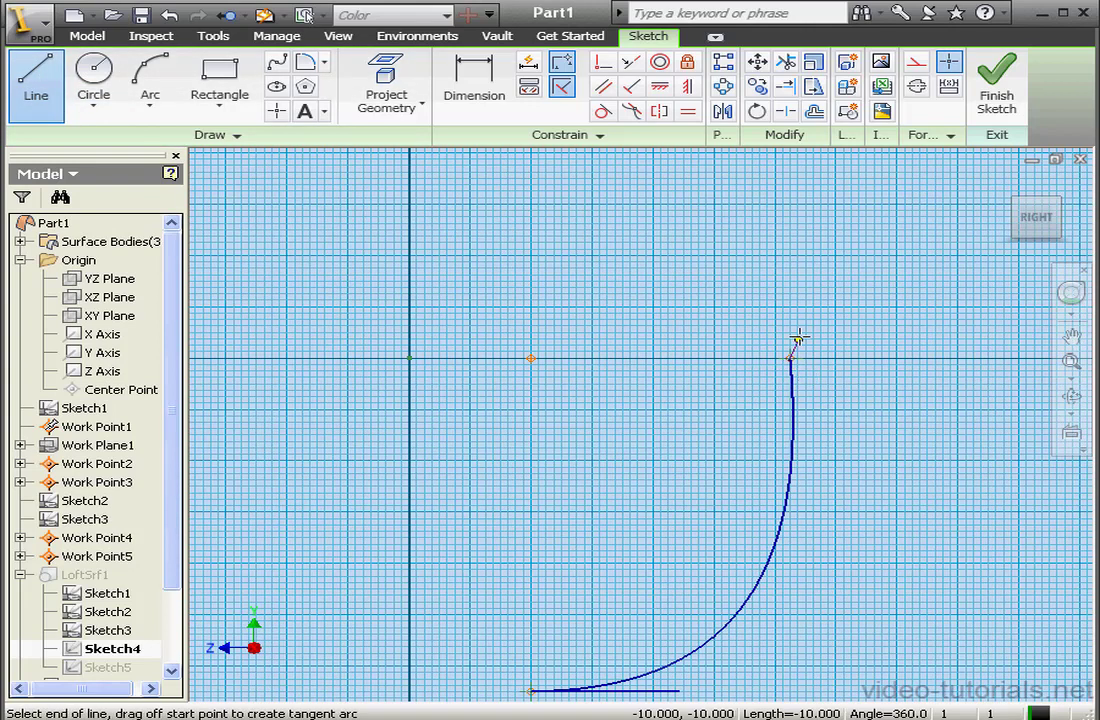
{"action": "left_click", "coordinate": [791, 252]}
{"action": "right_click", "coordinate": [829, 256]}
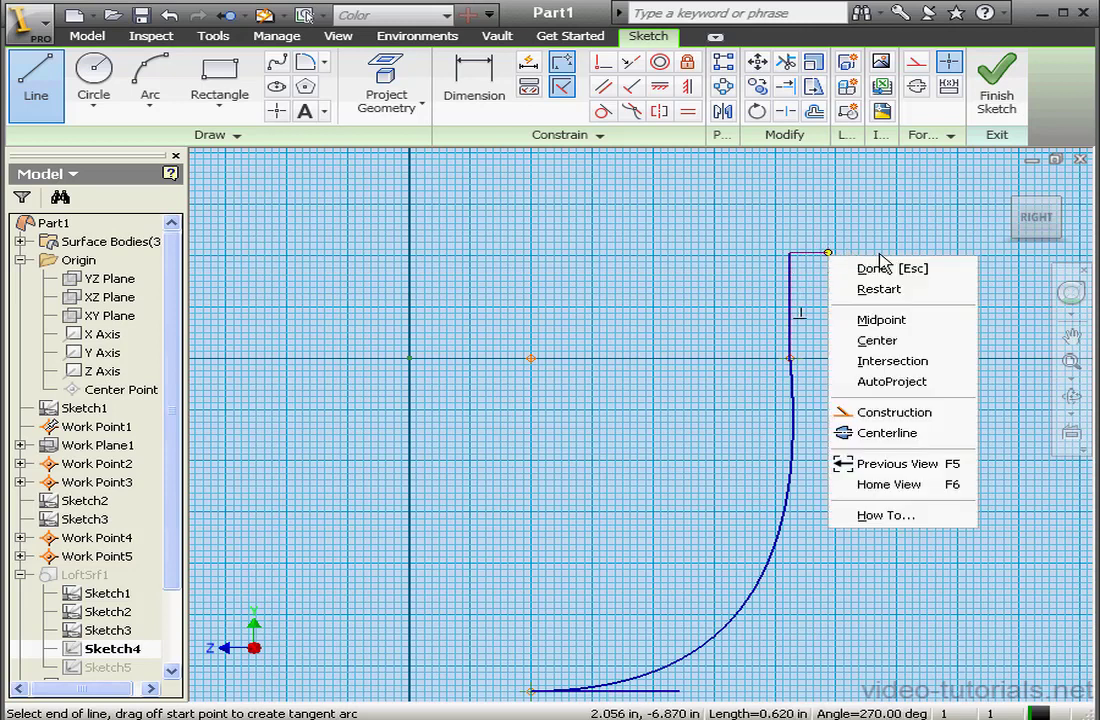
{"action": "left_click", "coordinate": [885, 269]}
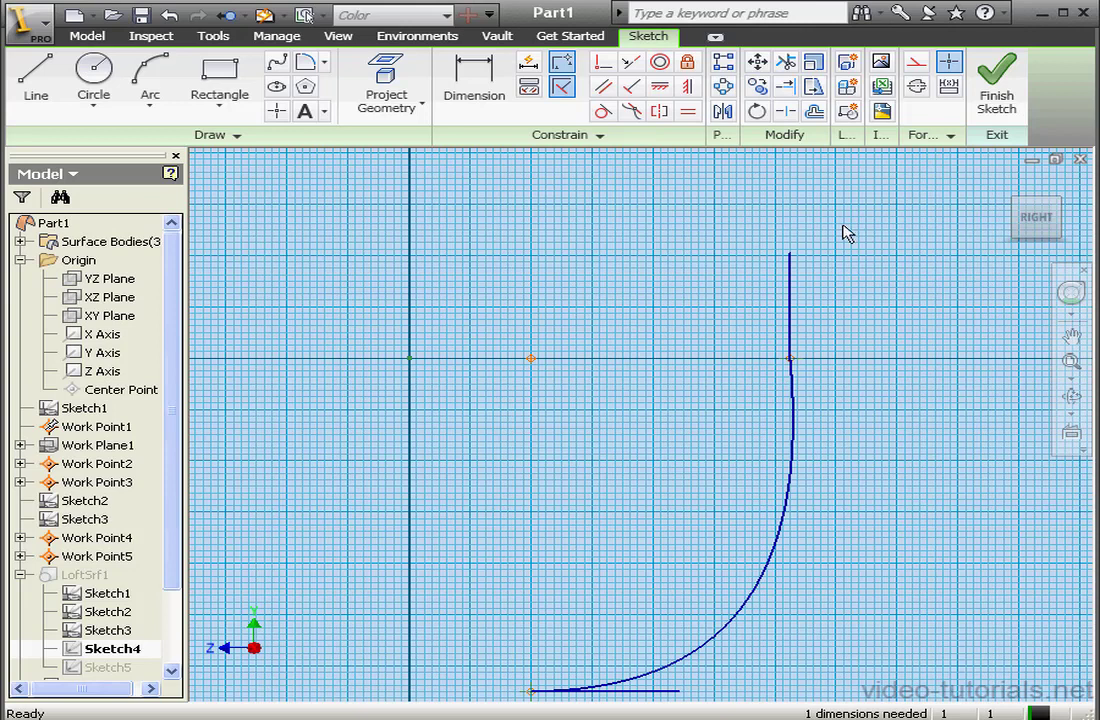
Step: Apply a Smooth (G2) constraint between the rail curve and the vertical line above its upper endpoint
{"action": "left_click", "coordinate": [631, 111]}
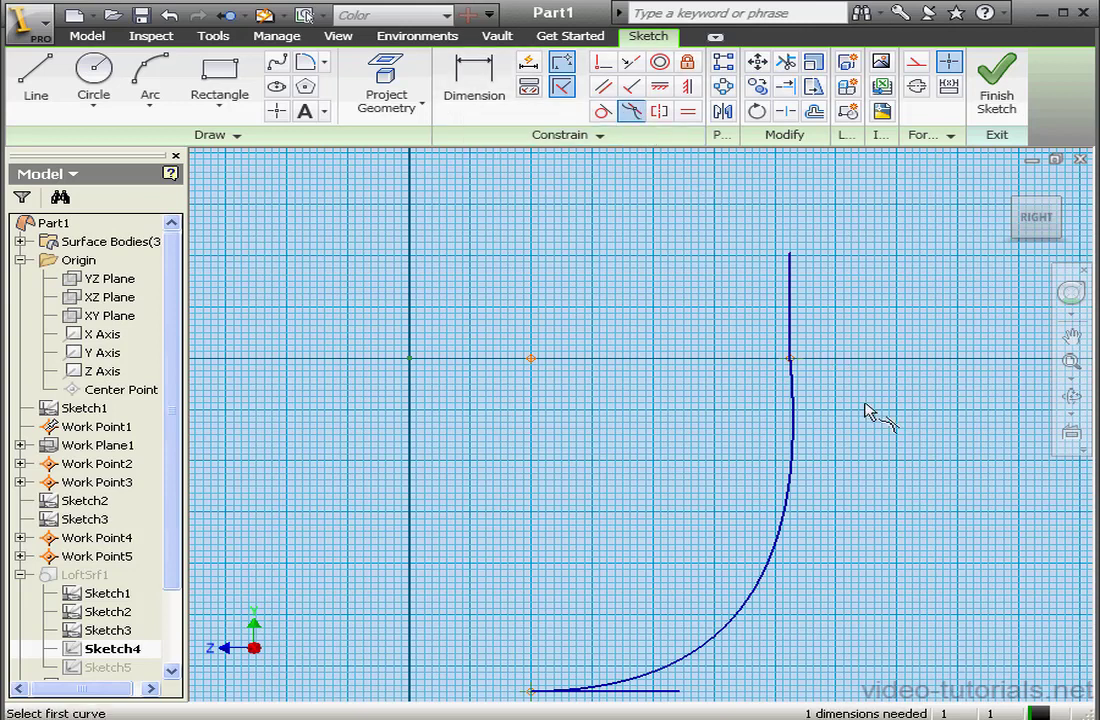
{"action": "left_click", "coordinate": [795, 445]}
{"action": "left_click", "coordinate": [791, 328]}
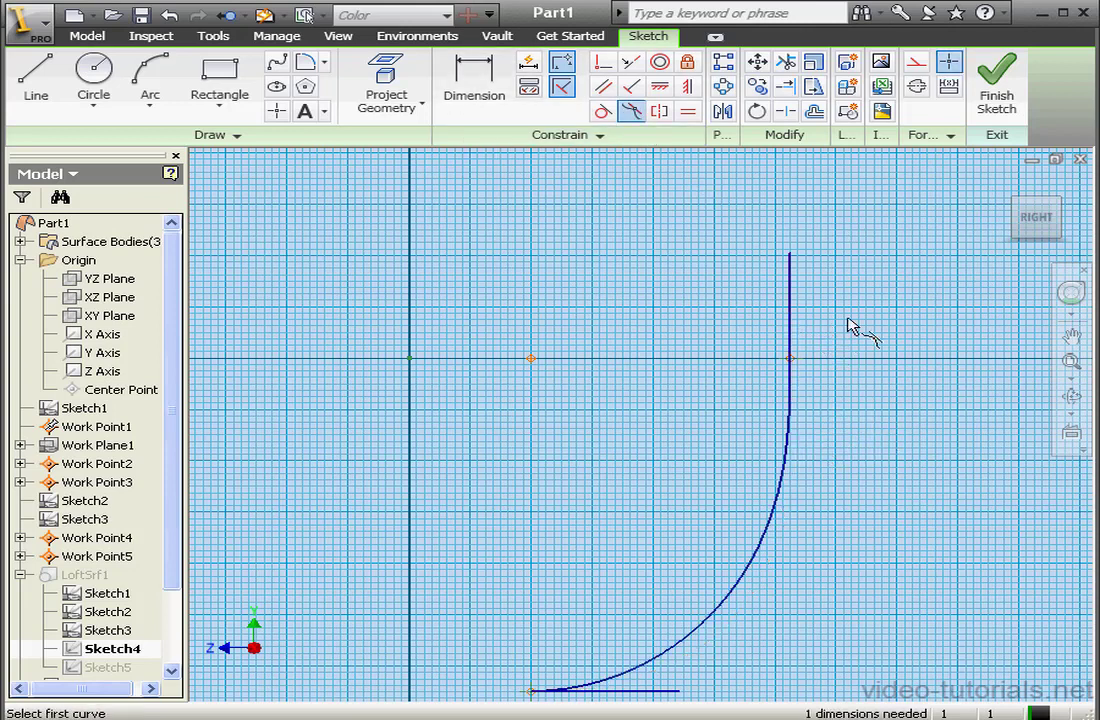
{"action": "right_click", "coordinate": [849, 242]}
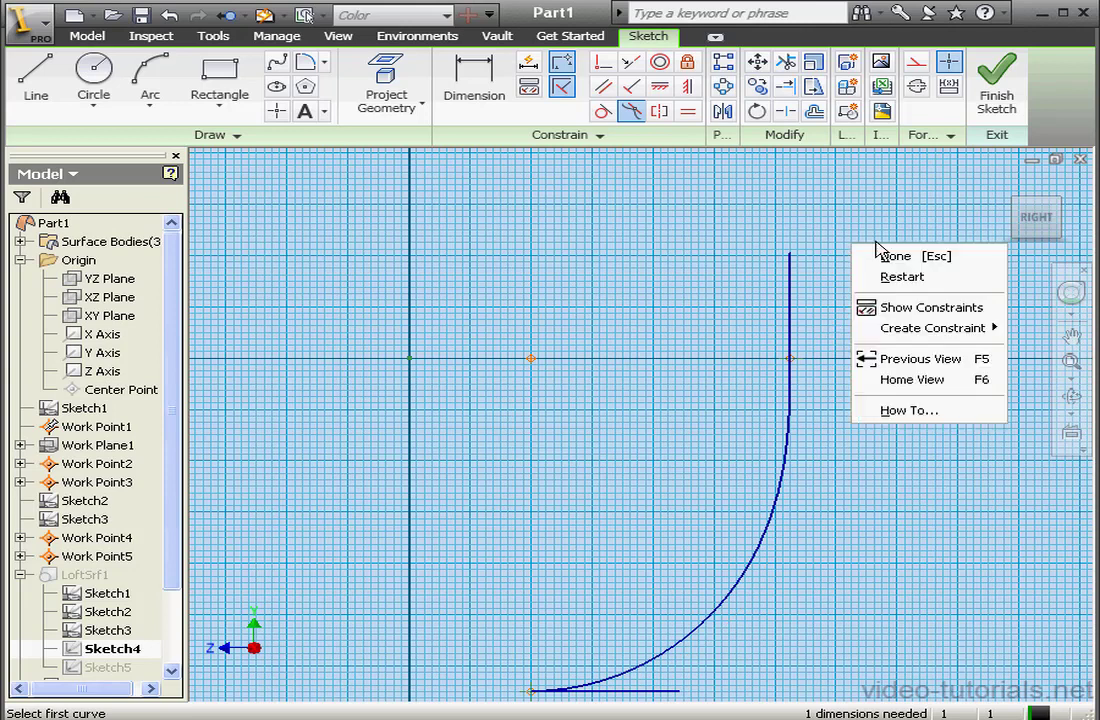
{"action": "left_click", "coordinate": [889, 255]}
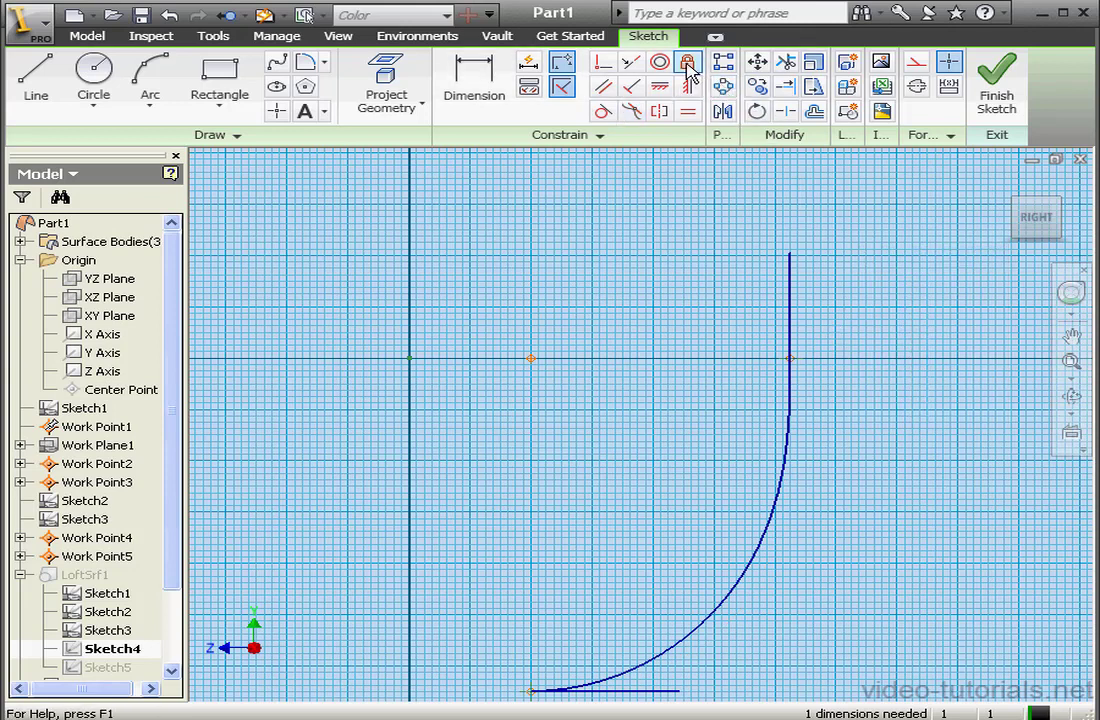
Step: Turn the vertical line into construction geometry with its upper endpoint fixed in place, and finish editing Sketch4
{"action": "left_click", "coordinate": [790, 305]}
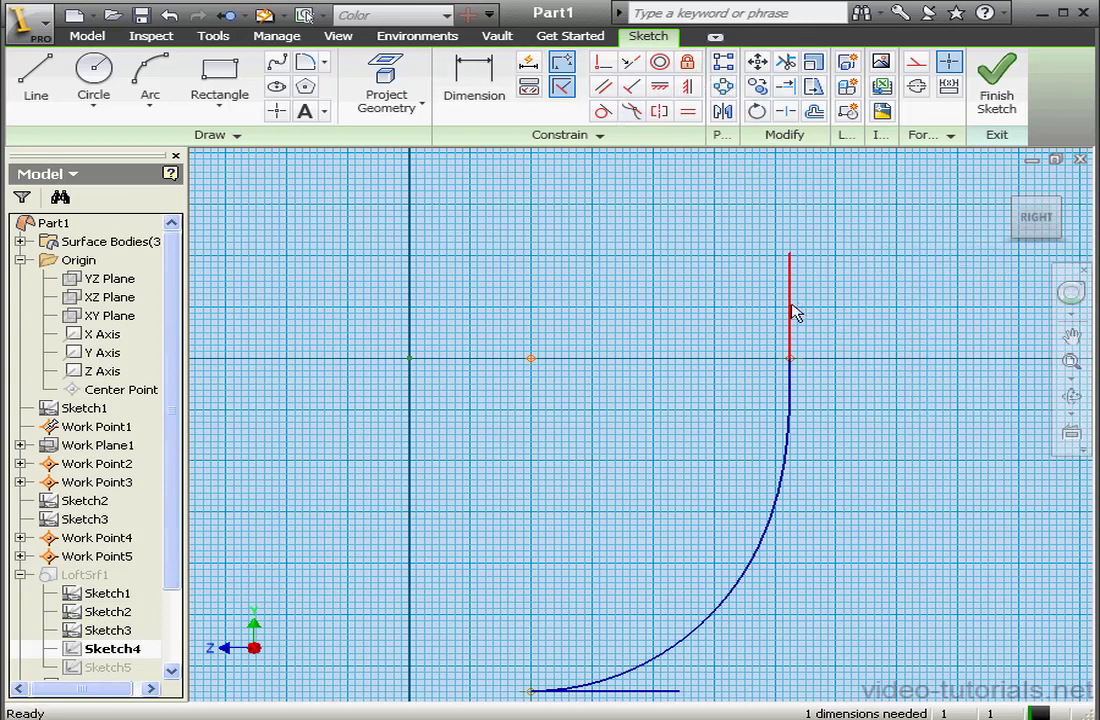
{"action": "left_click", "coordinate": [916, 61]}
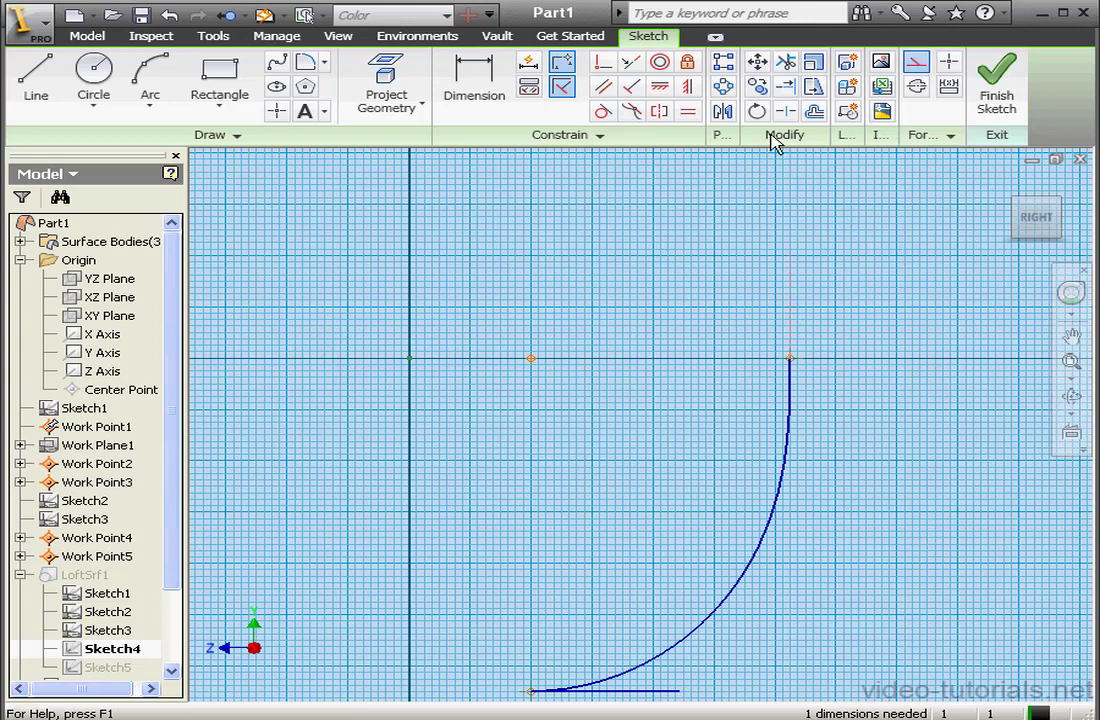
{"action": "left_click", "coordinate": [688, 62]}
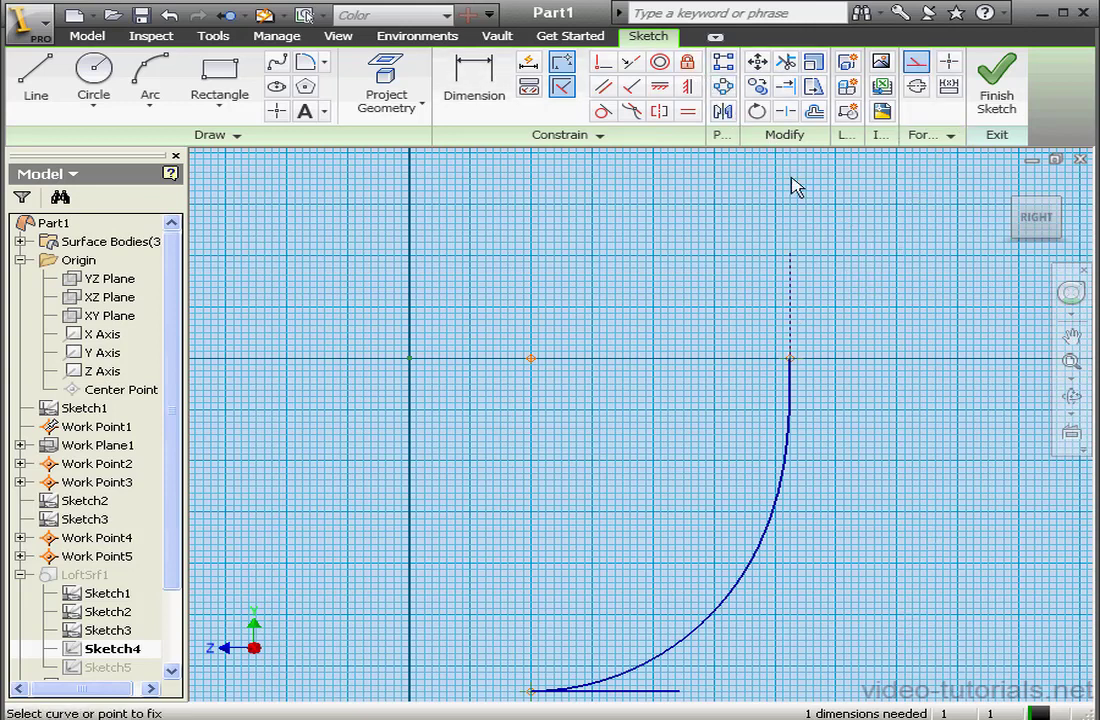
{"action": "left_click", "coordinate": [791, 254]}
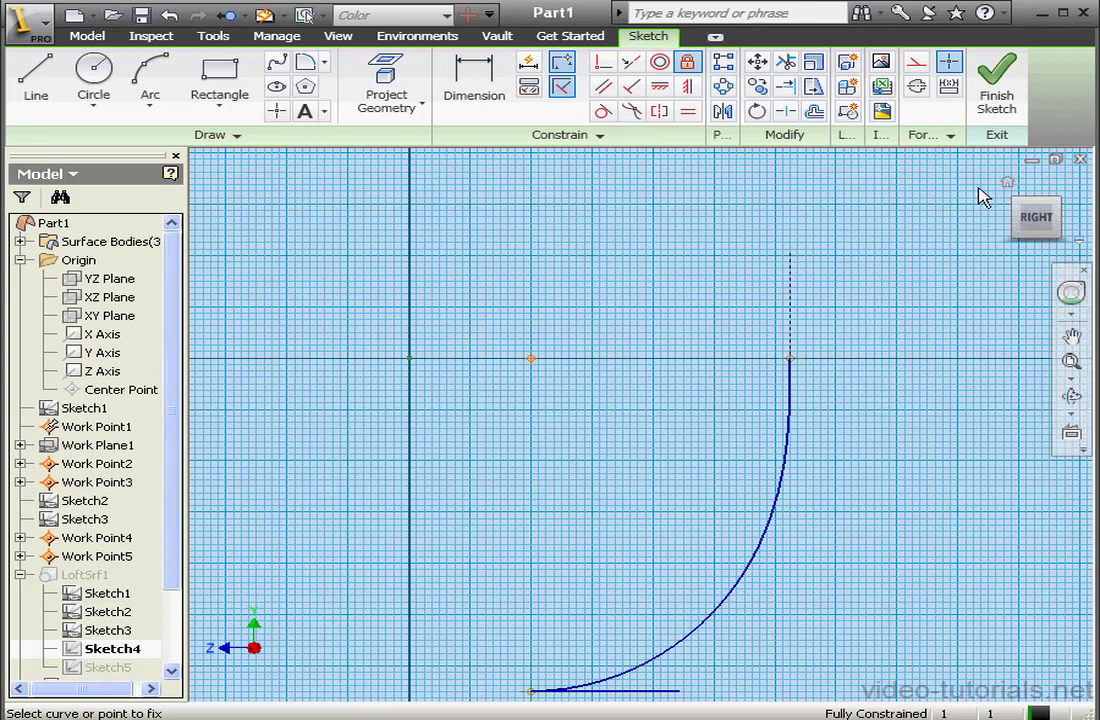
{"action": "left_click", "coordinate": [996, 95]}
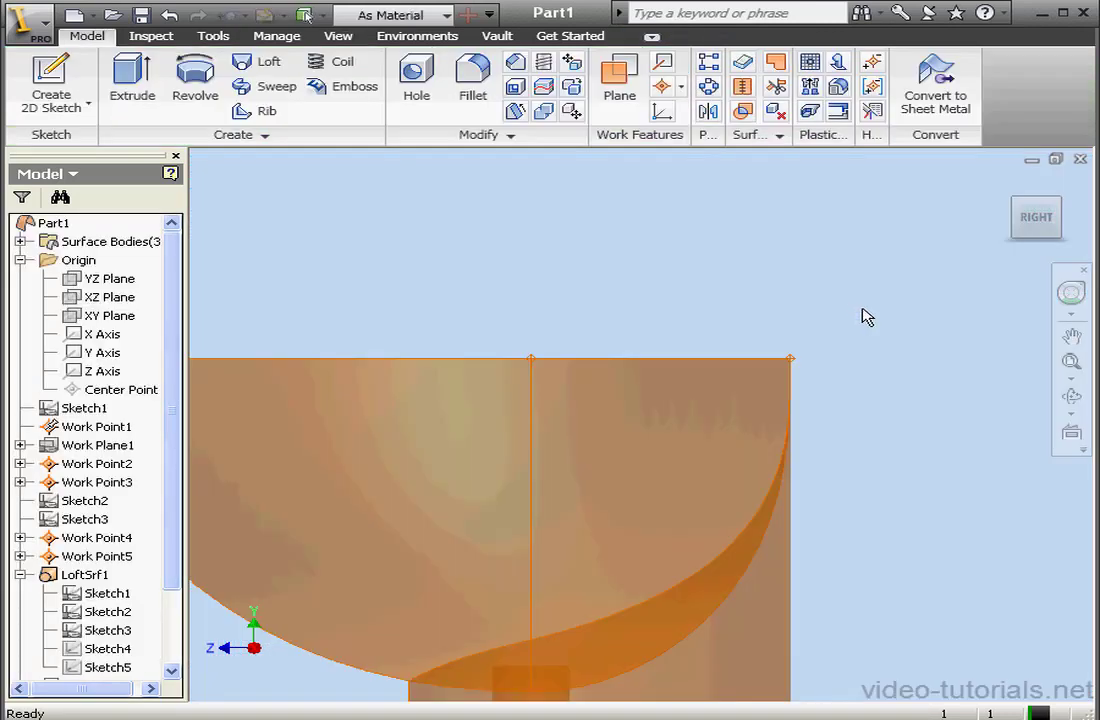
Step: Examine the updated bowl loft near the rear rail from an angle and from the home view
{"action": "left_click", "coordinate": [1071, 396]}
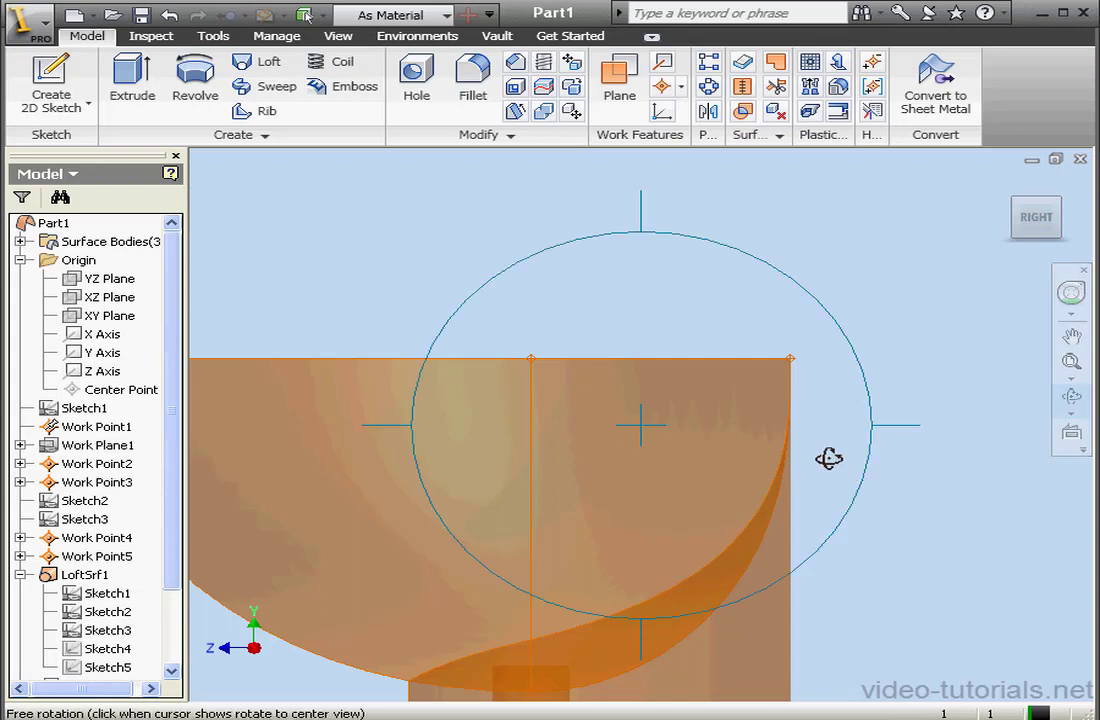
{"action": "left_click_drag", "start_coordinate": [818, 446], "coordinate": [703, 446]}
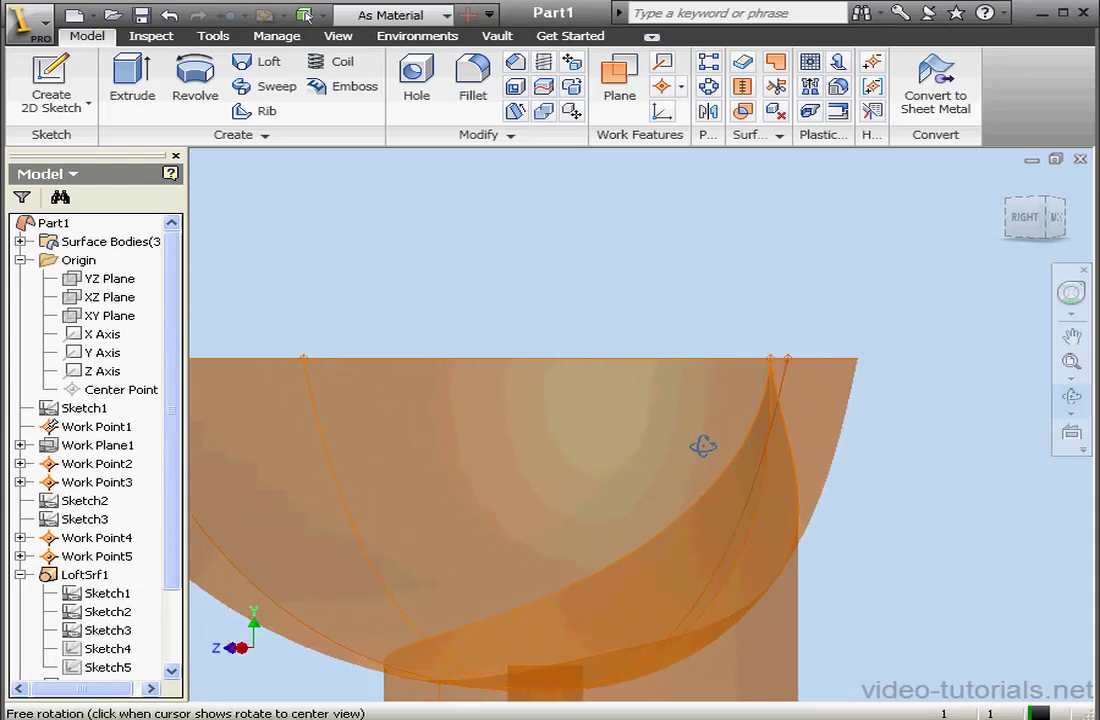
{"action": "left_click", "coordinate": [1071, 396]}
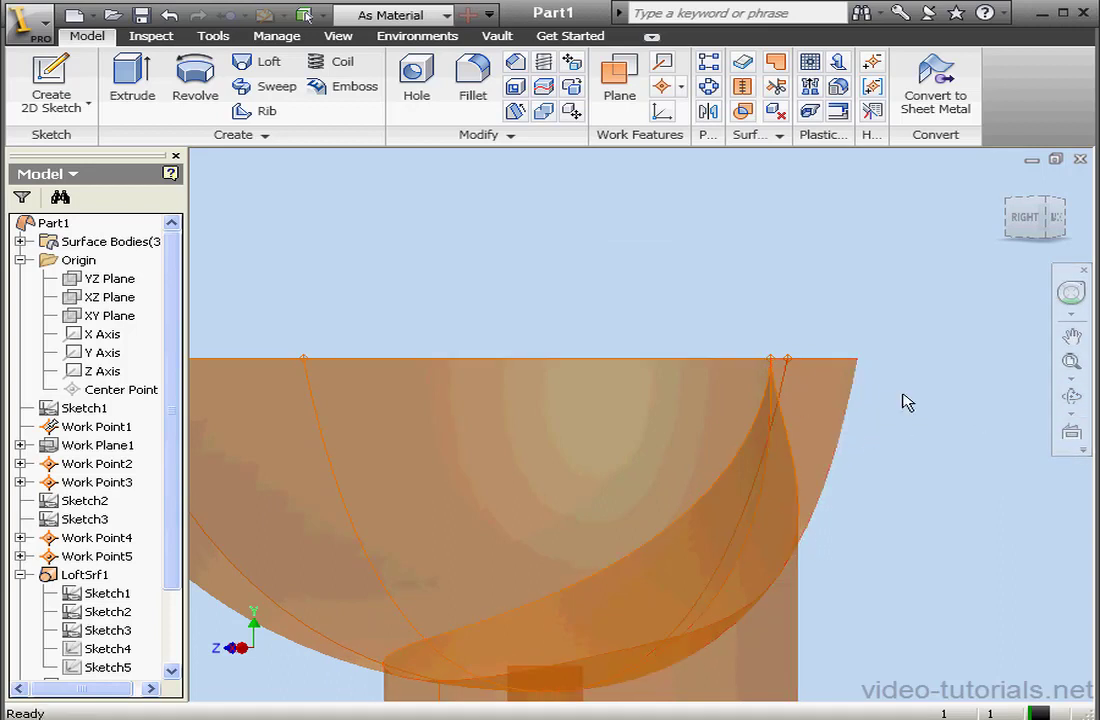
{"action": "left_click", "coordinate": [1007, 185]}
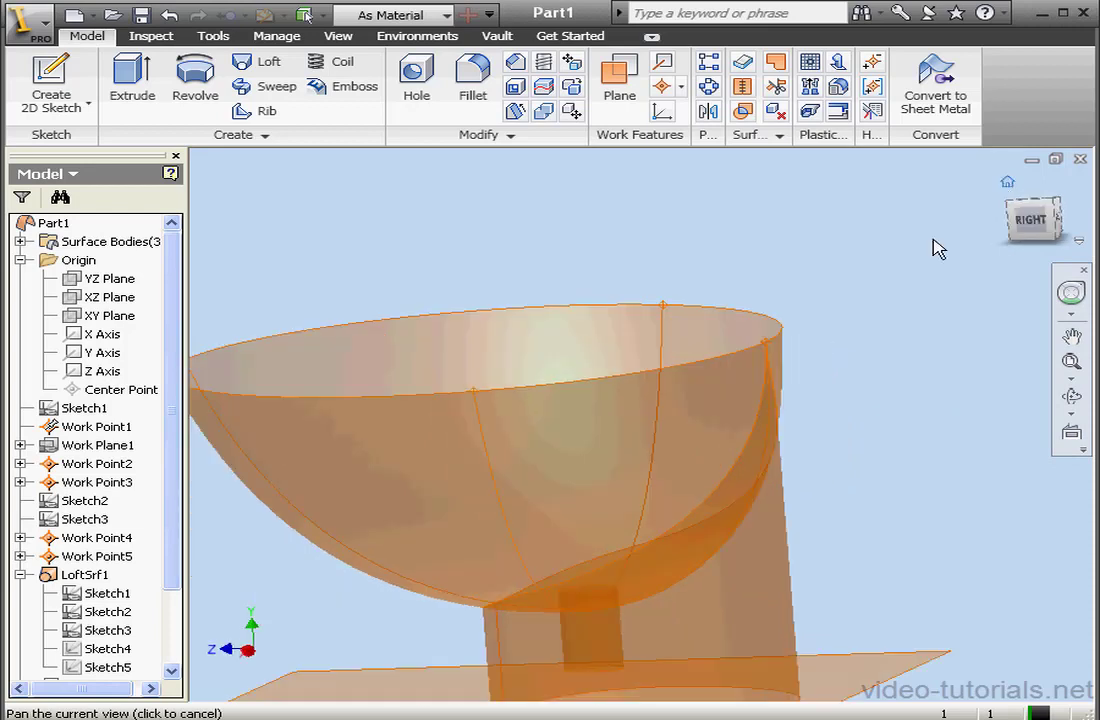